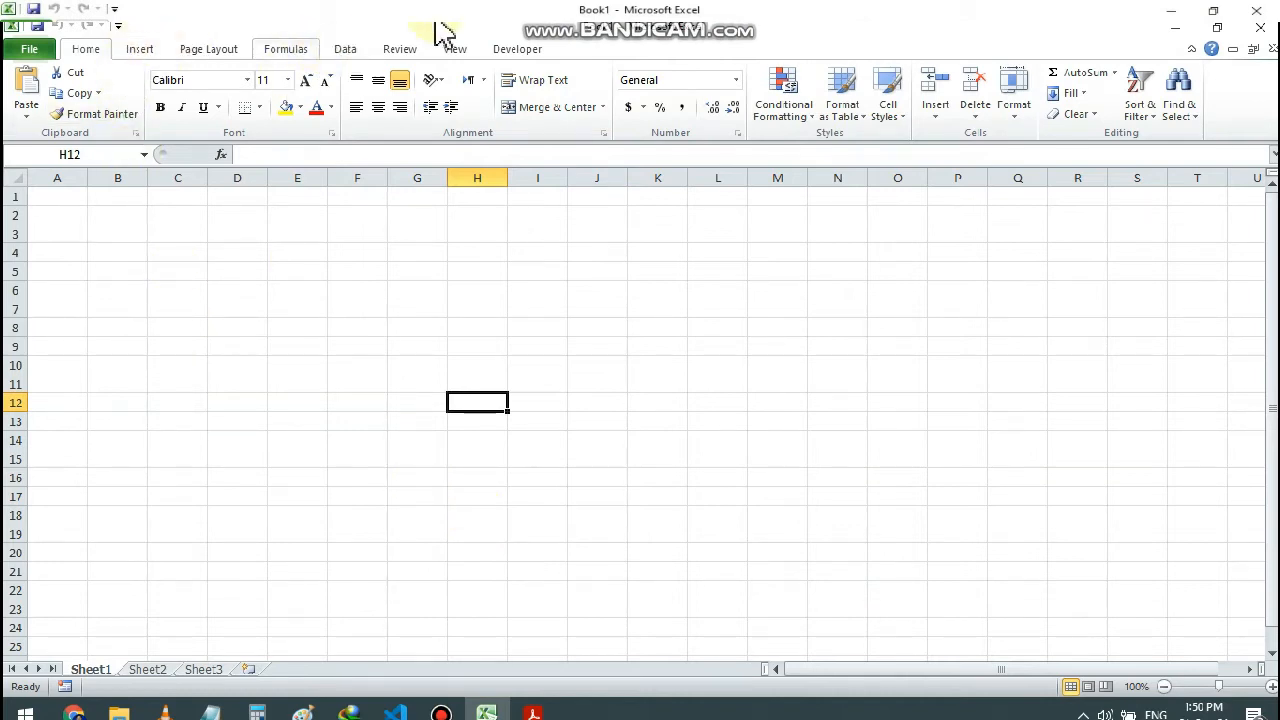
Step: Set the sheet's page orientation to Portrait
{"action": "left_click", "coordinate": [155, 52]}
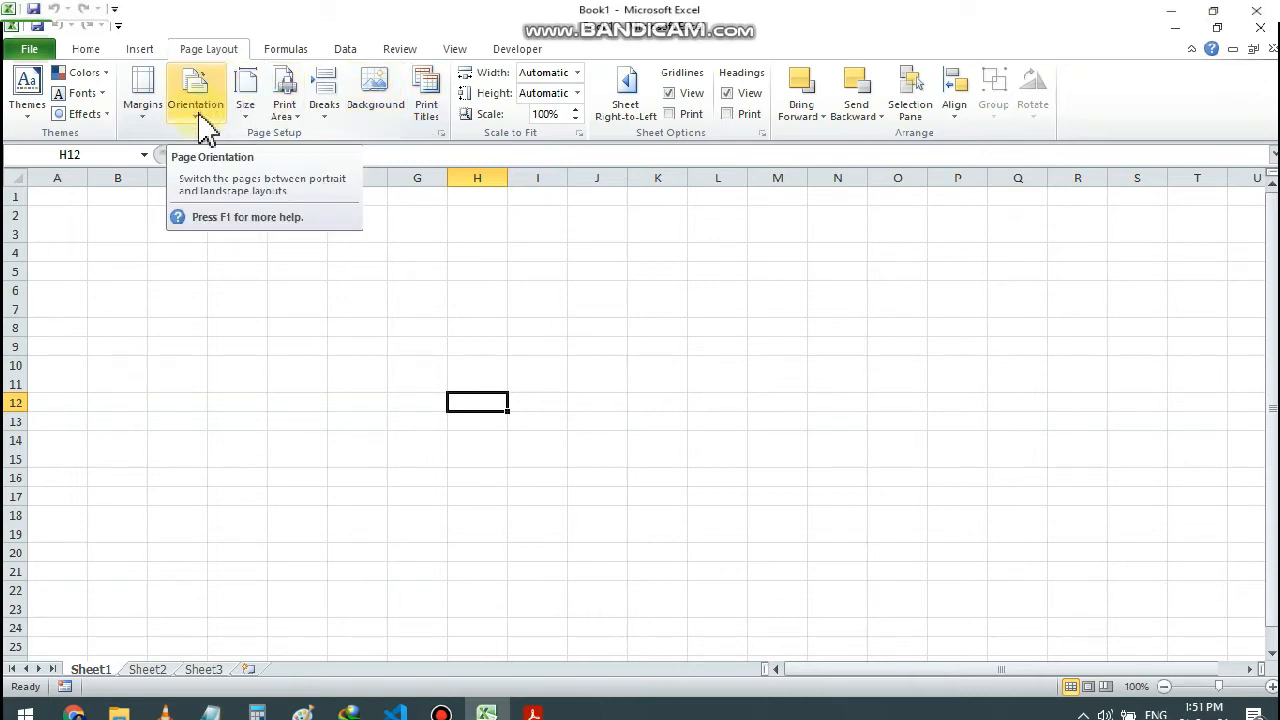
{"action": "left_click", "coordinate": [200, 82]}
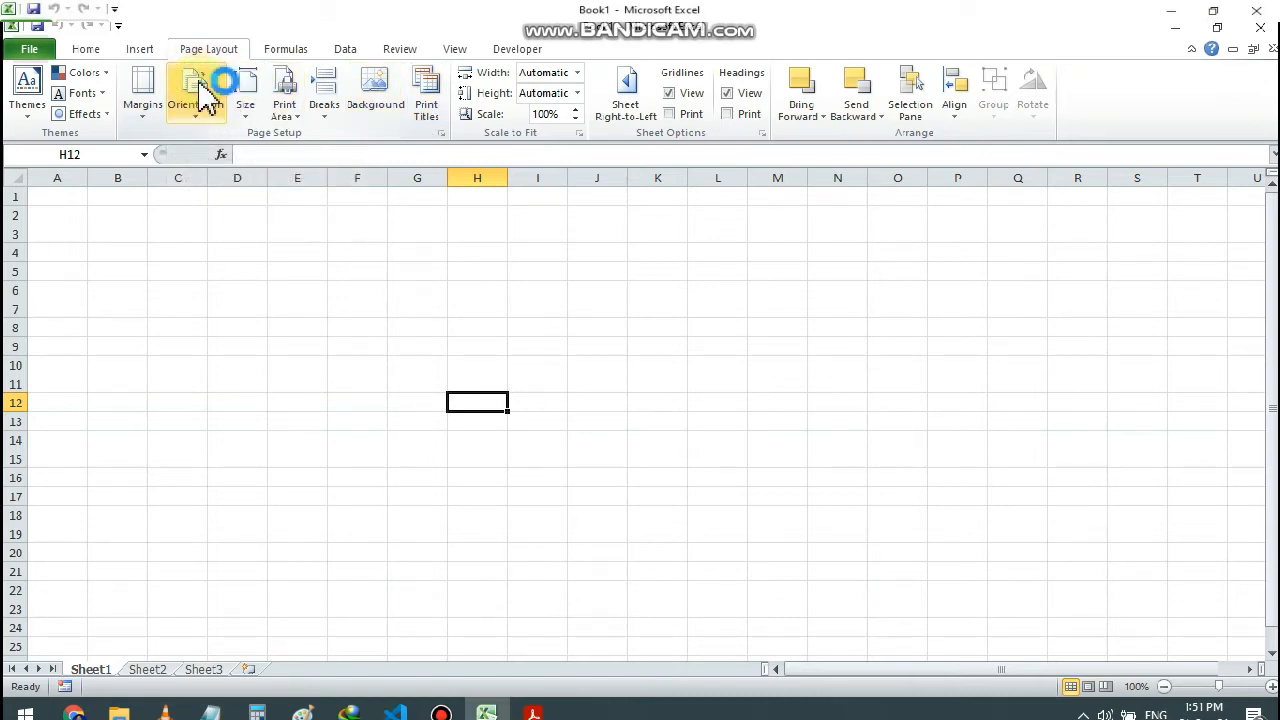
{"action": "left_click", "coordinate": [207, 95]}
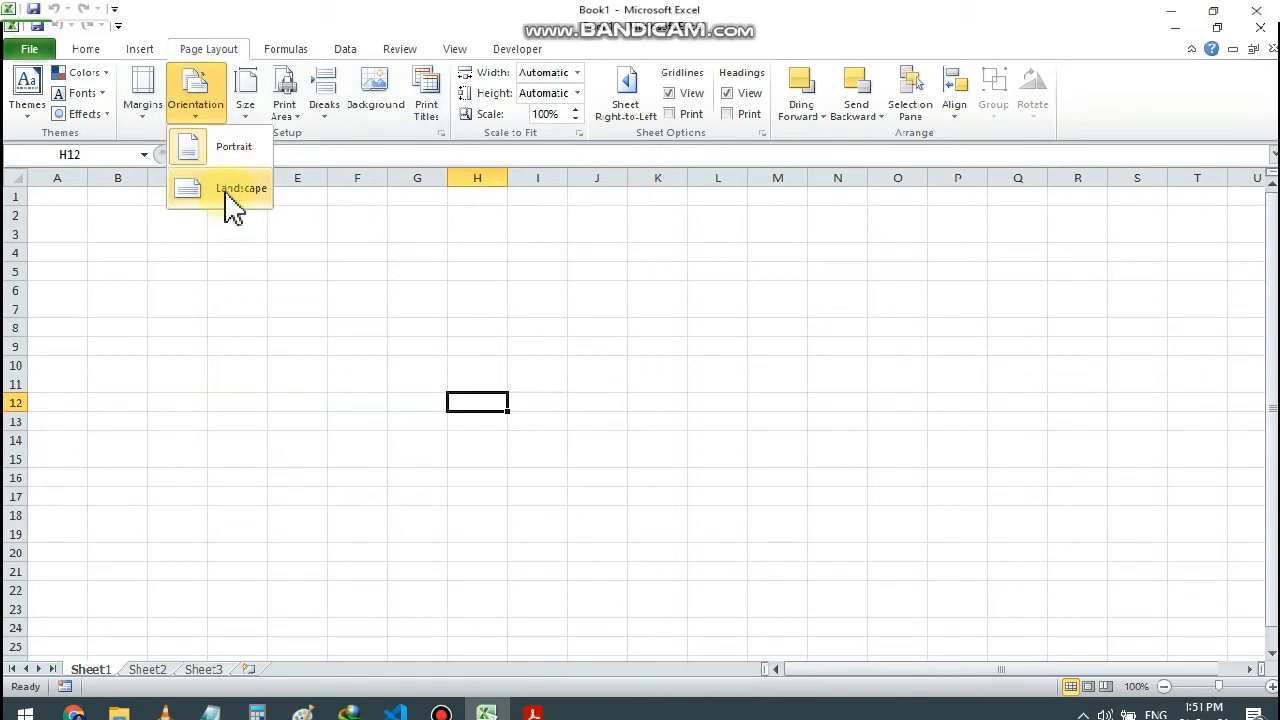
{"action": "left_click", "coordinate": [234, 150]}
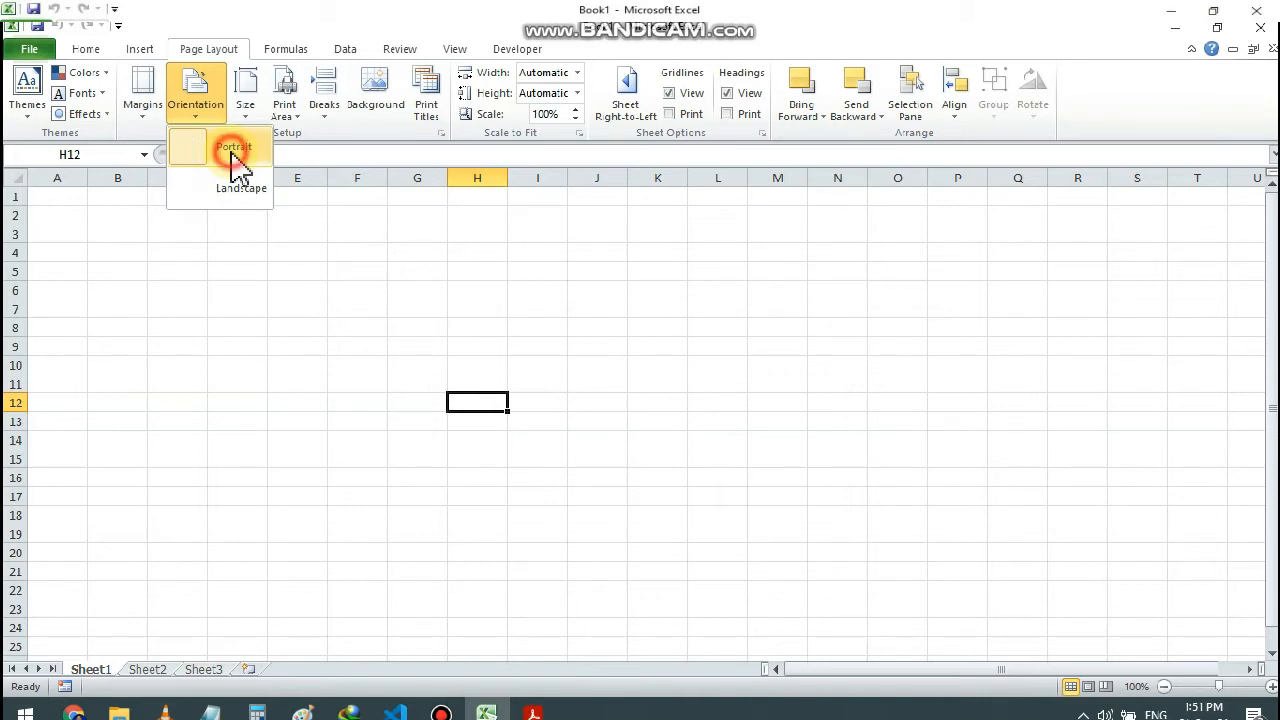
{"action": "left_click", "coordinate": [298, 50]}
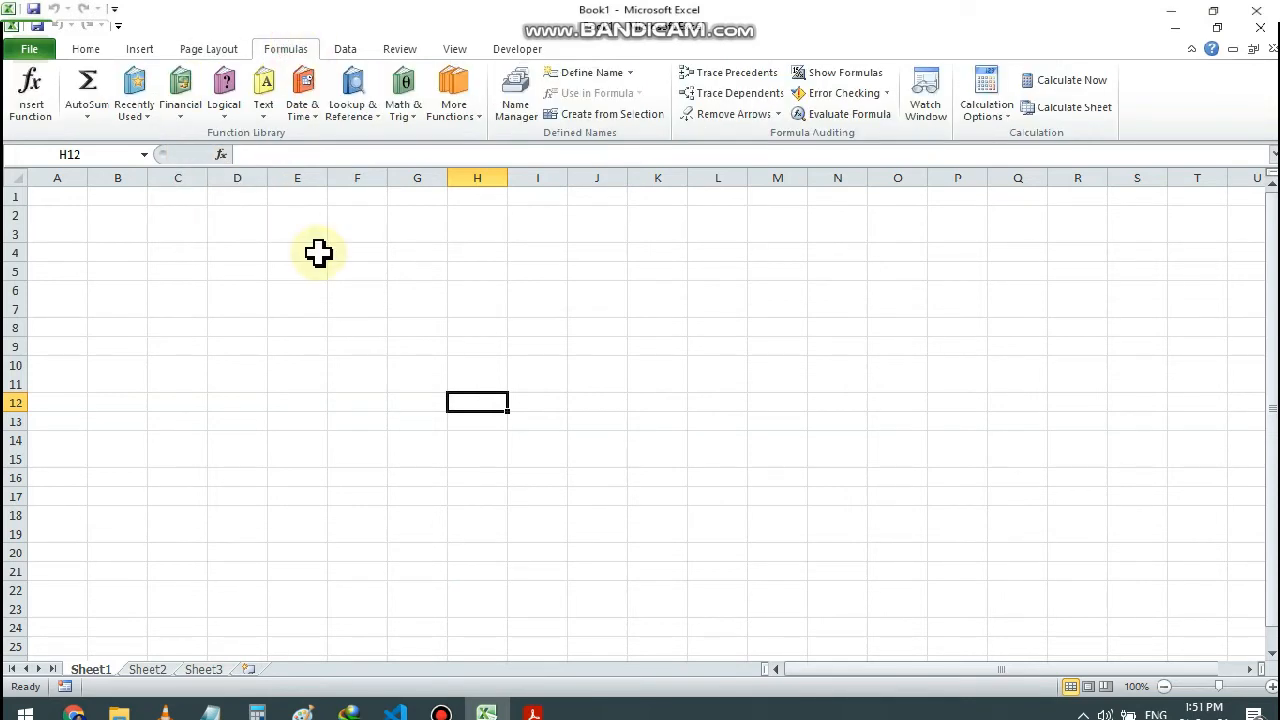
{"action": "left_click", "coordinate": [364, 50]}
{"action": "left_click", "coordinate": [398, 50]}
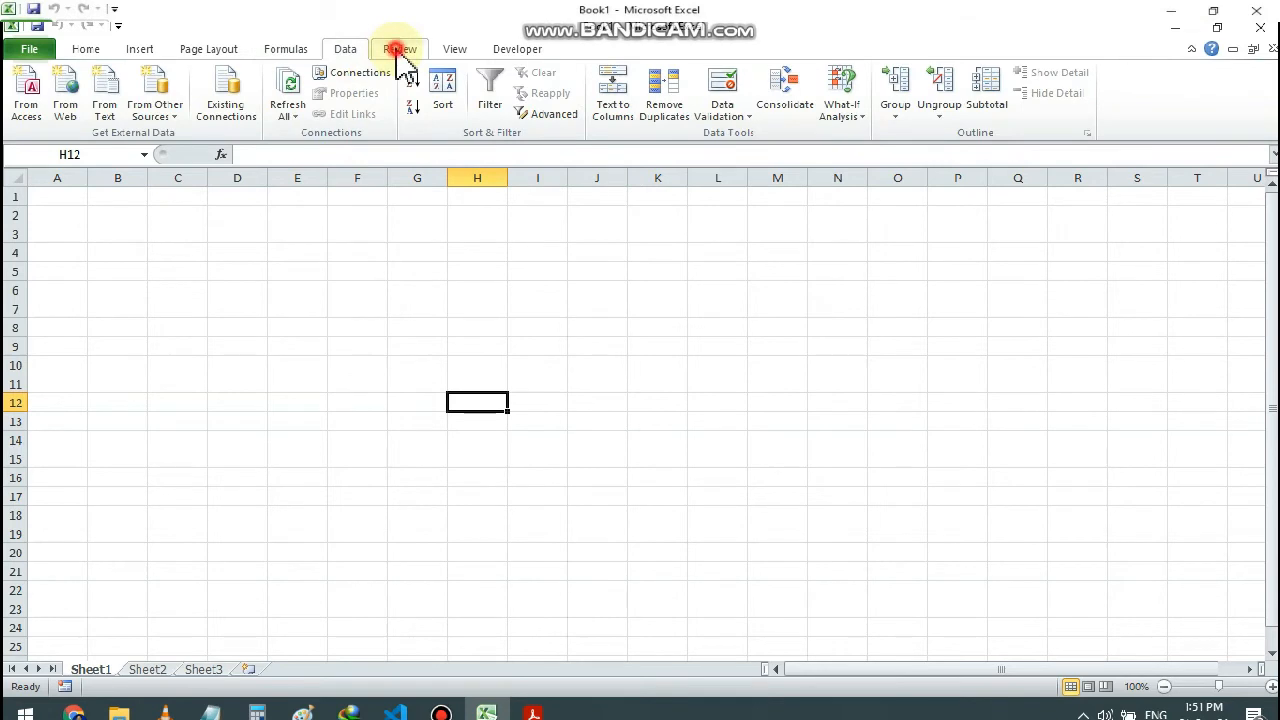
{"action": "left_click", "coordinate": [460, 52]}
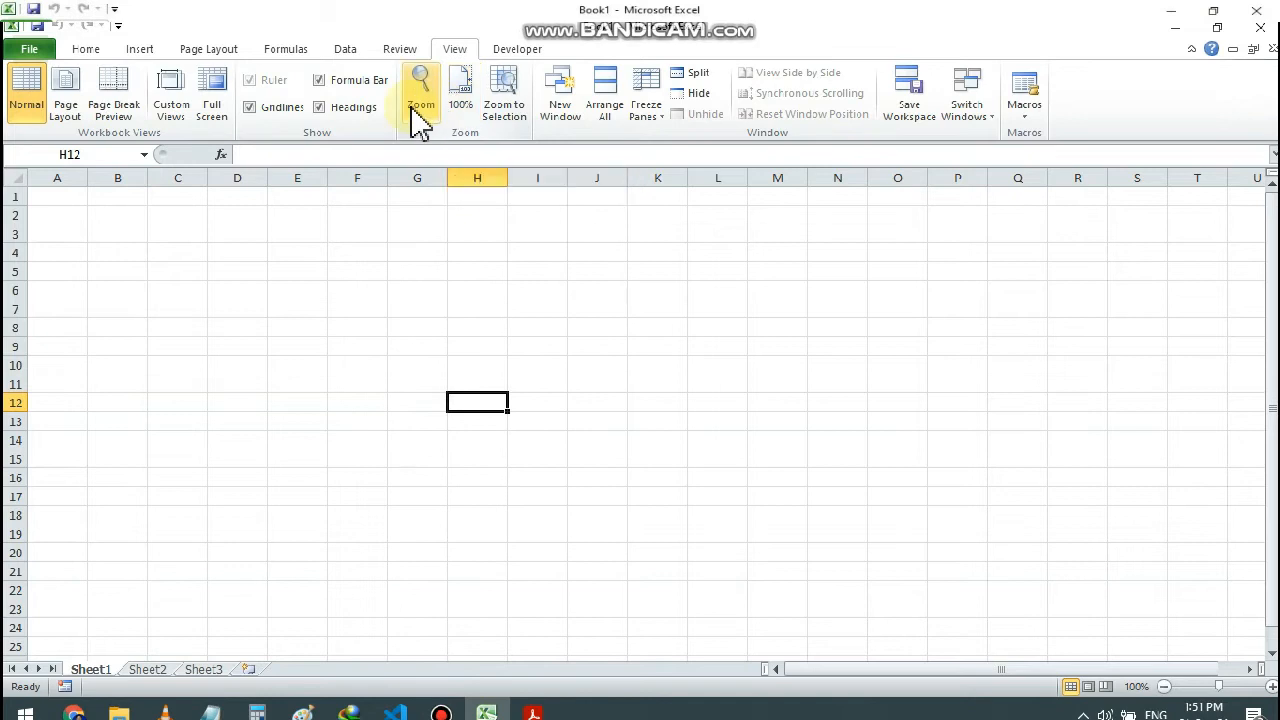
{"action": "left_click", "coordinate": [86, 49]}
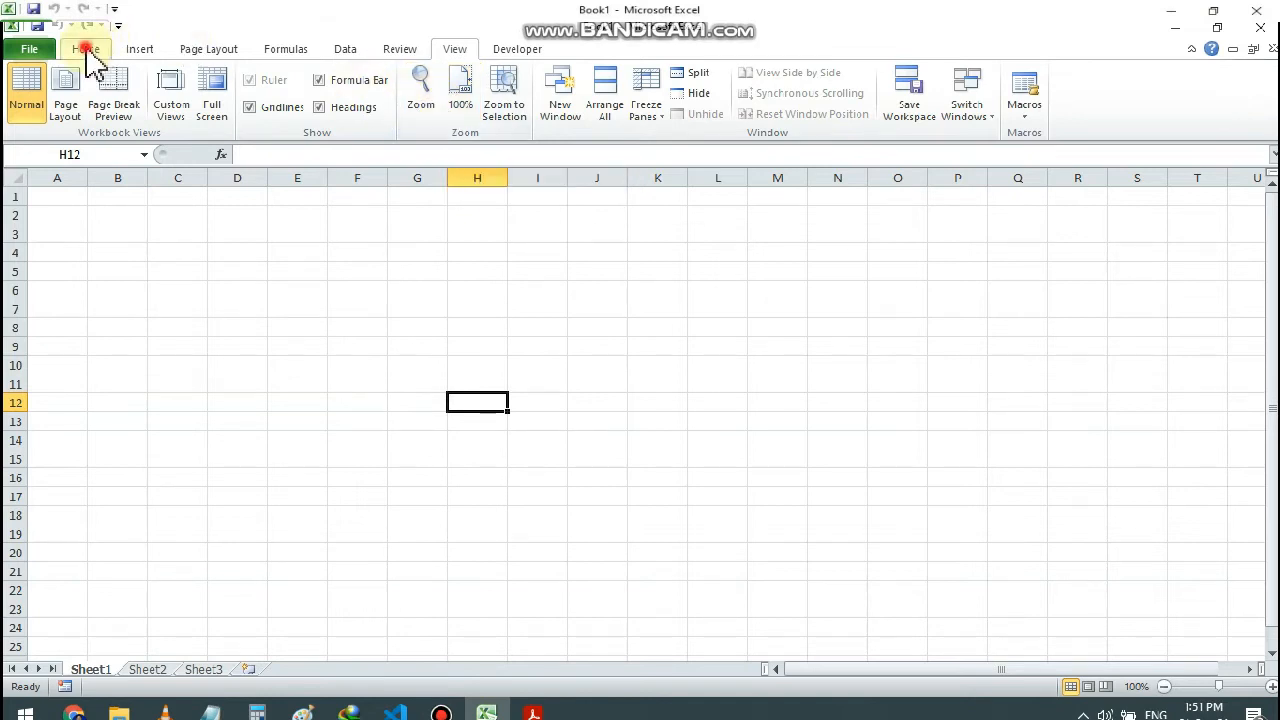
Step: Select cell E5, and go to cell E8 by entering its reference in the Name Box
{"action": "left_click", "coordinate": [308, 278]}
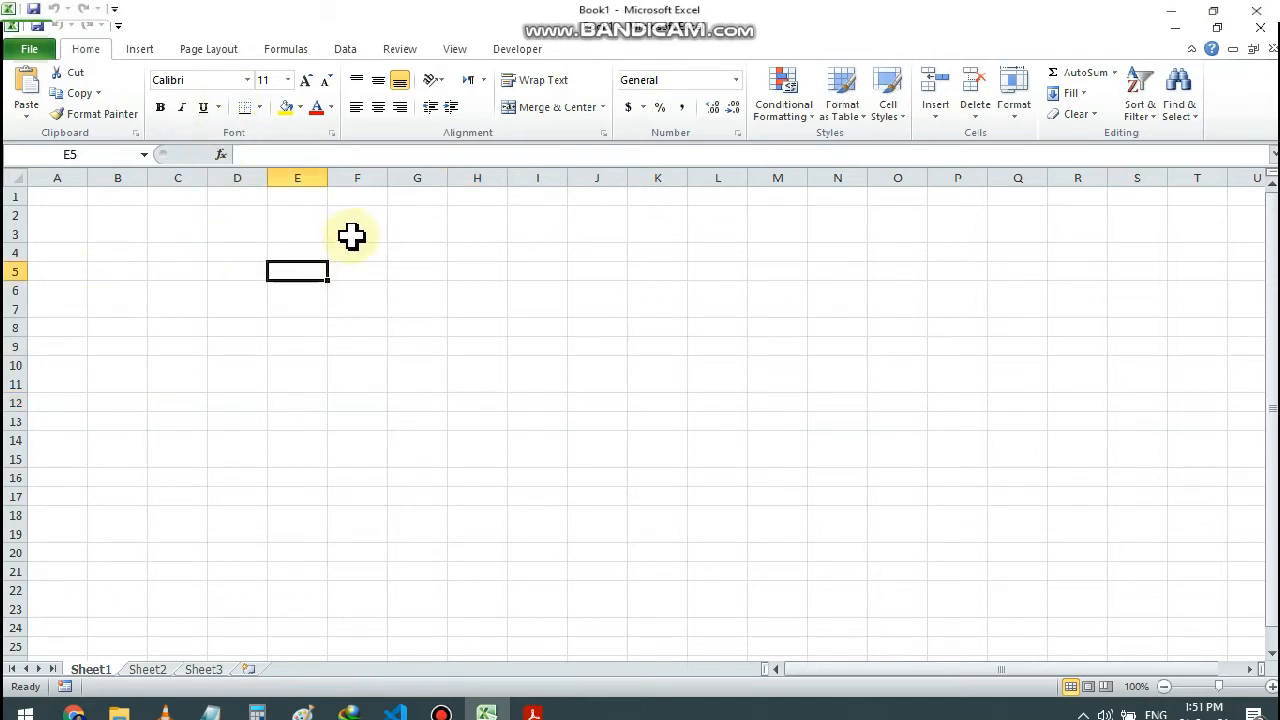
{"action": "left_click", "coordinate": [90, 155]}
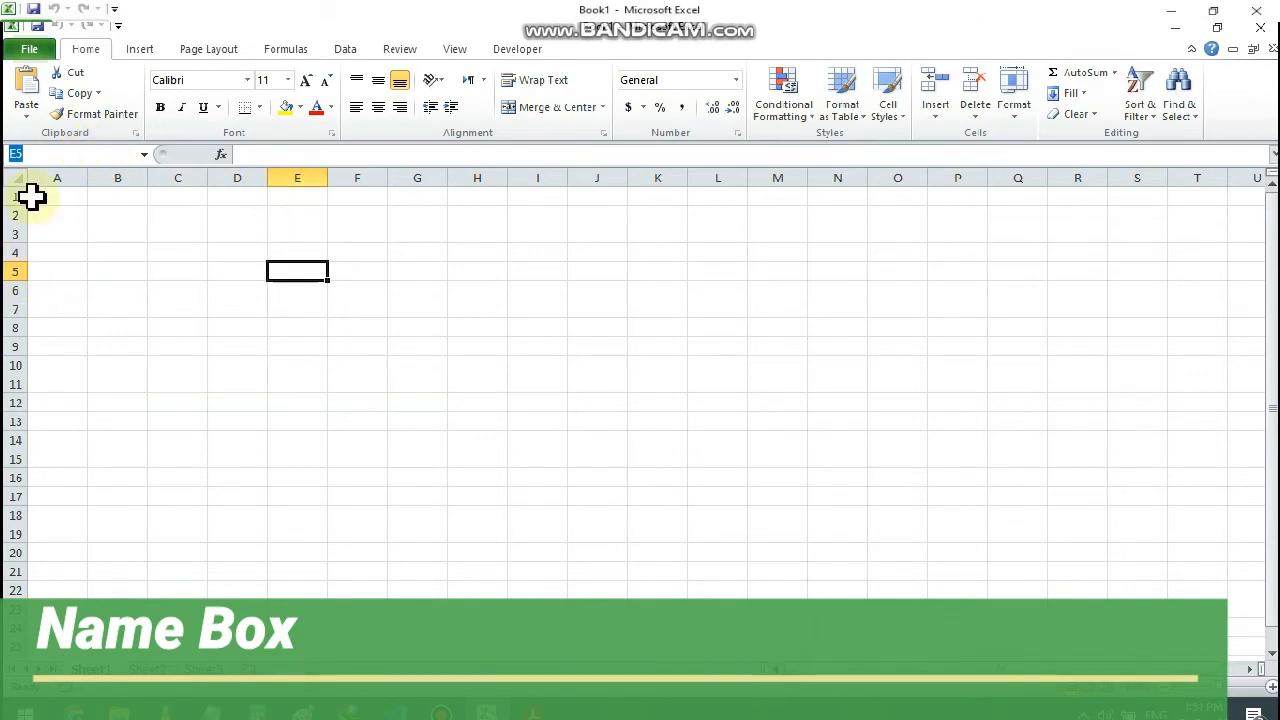
{"action": "left_click", "coordinate": [53, 156]}
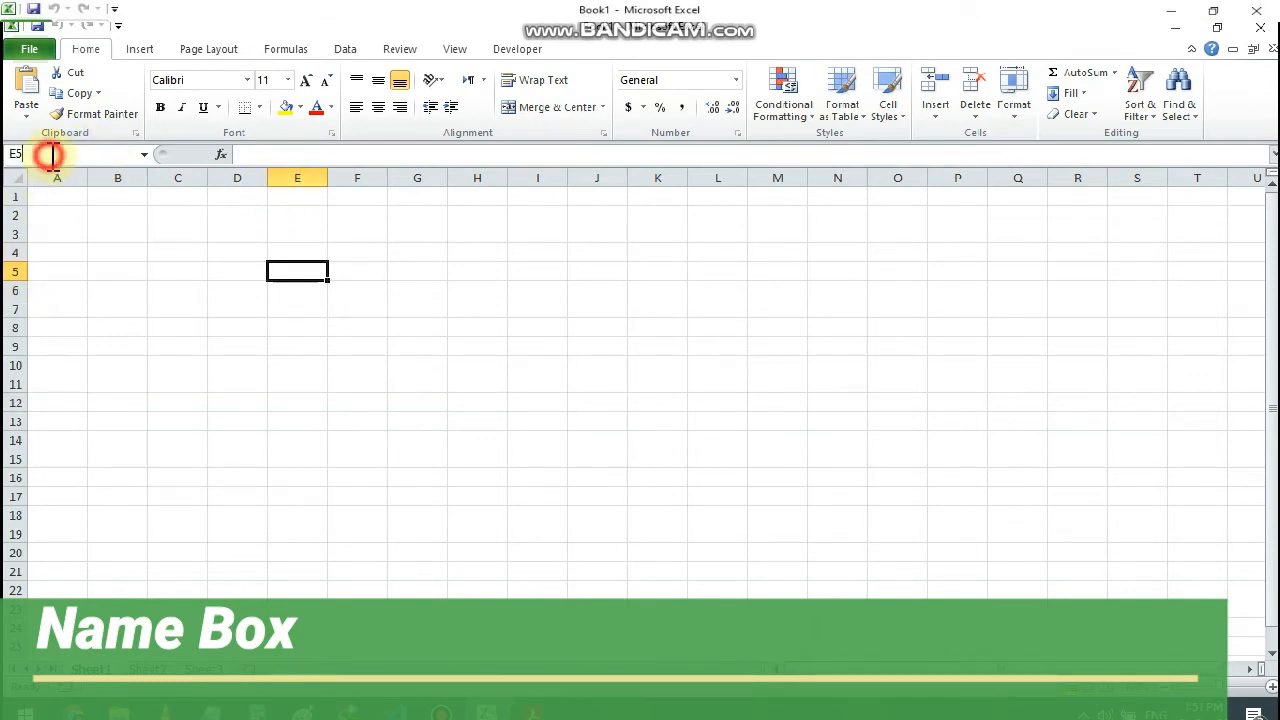
{"action": "double_click", "coordinate": [53, 156]}
{"action": "left_click", "coordinate": [53, 156]}
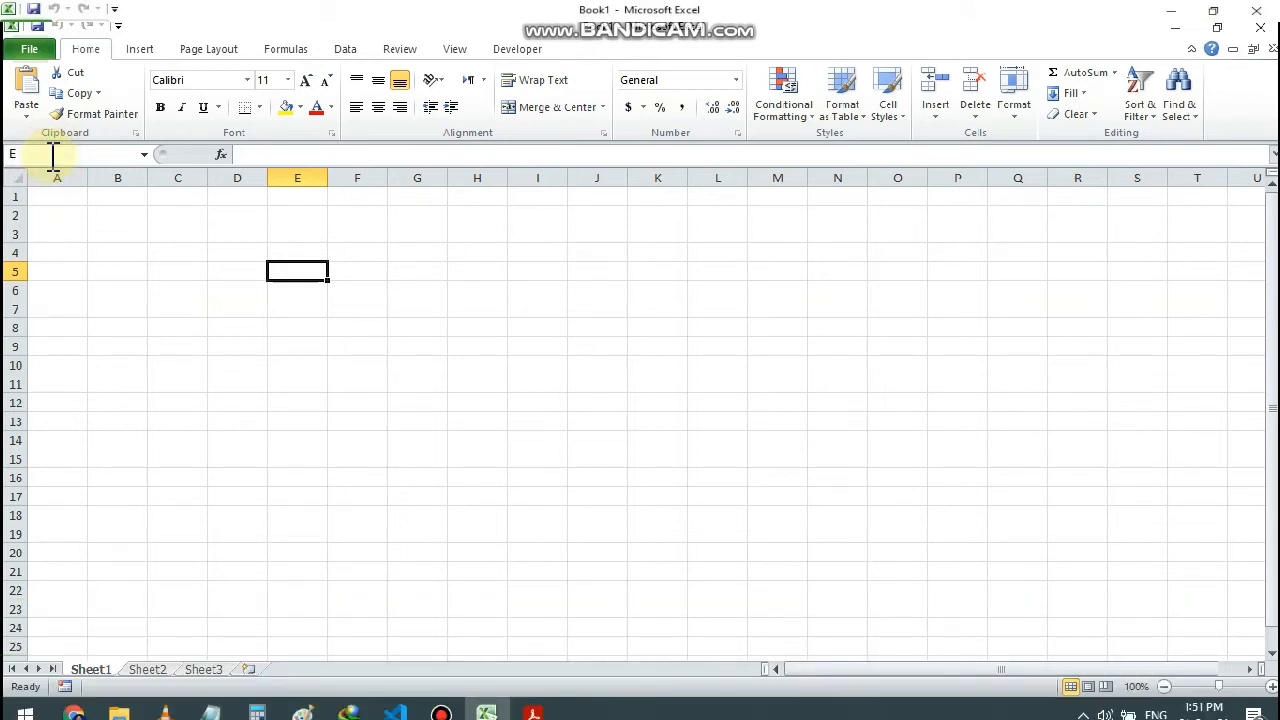
{"action": "key", "text": "Return"}
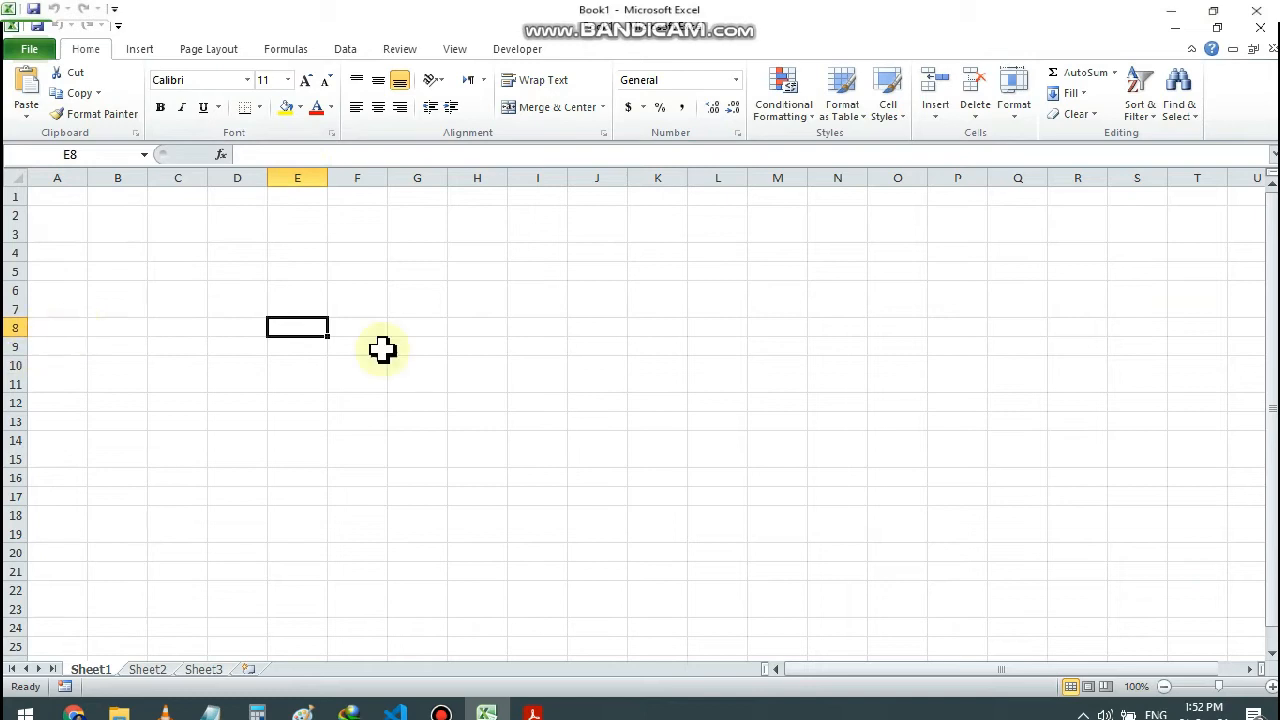
Step: Enter the text "Menu" in cell E8 and select that cell
{"action": "left_click", "coordinate": [290, 332]}
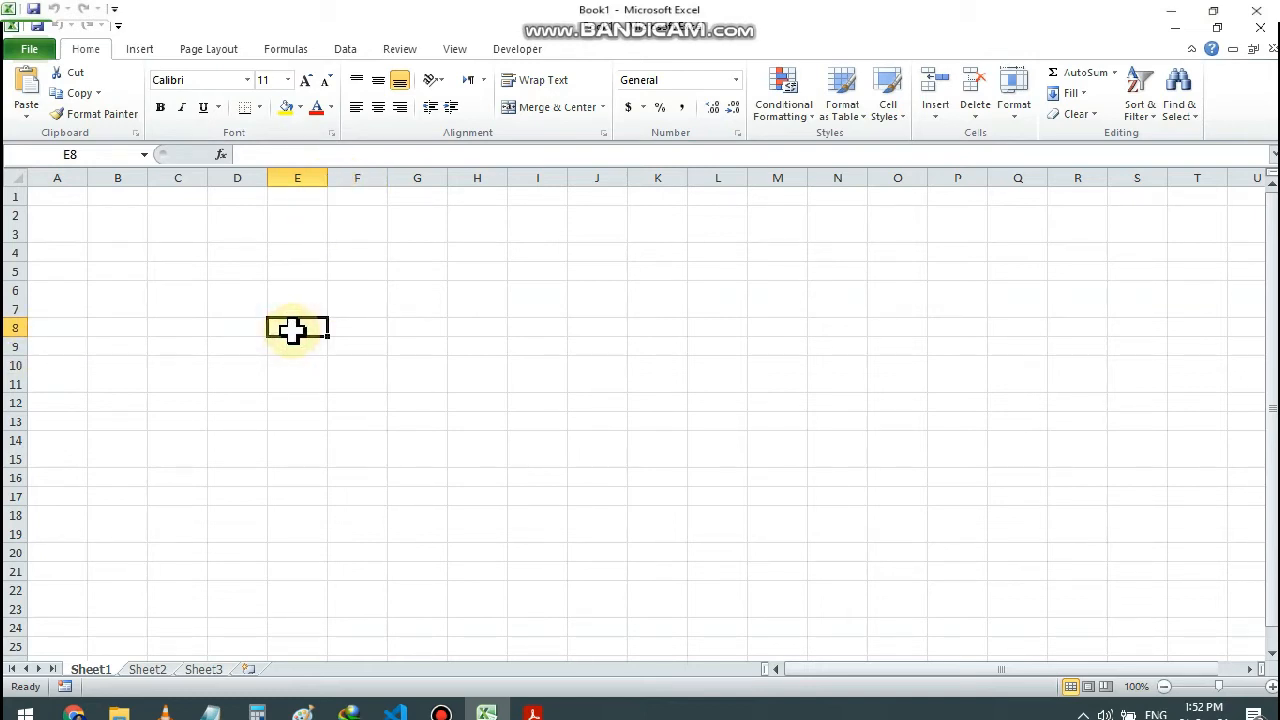
{"action": "double_click", "coordinate": [292, 332]}
{"action": "type", "text": "Menu"}
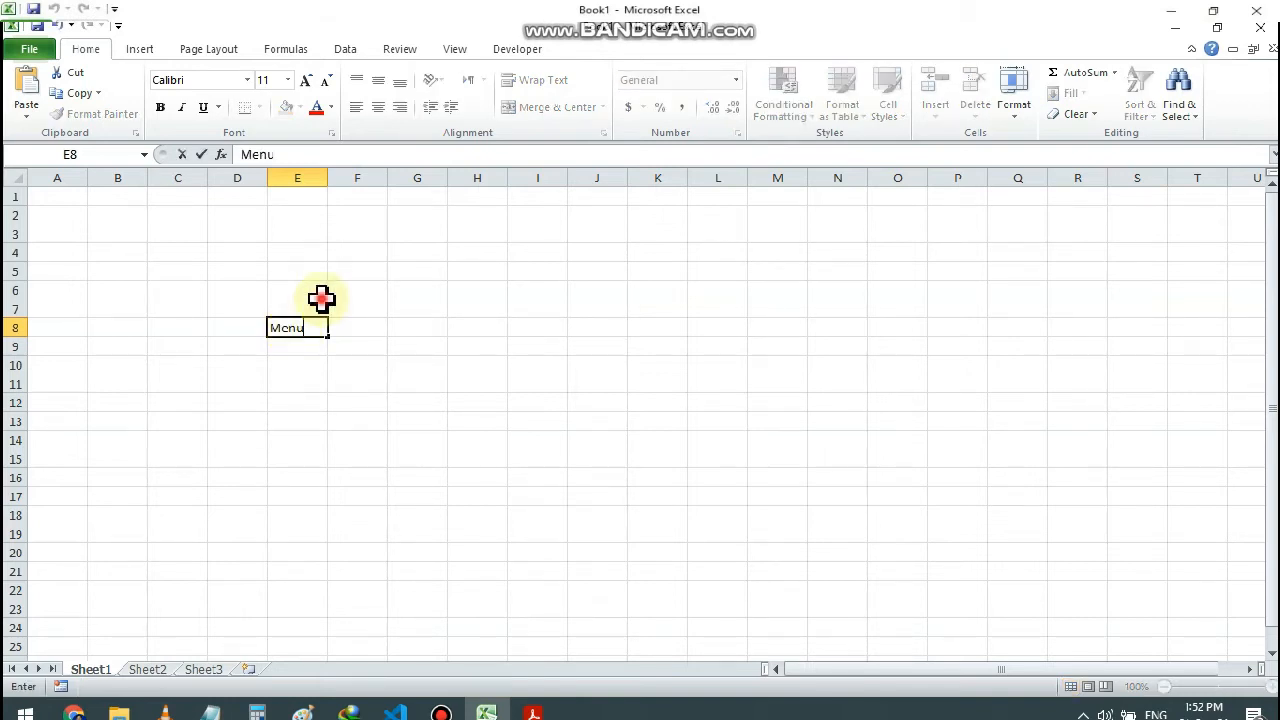
{"action": "left_click", "coordinate": [319, 297]}
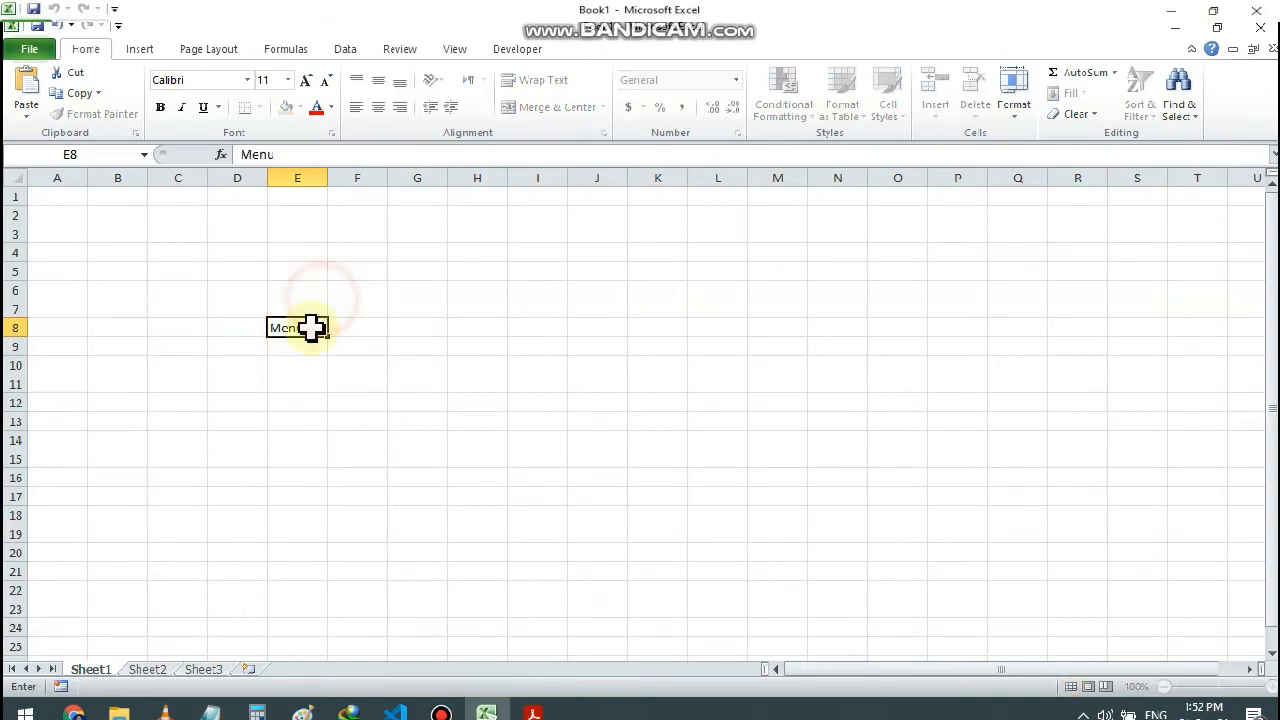
{"action": "left_click", "coordinate": [310, 330]}
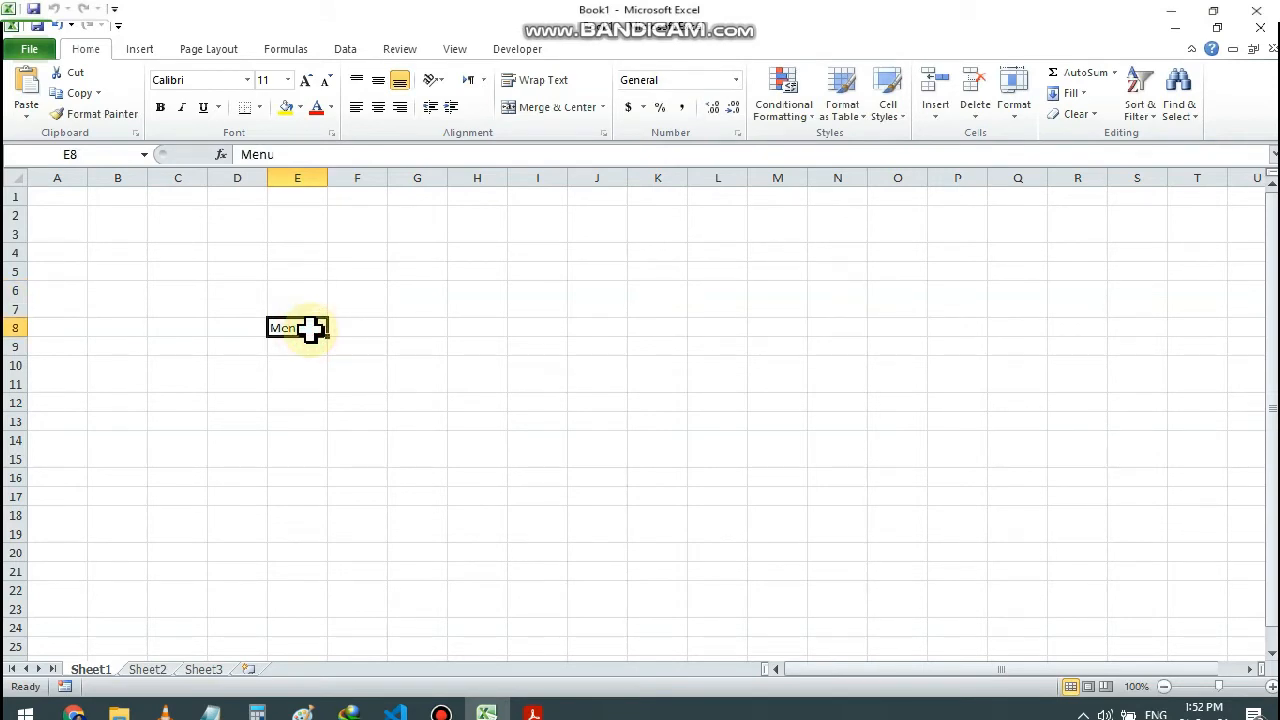
Step: Enlarge the text in cell E8 stepwise, settling on font size 16
{"action": "left_click", "coordinate": [307, 80]}
{"action": "left_click", "coordinate": [307, 80]}
{"action": "left_click", "coordinate": [307, 80]}
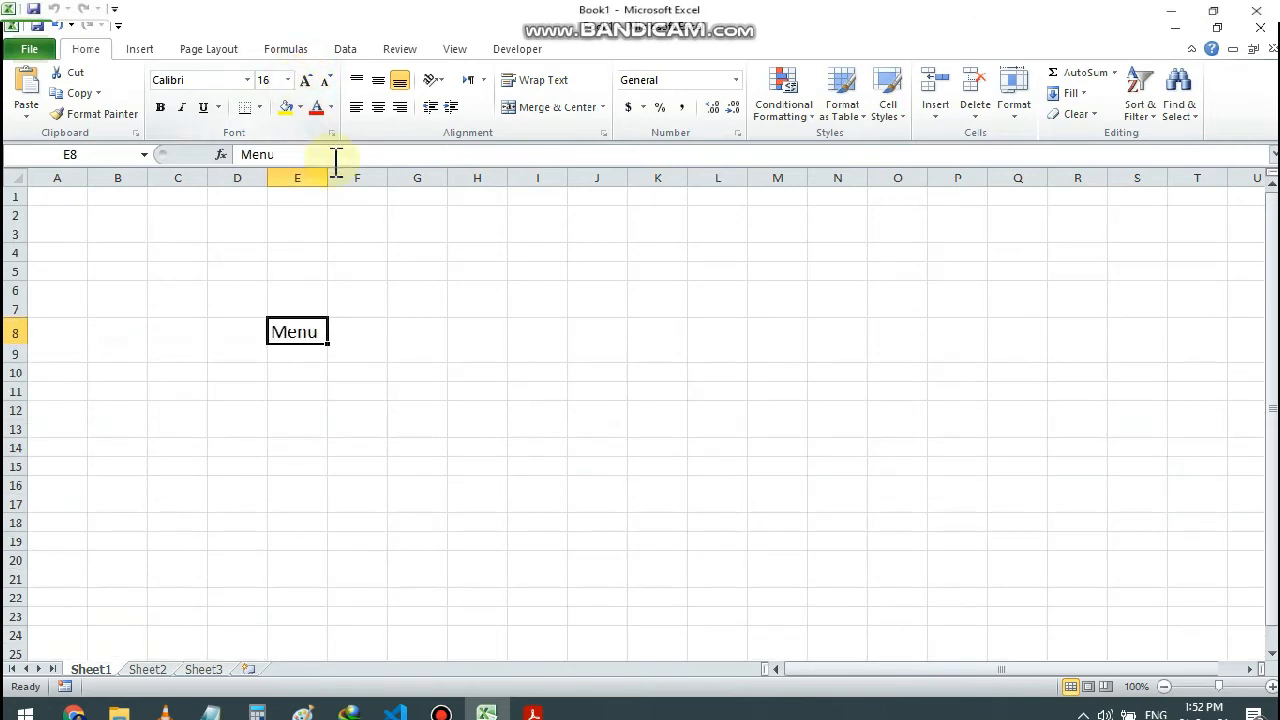
{"action": "left_click", "coordinate": [307, 80]}
{"action": "left_click", "coordinate": [325, 82]}
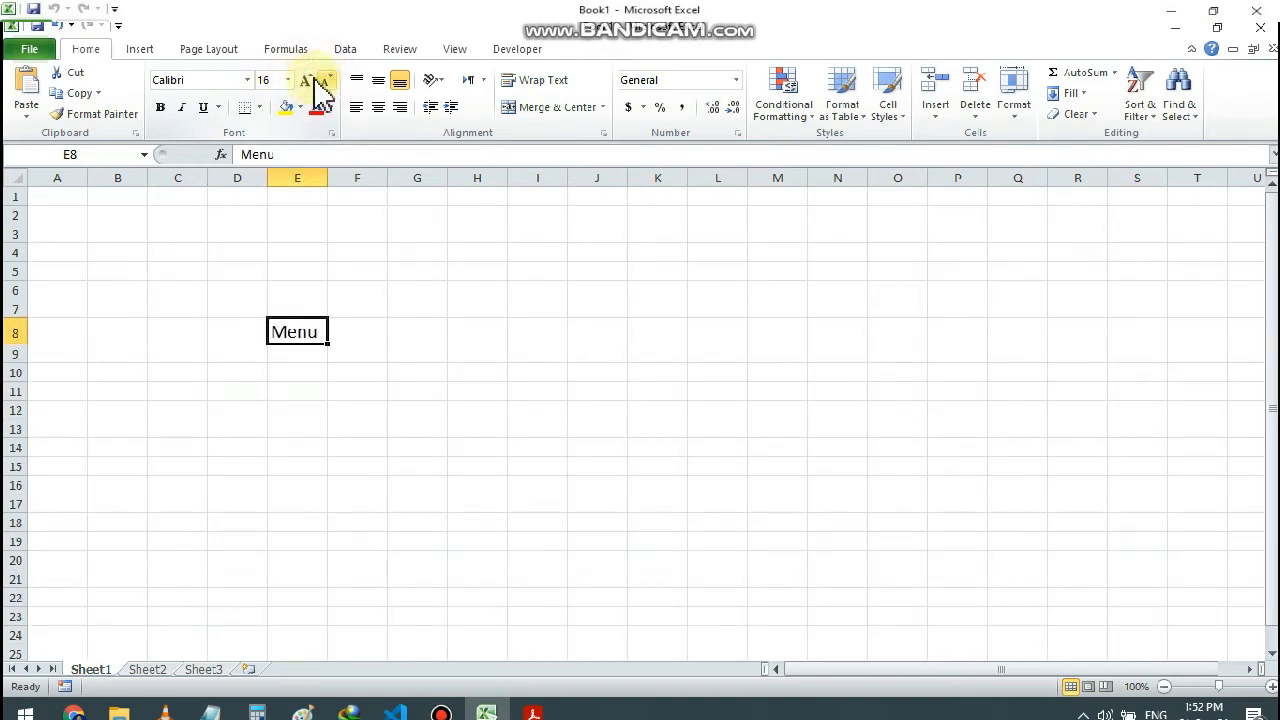
Step: Format the text in cell E8 with the Al Qalam Quran Majeed Web2_D font at size 28
{"action": "left_click", "coordinate": [247, 80]}
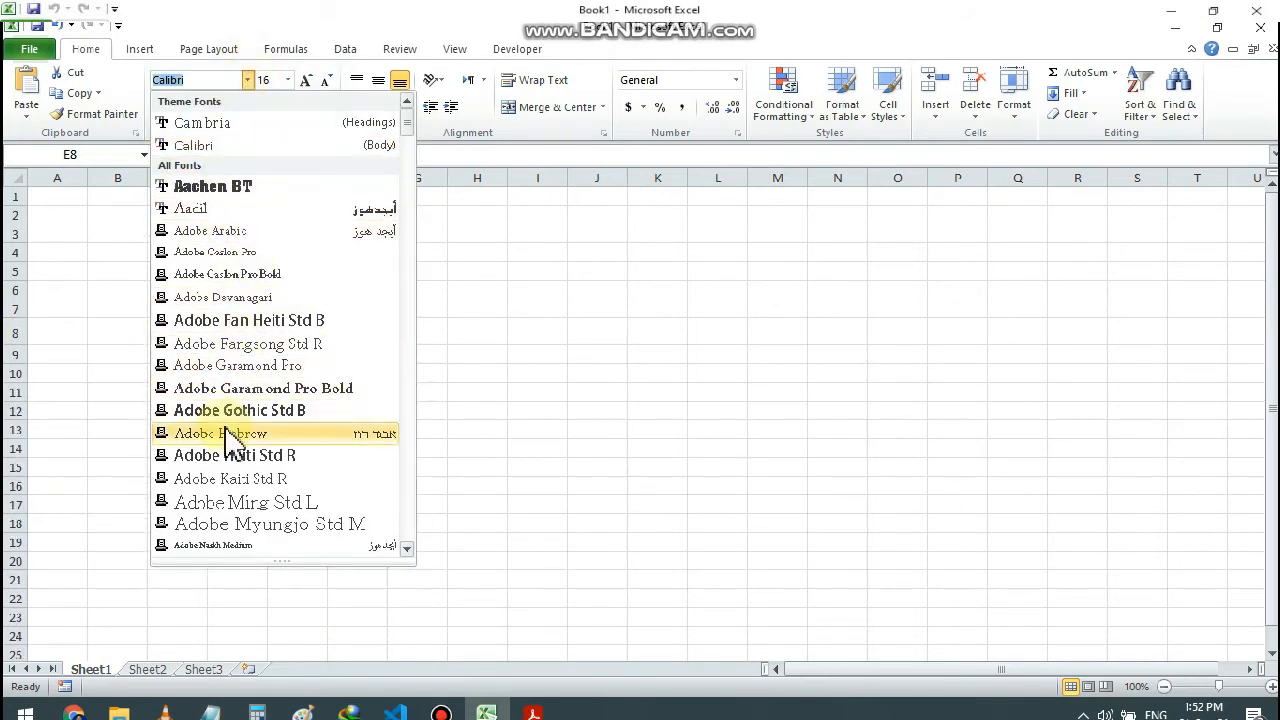
{"action": "scroll", "coordinate": [228, 437], "scroll_direction": "down", "scroll_amount": 4}
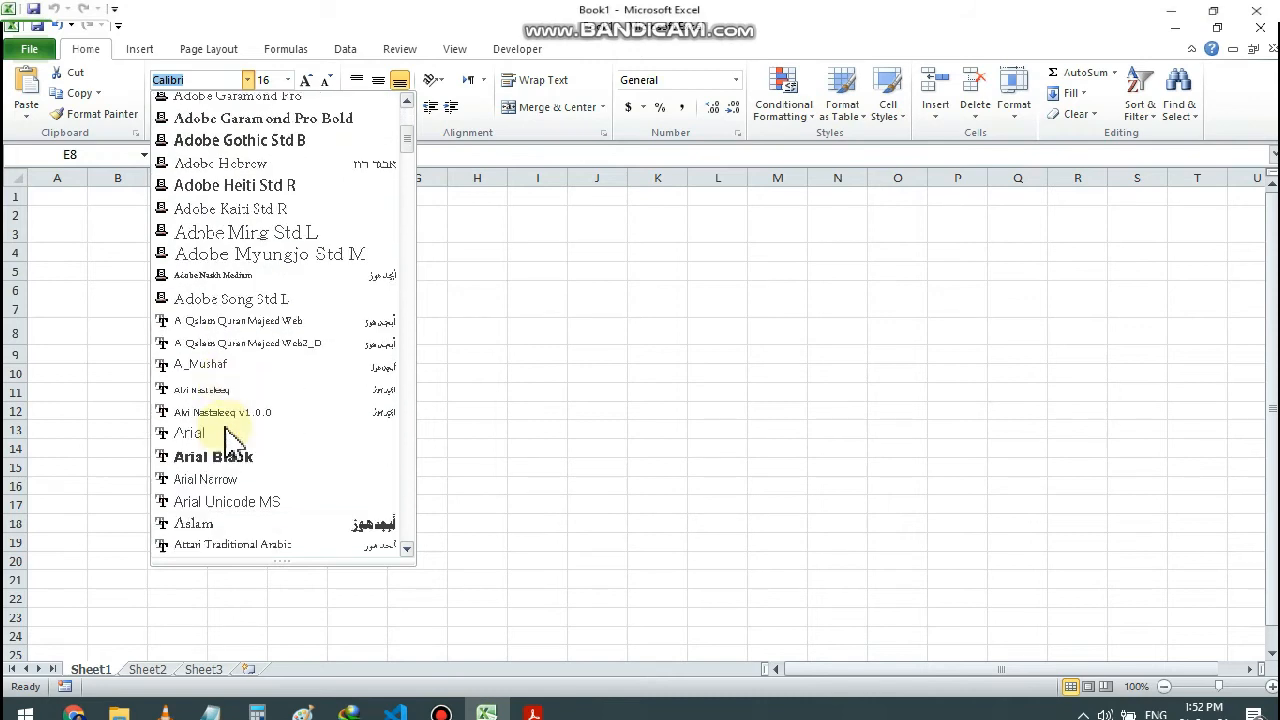
{"action": "left_click", "coordinate": [268, 338]}
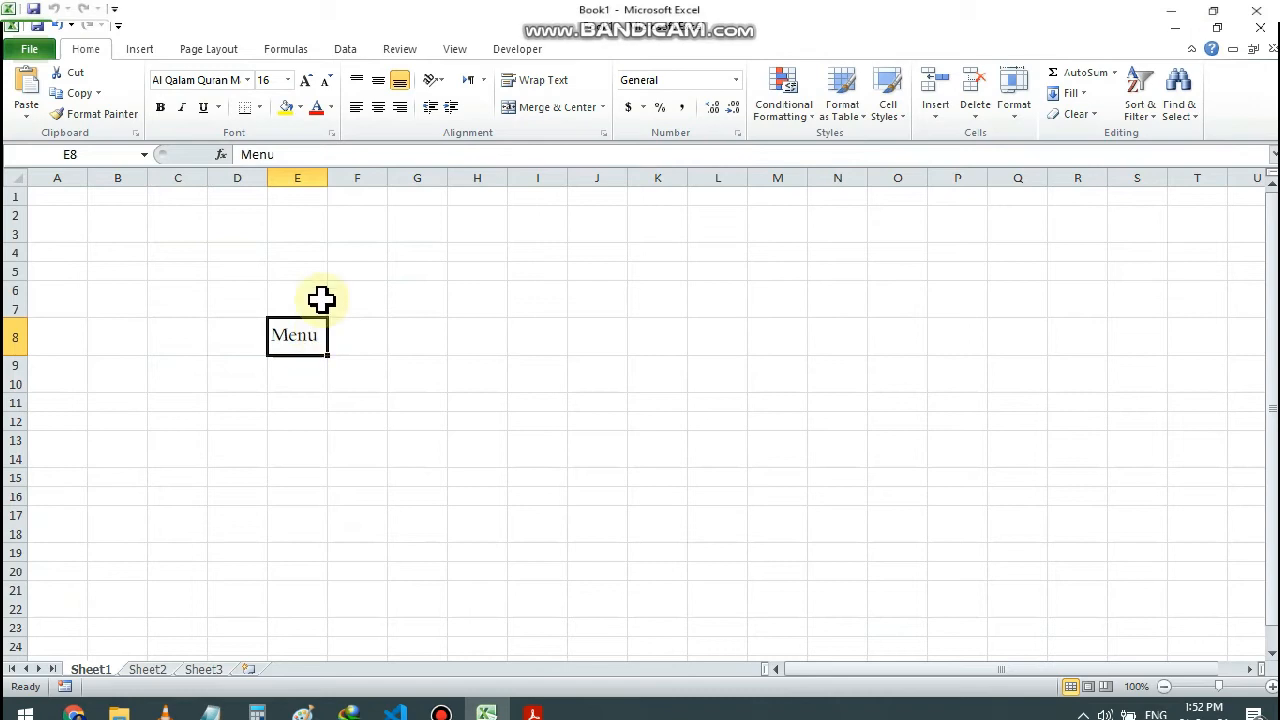
{"action": "left_click", "coordinate": [288, 80]}
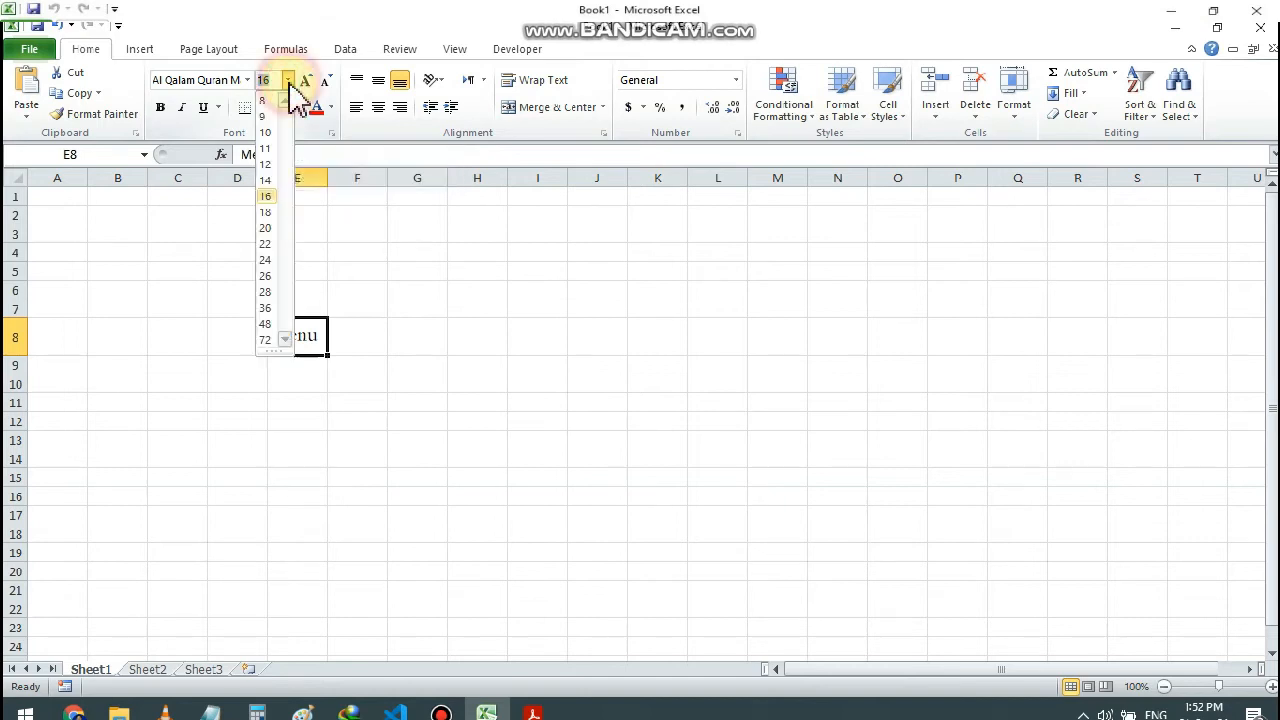
{"action": "left_click", "coordinate": [265, 291]}
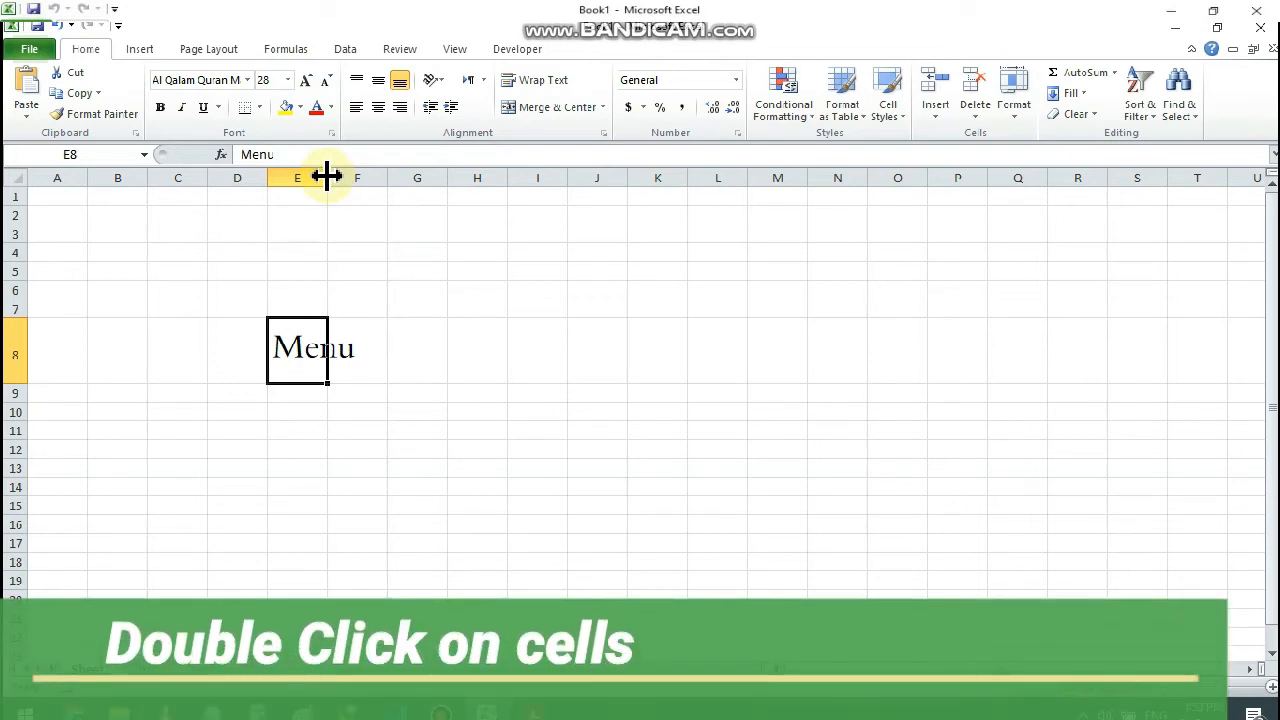
Step: Auto-fit column E to the width of the Menu text, and undo the column width change
{"action": "double_click", "coordinate": [327, 176]}
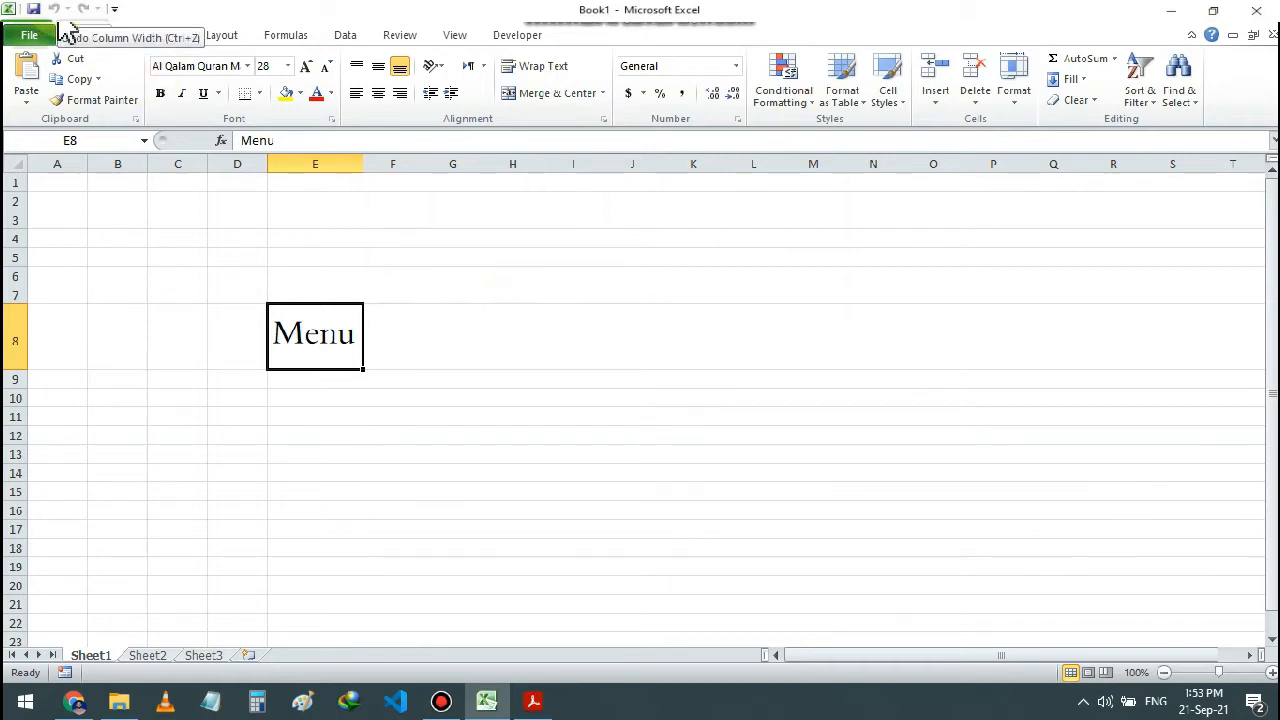
{"action": "key", "text": "ctrl+z"}
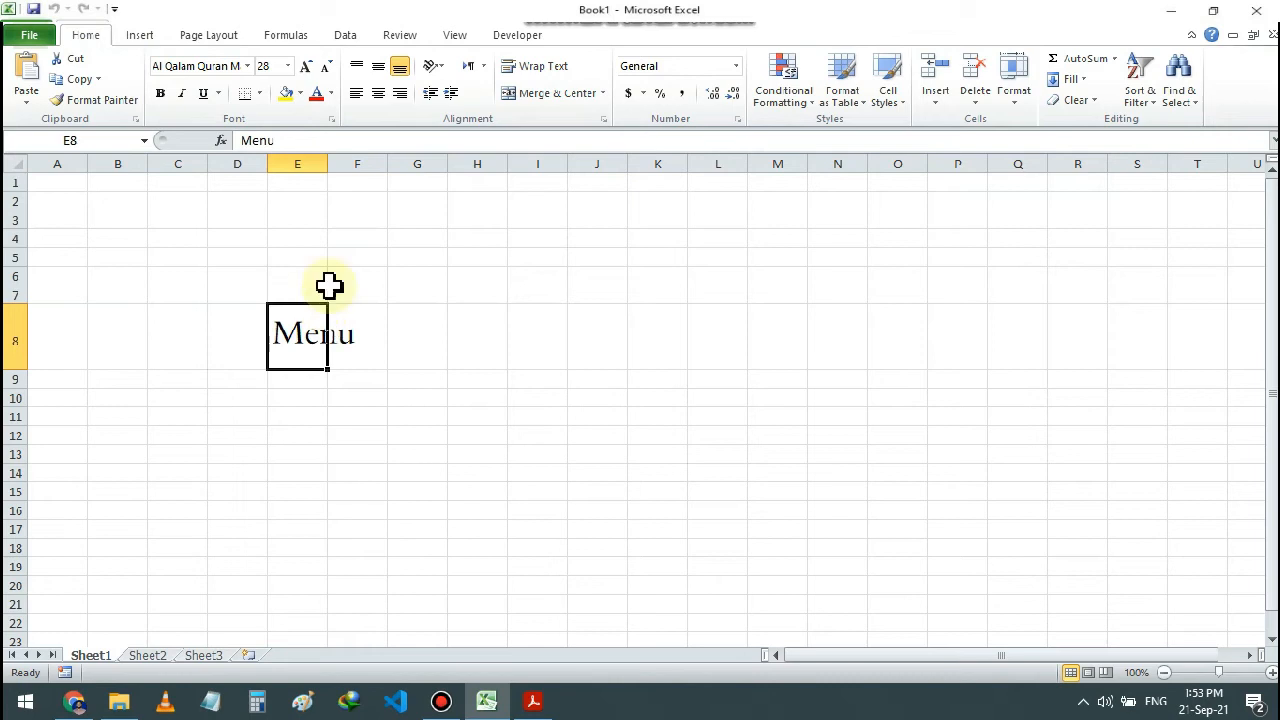
{"action": "left_click", "coordinate": [340, 254]}
{"action": "left_click", "coordinate": [318, 316]}
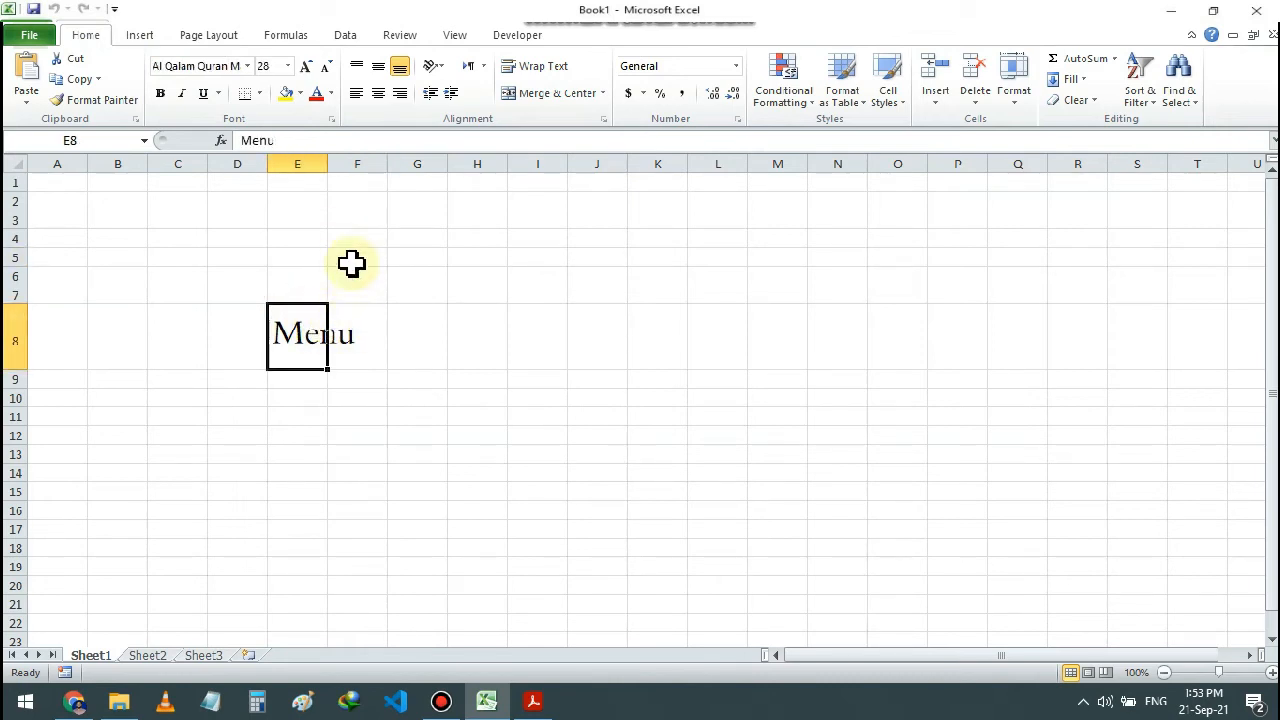
{"action": "left_click", "coordinate": [357, 337]}
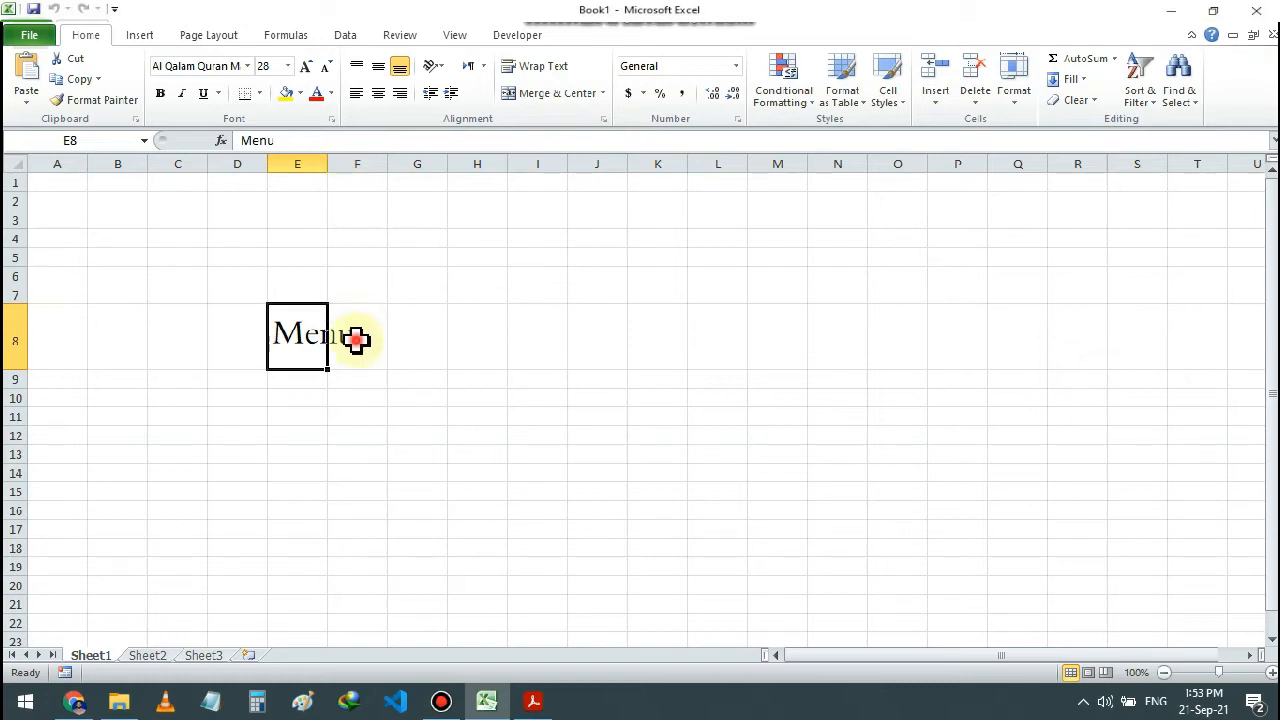
{"action": "left_click", "coordinate": [303, 345]}
{"action": "left_click", "coordinate": [355, 340]}
Step: Apply Wrap Text to cell E8 and turn the wrapping off again
{"action": "left_click", "coordinate": [312, 338]}
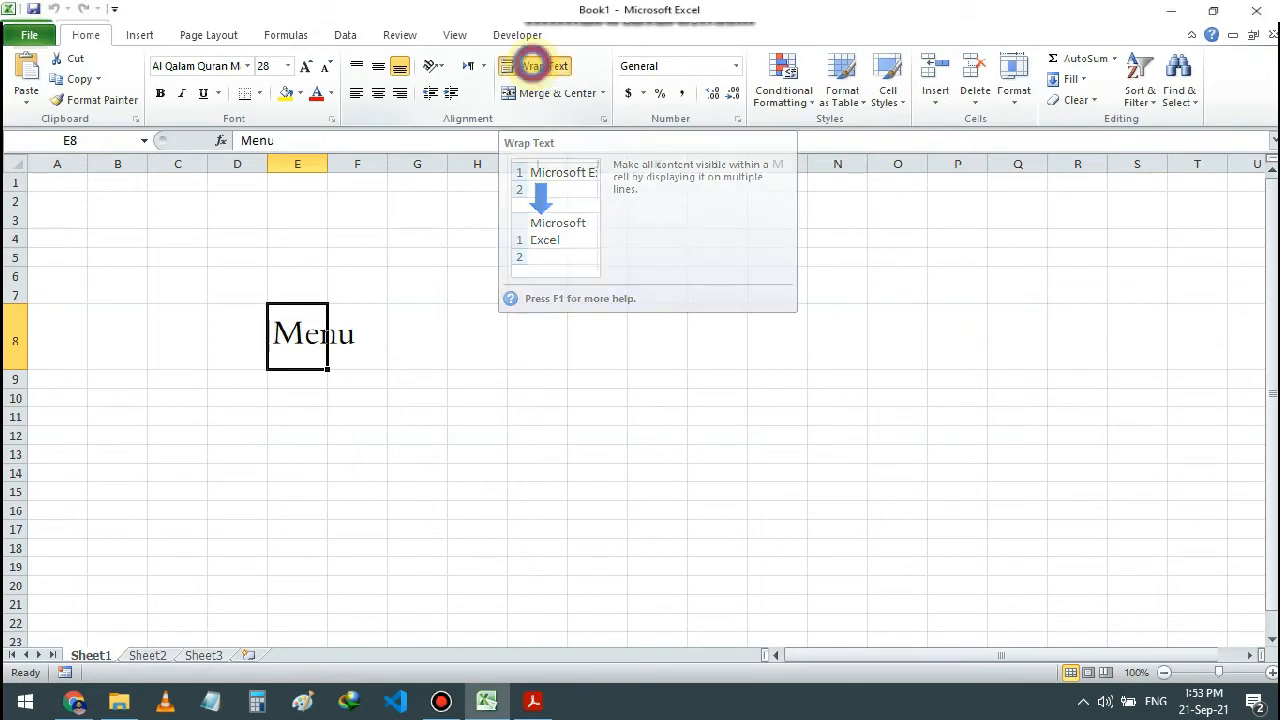
{"action": "left_click", "coordinate": [537, 68]}
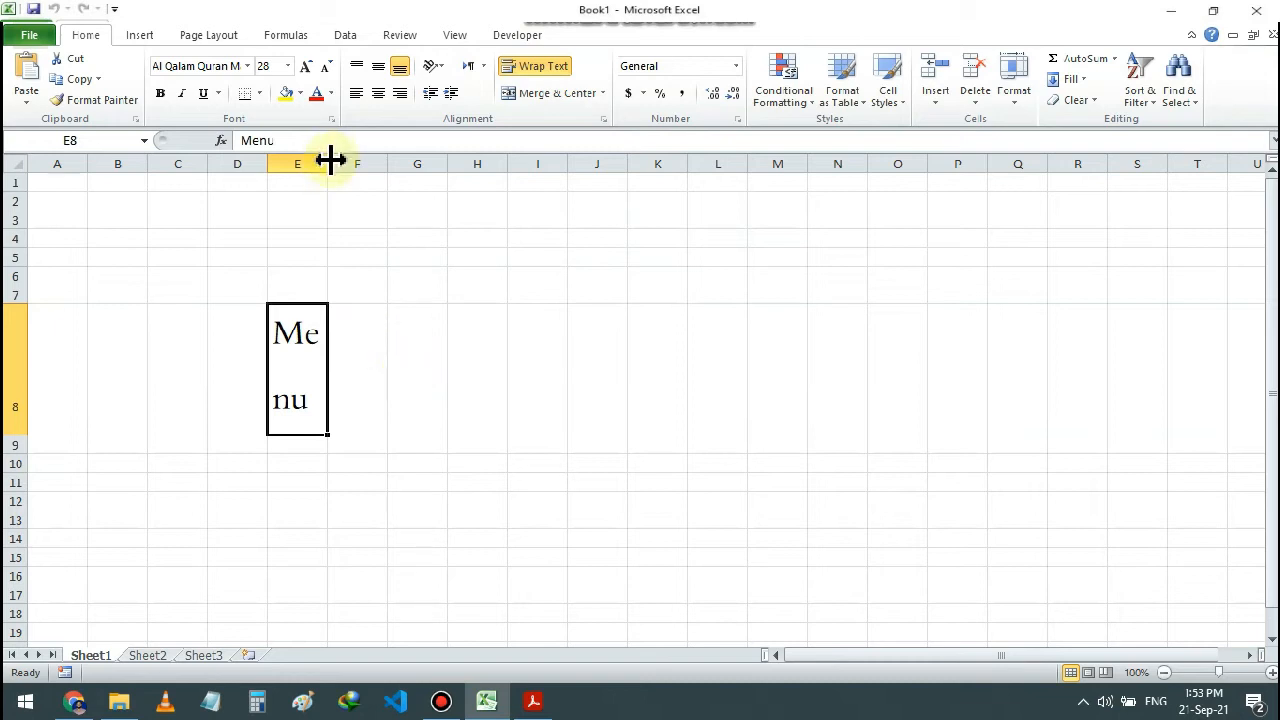
{"action": "left_click_drag", "start_coordinate": [329, 162], "coordinate": [327, 165]}
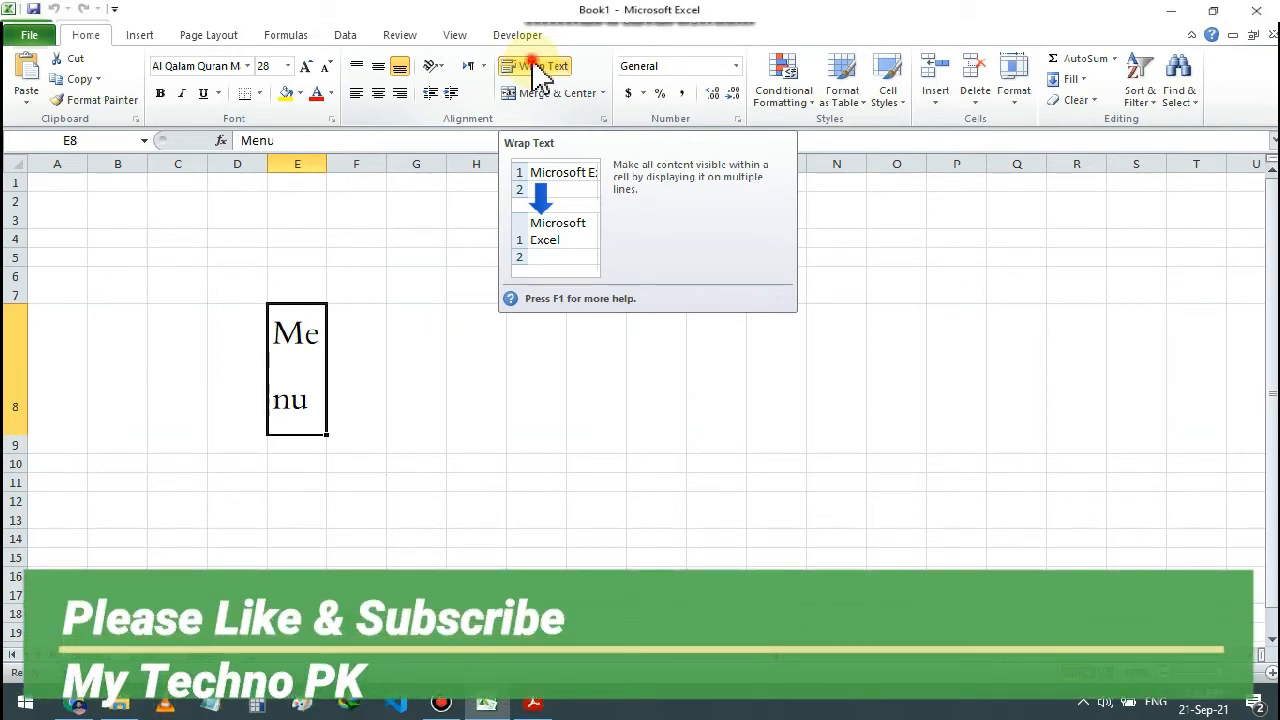
{"action": "left_click", "coordinate": [535, 66]}
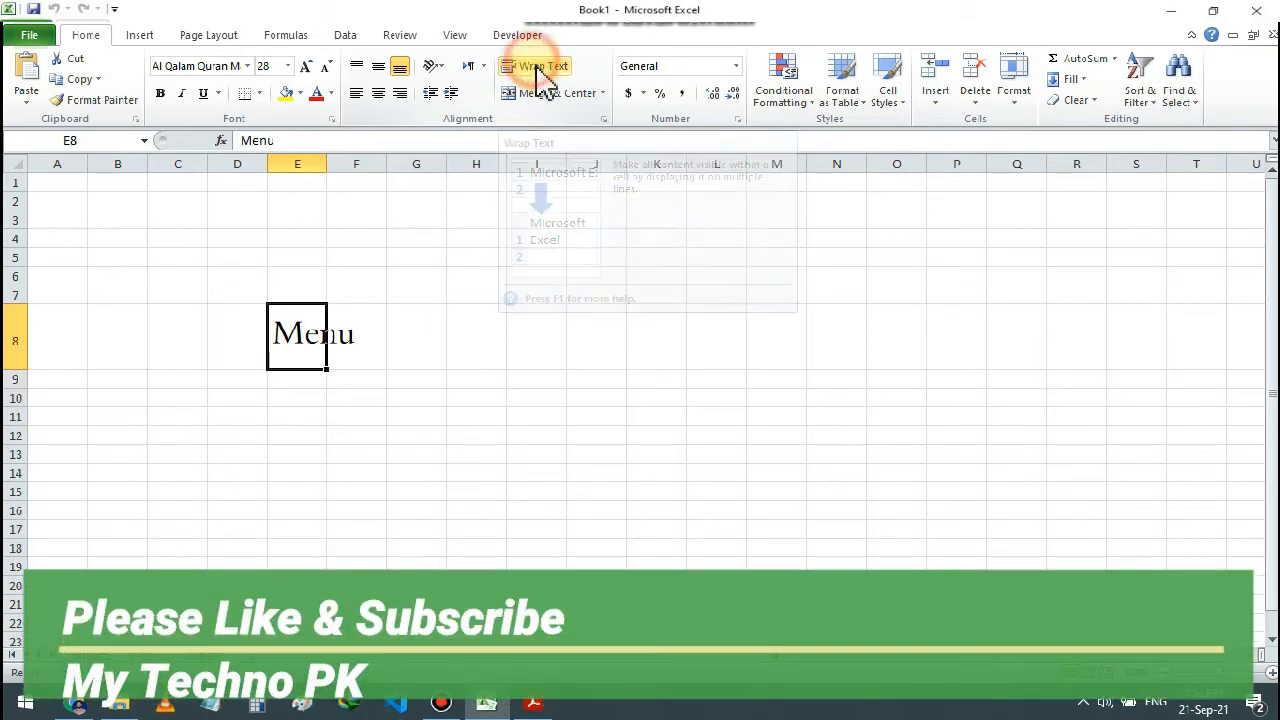
Step: Merge and center cells E8 and F8 around the Menu text
{"action": "left_click", "coordinate": [603, 94]}
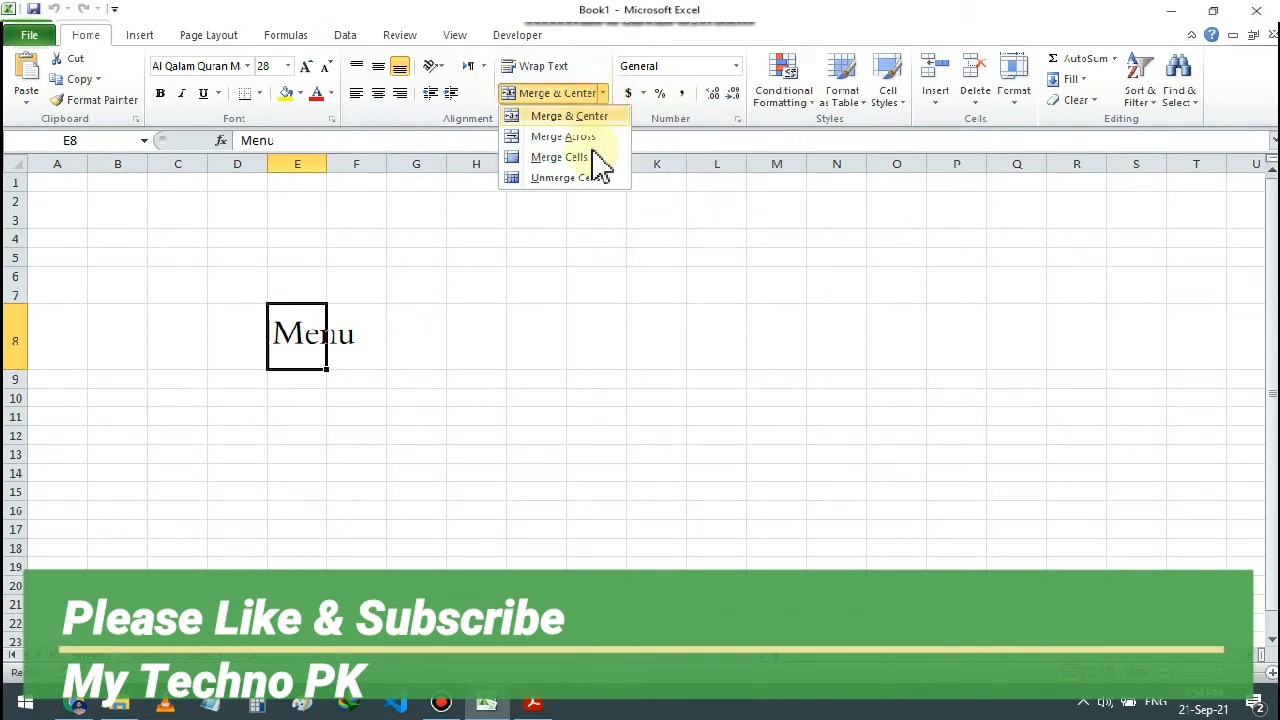
{"action": "left_click", "coordinate": [340, 368]}
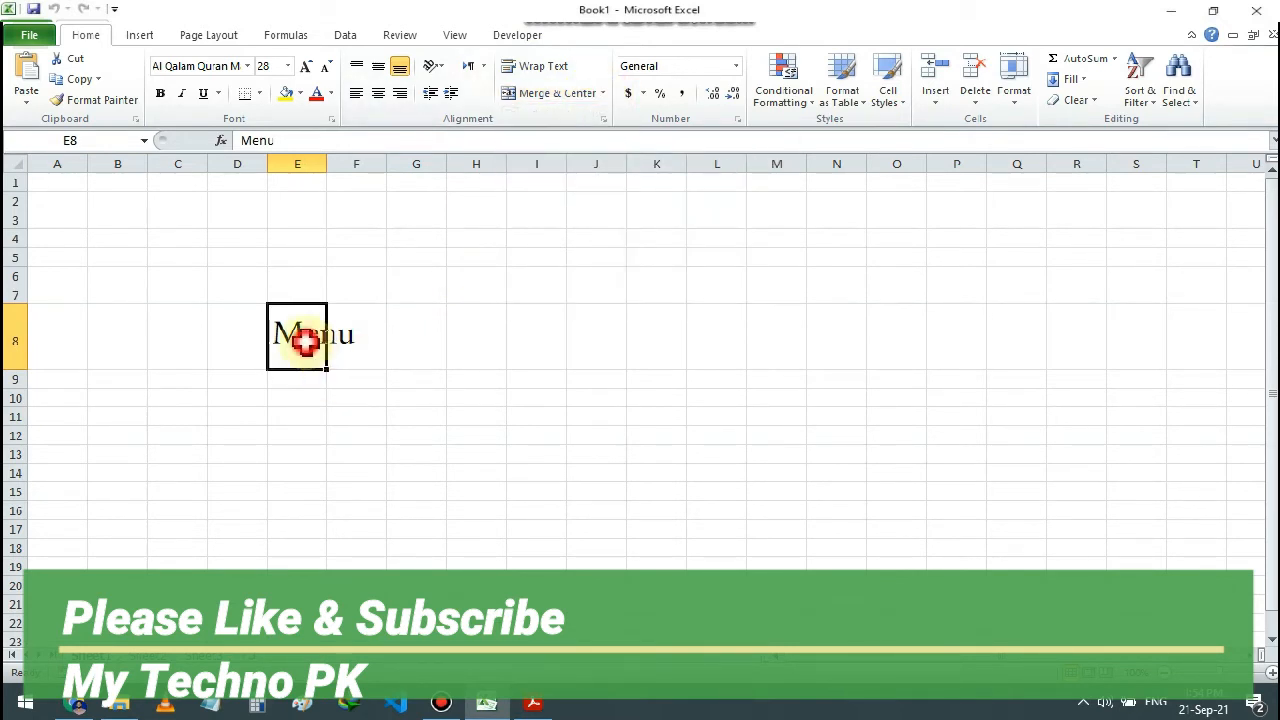
{"action": "left_click", "coordinate": [364, 333]}
{"action": "left_click_drag", "start_coordinate": [307, 333], "coordinate": [354, 334]}
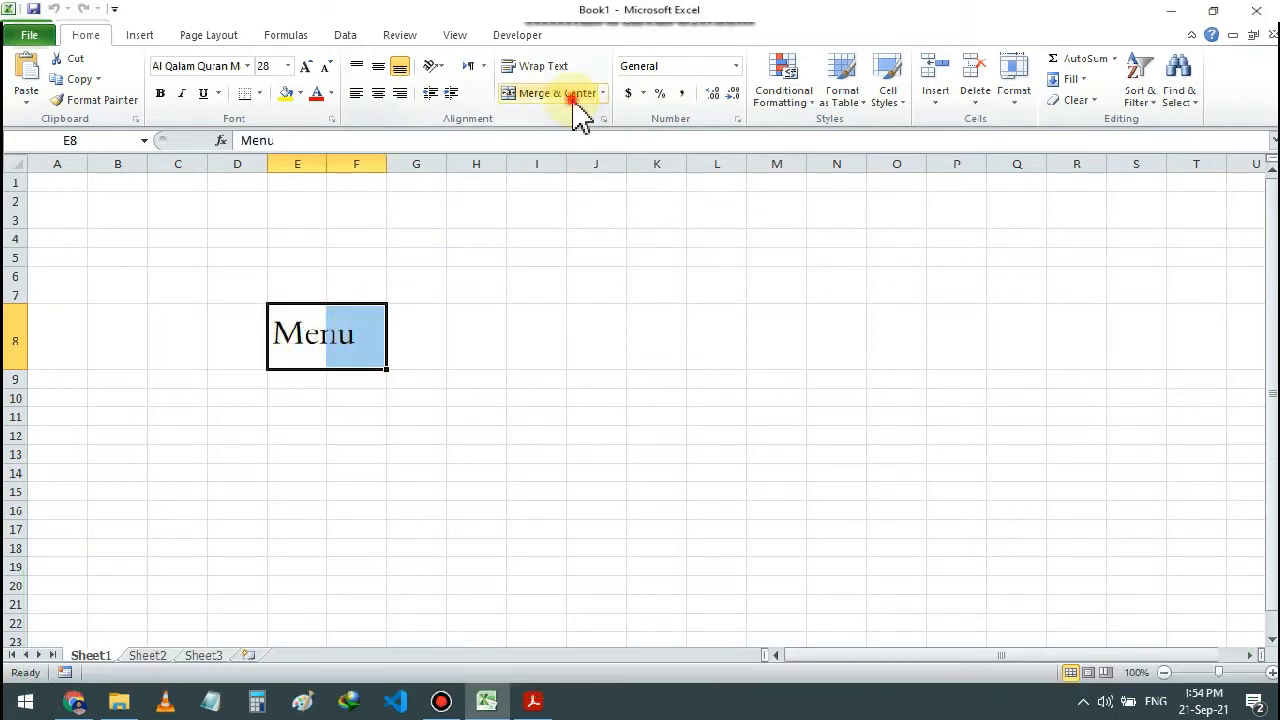
{"action": "left_click", "coordinate": [573, 104]}
{"action": "left_click", "coordinate": [488, 330]}
{"action": "left_click", "coordinate": [312, 300]}
{"action": "left_click", "coordinate": [343, 294]}
{"action": "left_click", "coordinate": [270, 294]}
{"action": "left_click", "coordinate": [251, 293]}
{"action": "left_click", "coordinate": [345, 291]}
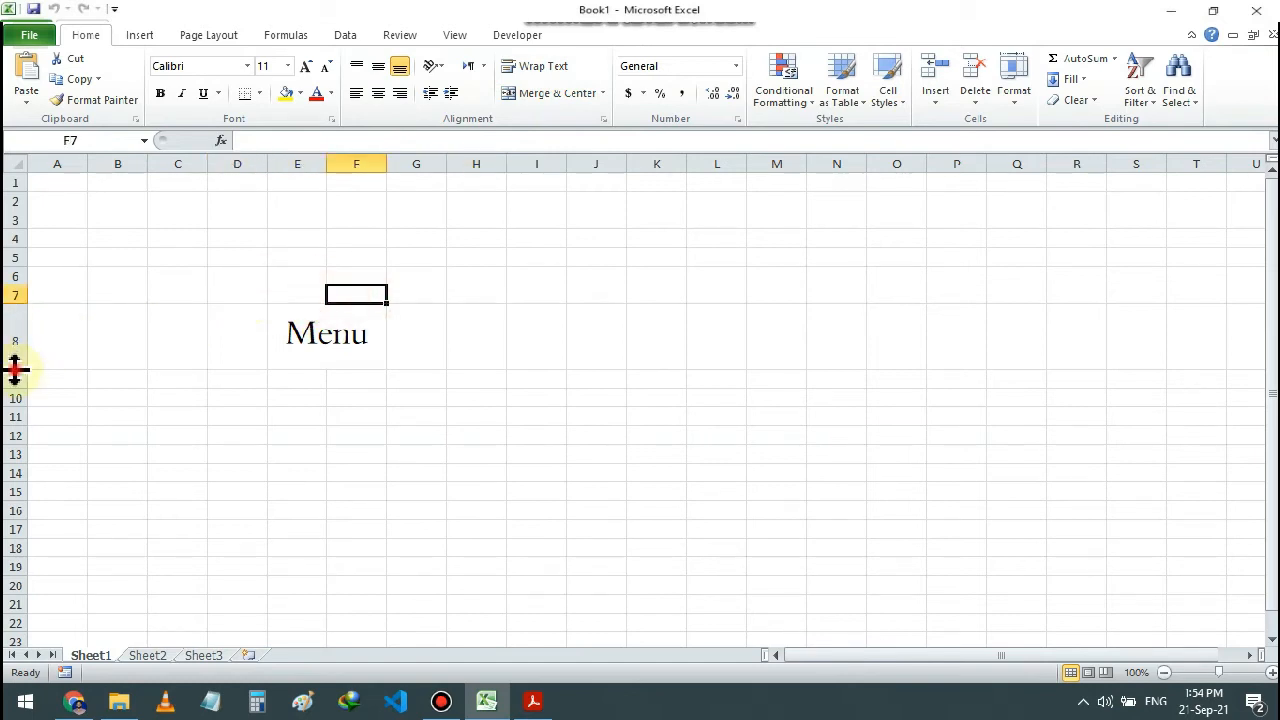
Step: Reduce the height of row 8 and try middle and top vertical alignment on the merged Menu cell, ending with bottom alignment
{"action": "left_click_drag", "start_coordinate": [15, 369], "coordinate": [18, 350]}
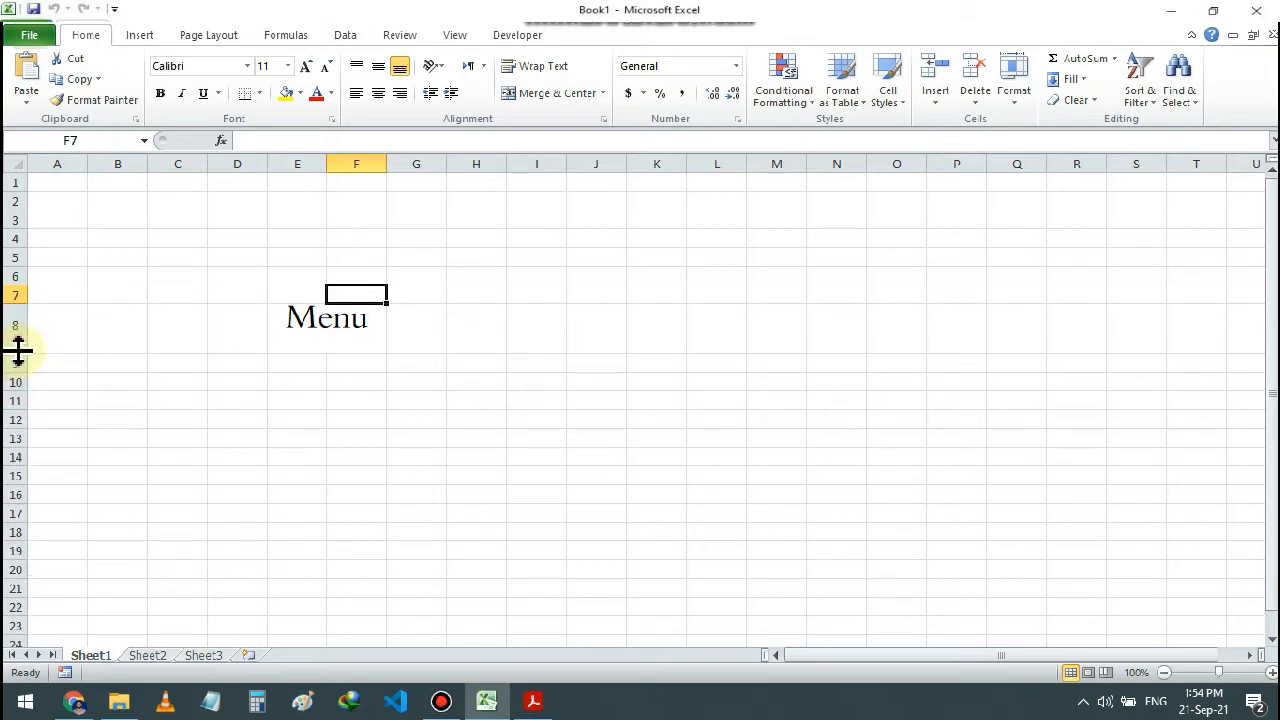
{"action": "left_click", "coordinate": [316, 330]}
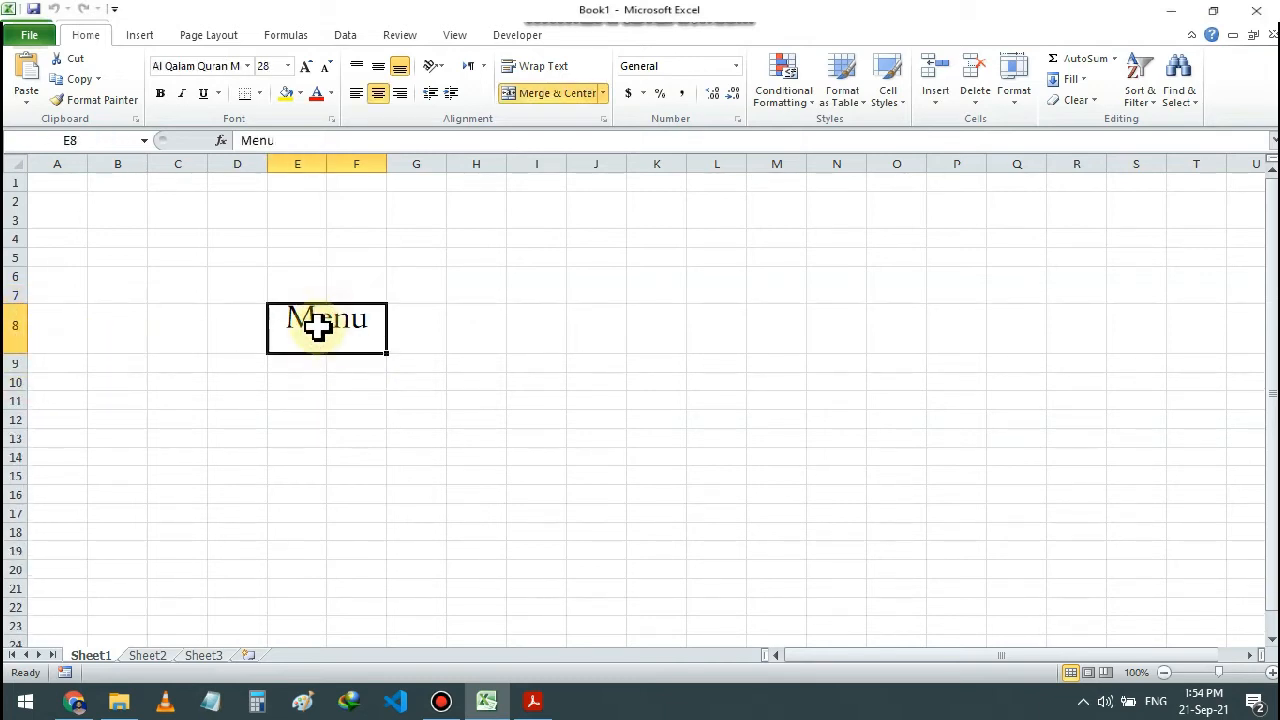
{"action": "left_click", "coordinate": [378, 68]}
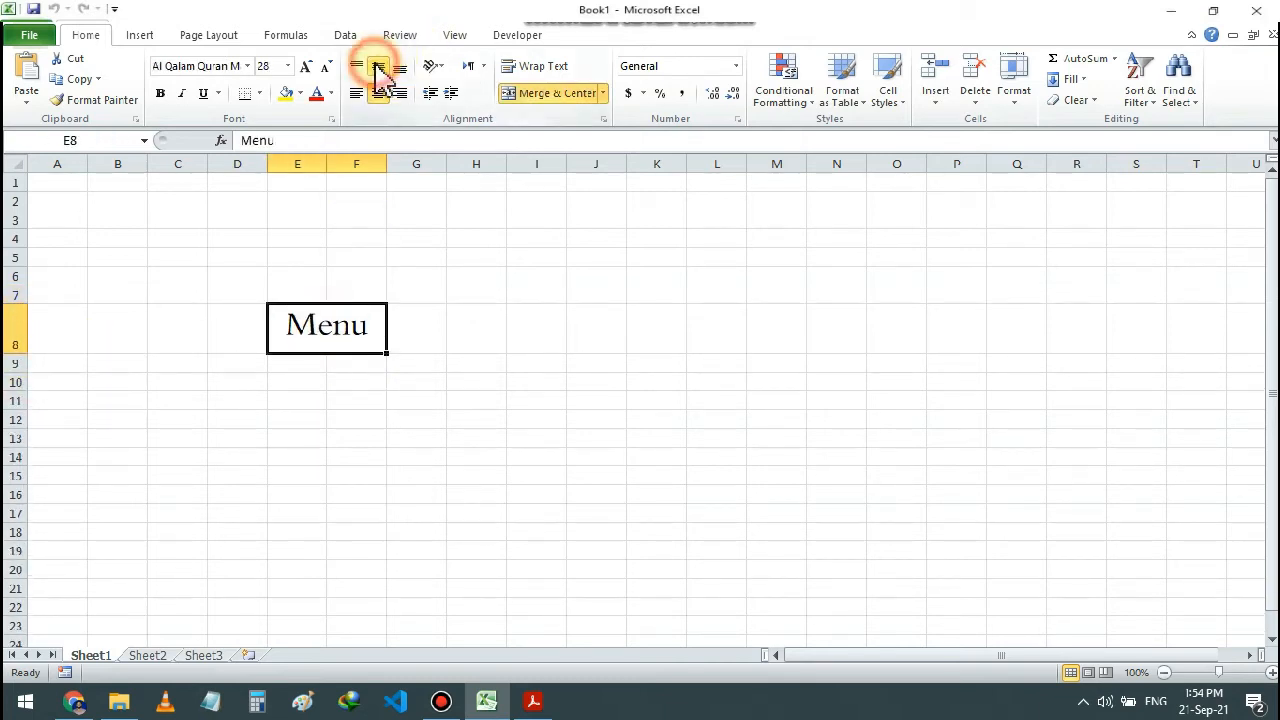
{"action": "left_click", "coordinate": [398, 68]}
{"action": "left_click", "coordinate": [379, 67]}
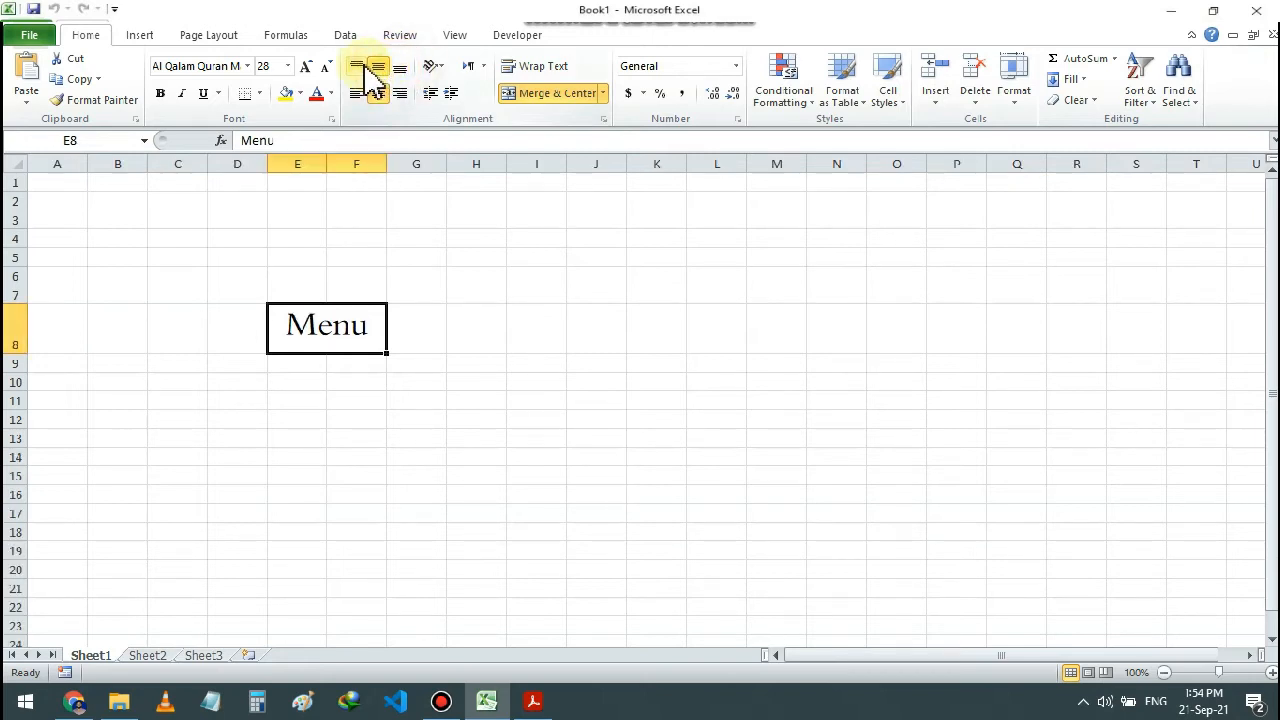
{"action": "left_click", "coordinate": [357, 66]}
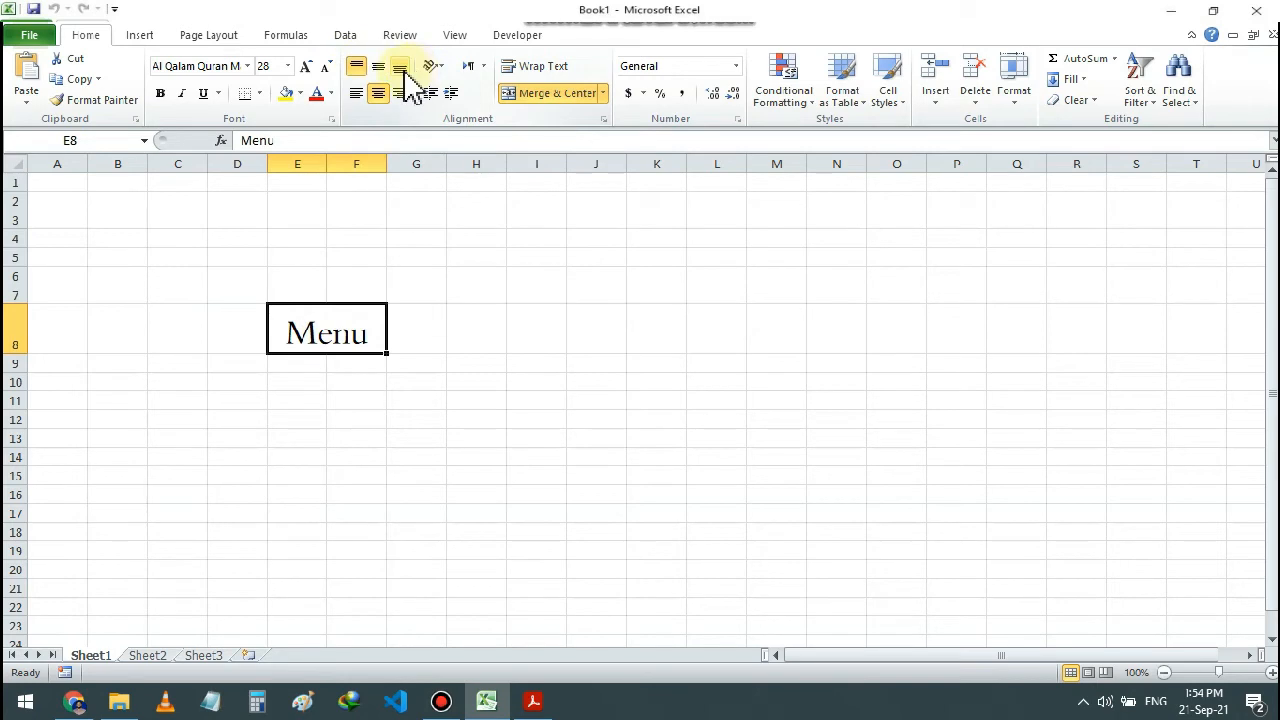
{"action": "left_click", "coordinate": [380, 67]}
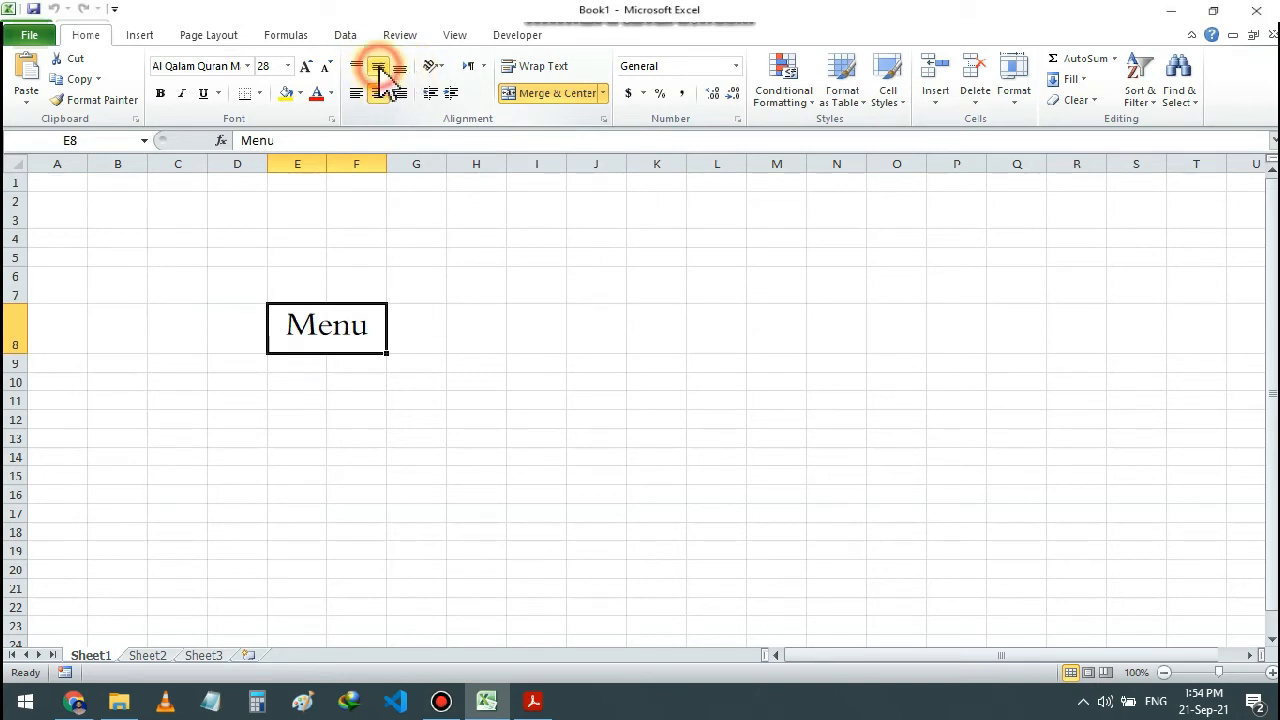
{"action": "left_click", "coordinate": [397, 67]}
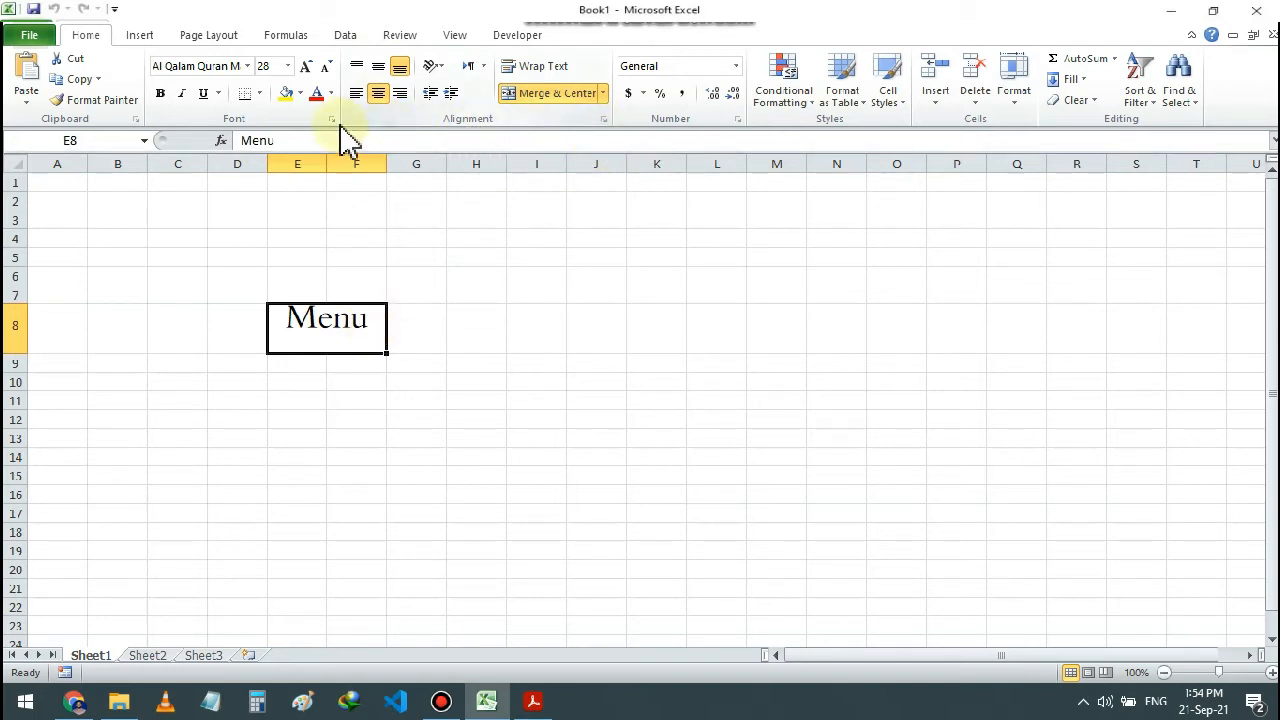
Step: Set the merged Menu cell's orientation to vertical stacked text in the Format Cells alignment settings
{"action": "left_click", "coordinate": [603, 119]}
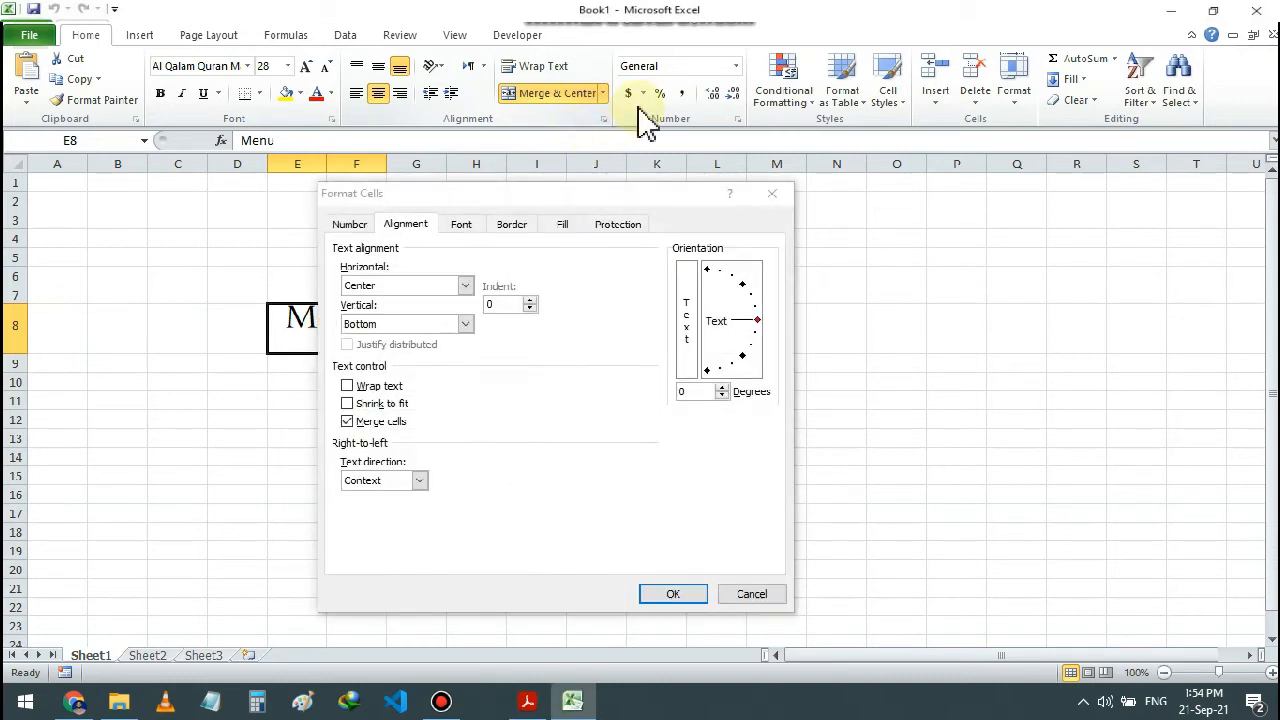
{"action": "left_click_drag", "start_coordinate": [502, 202], "coordinate": [543, 60]}
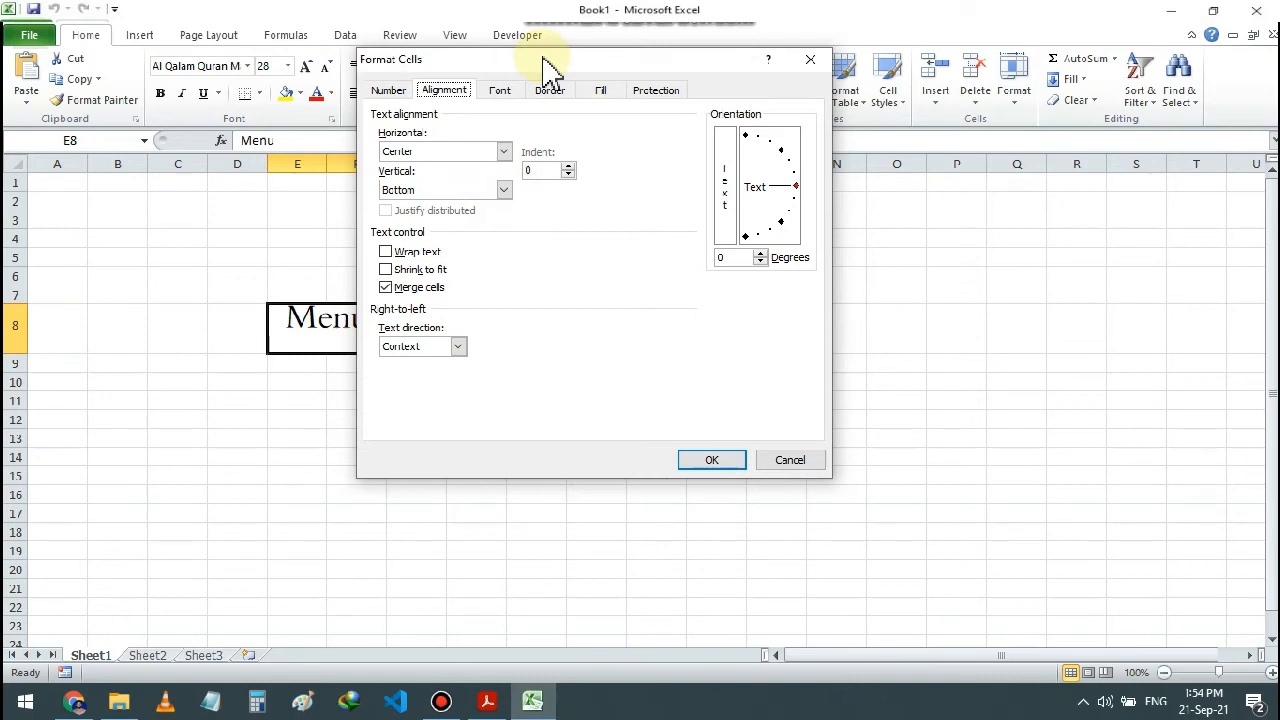
{"action": "left_click", "coordinate": [768, 460]}
Step: Set the horizontal text alignment of the merged Menu cell to General in Format Cells
{"action": "left_click", "coordinate": [331, 354]}
{"action": "key", "text": "ctrl+1"}
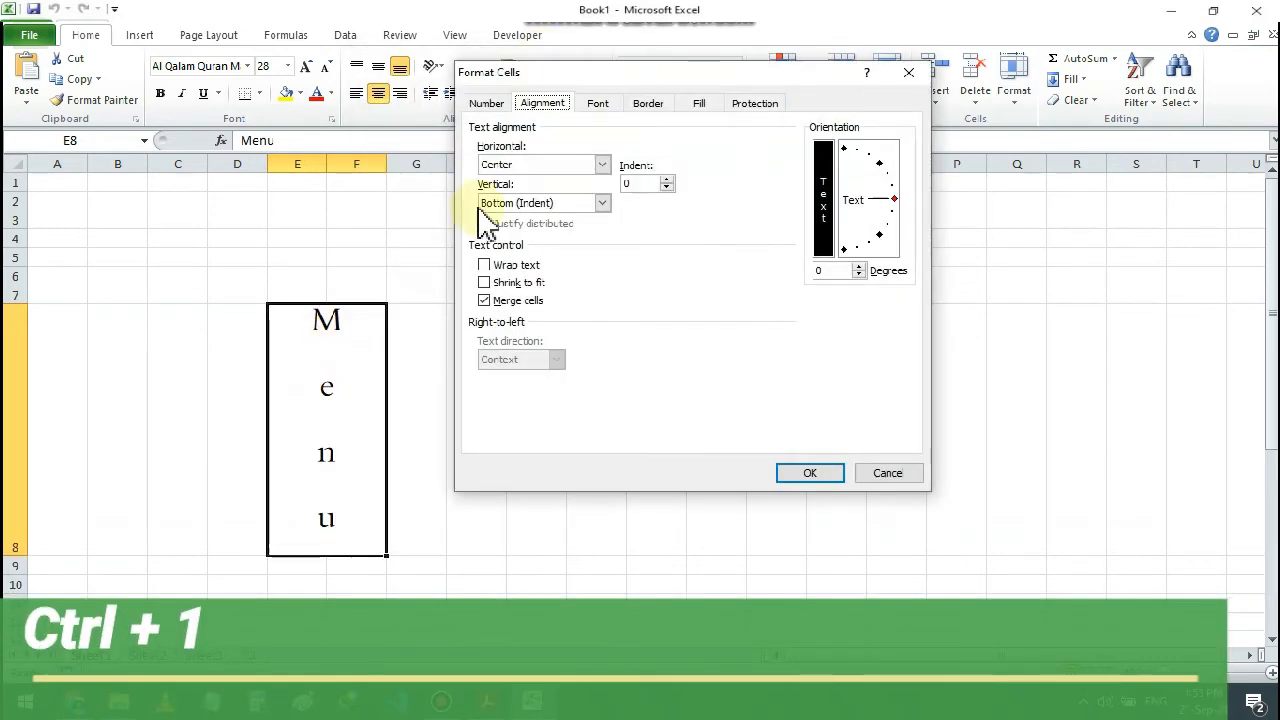
{"action": "left_click", "coordinate": [540, 165]}
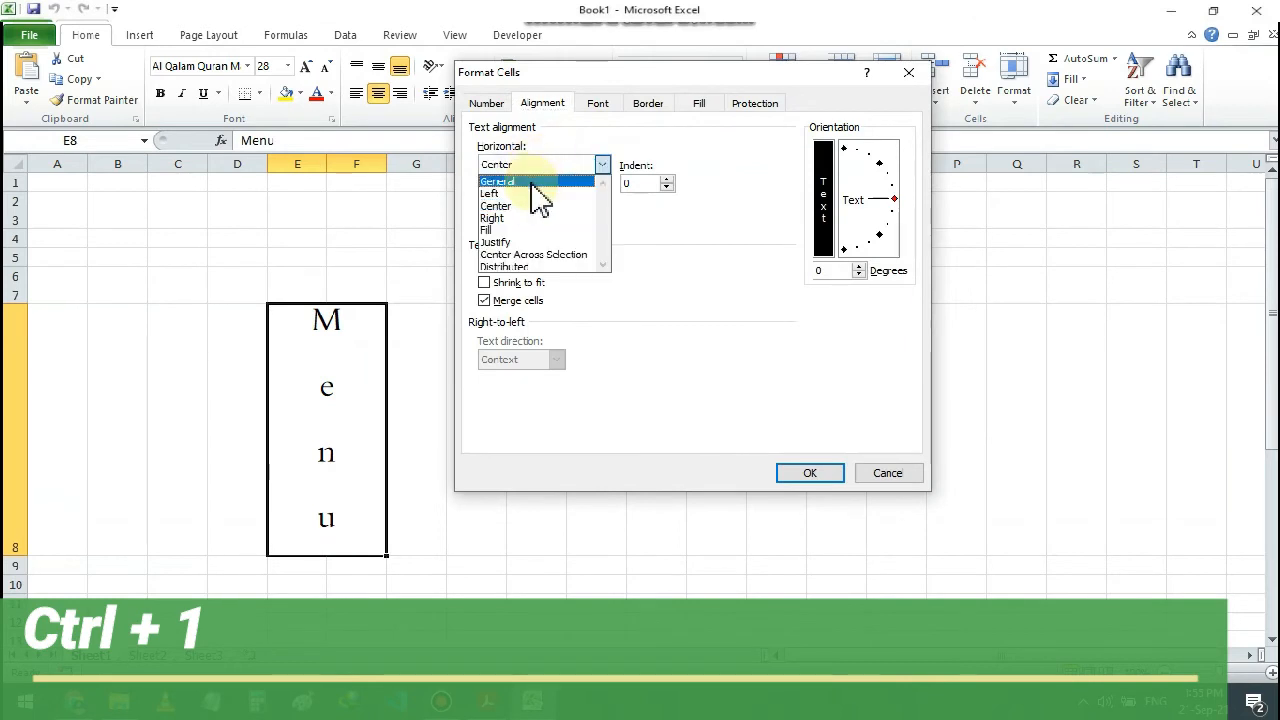
{"action": "left_click", "coordinate": [530, 182]}
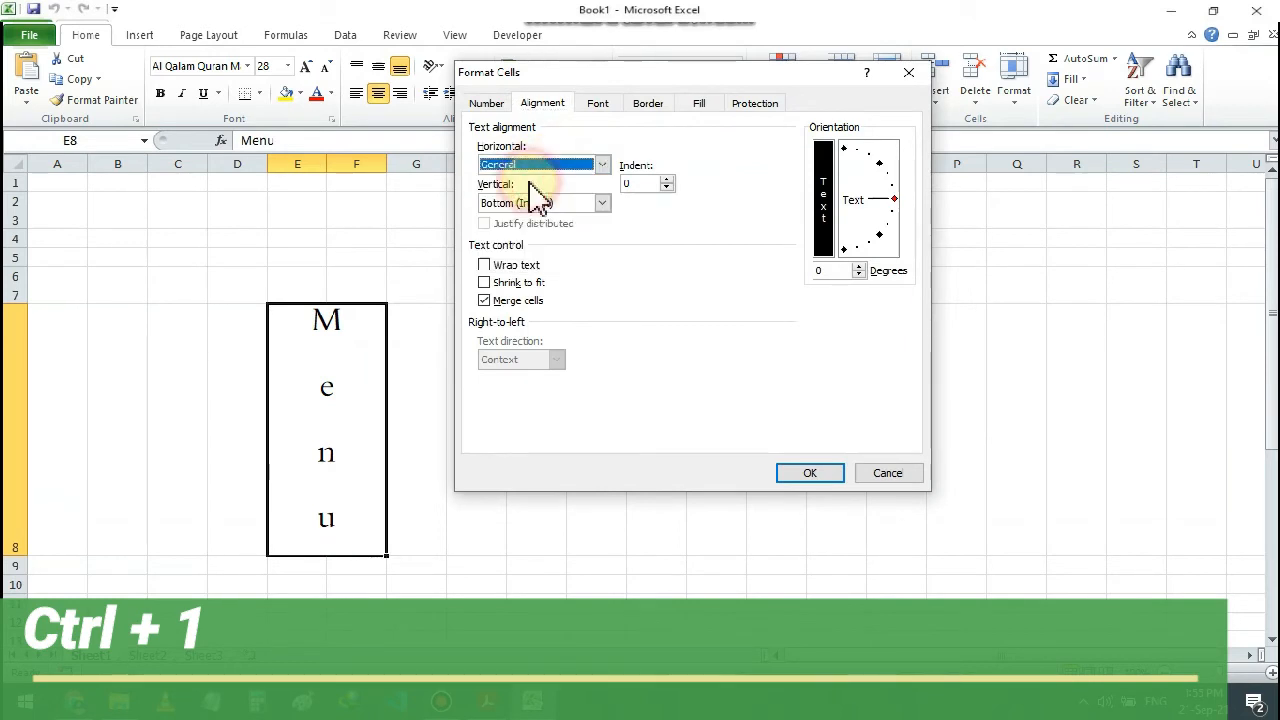
{"action": "left_click", "coordinate": [808, 473]}
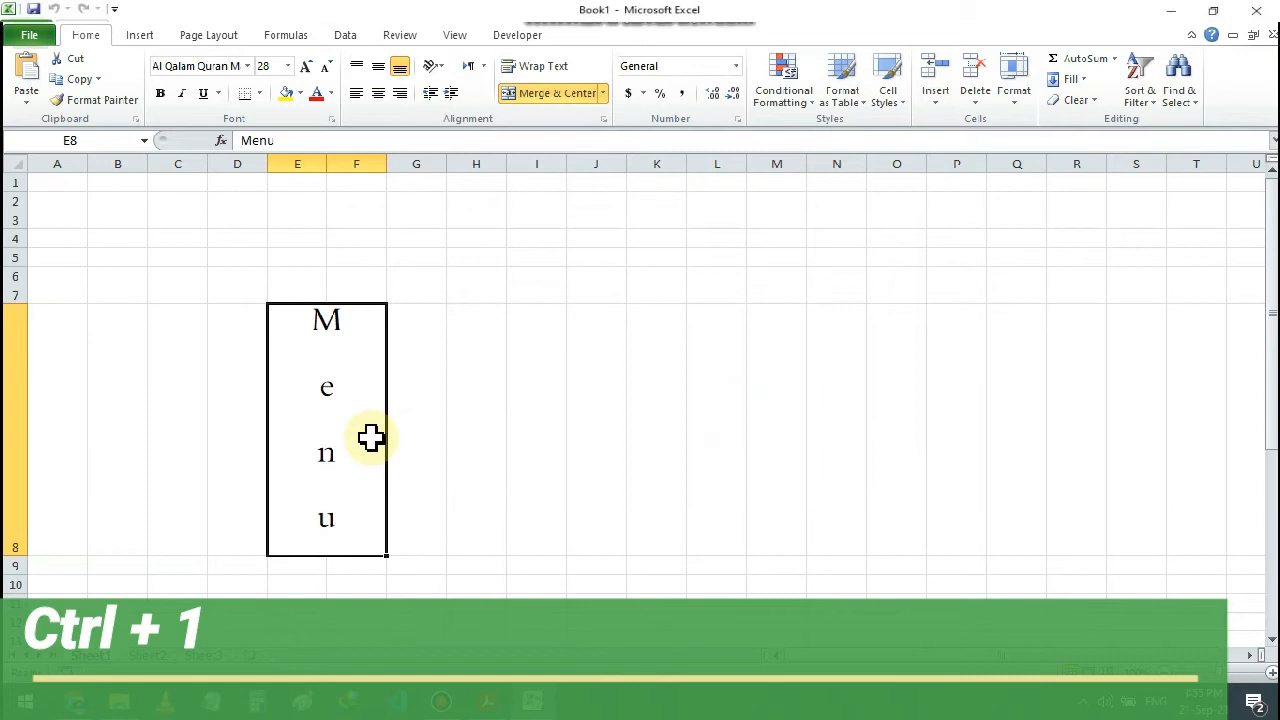
Step: Adjust the height of row 8 and align the stacked Menu text to the top of its merged cell
{"action": "left_click_drag", "start_coordinate": [12, 553], "coordinate": [14, 492]}
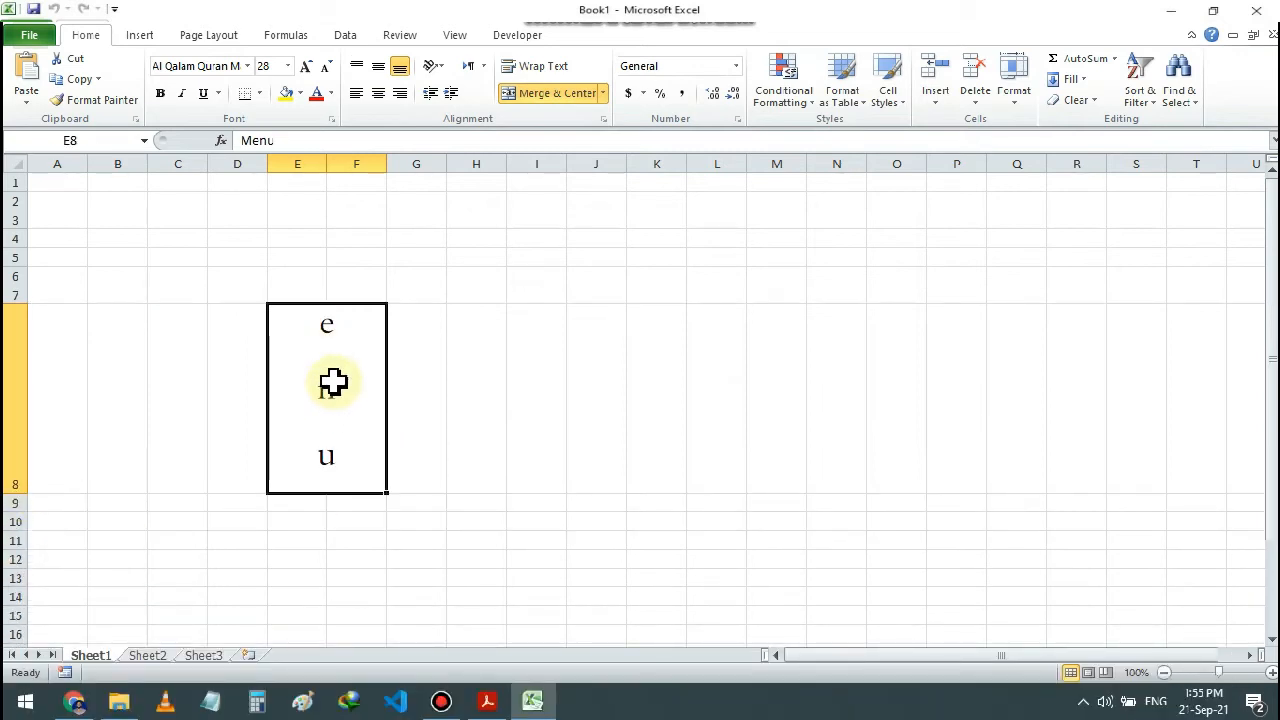
{"action": "left_click", "coordinate": [379, 68]}
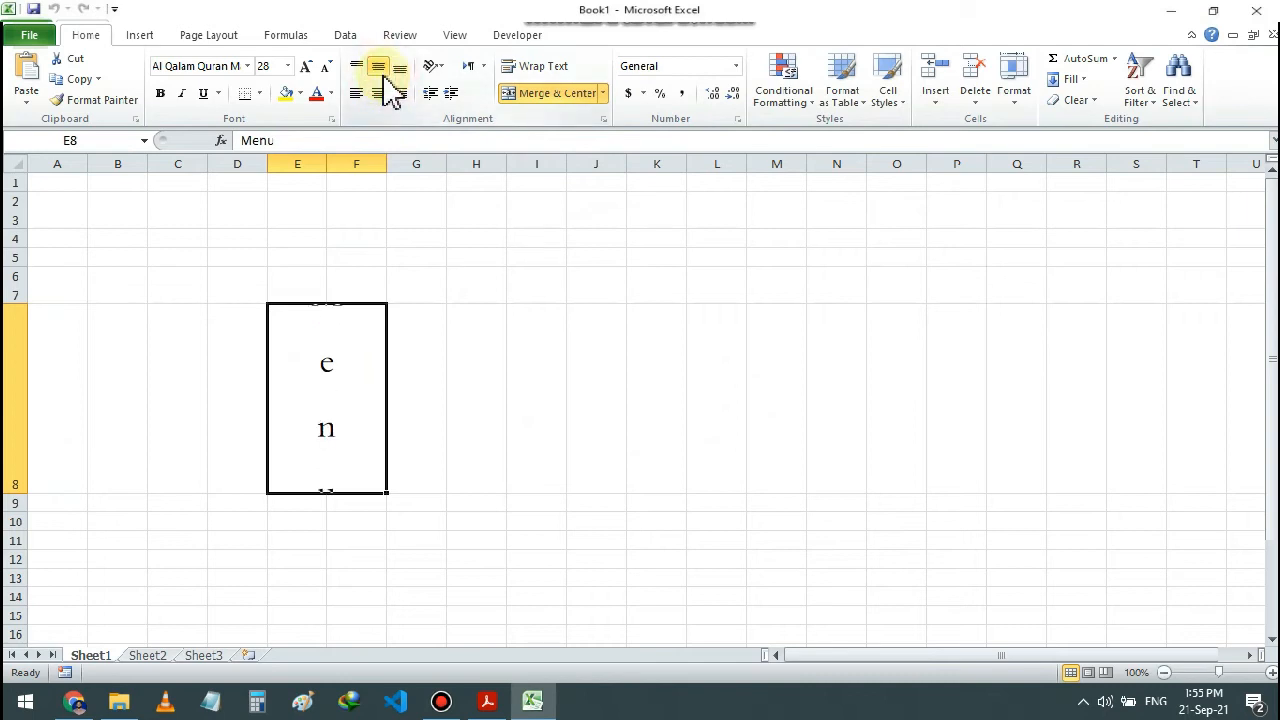
{"action": "left_click", "coordinate": [379, 67]}
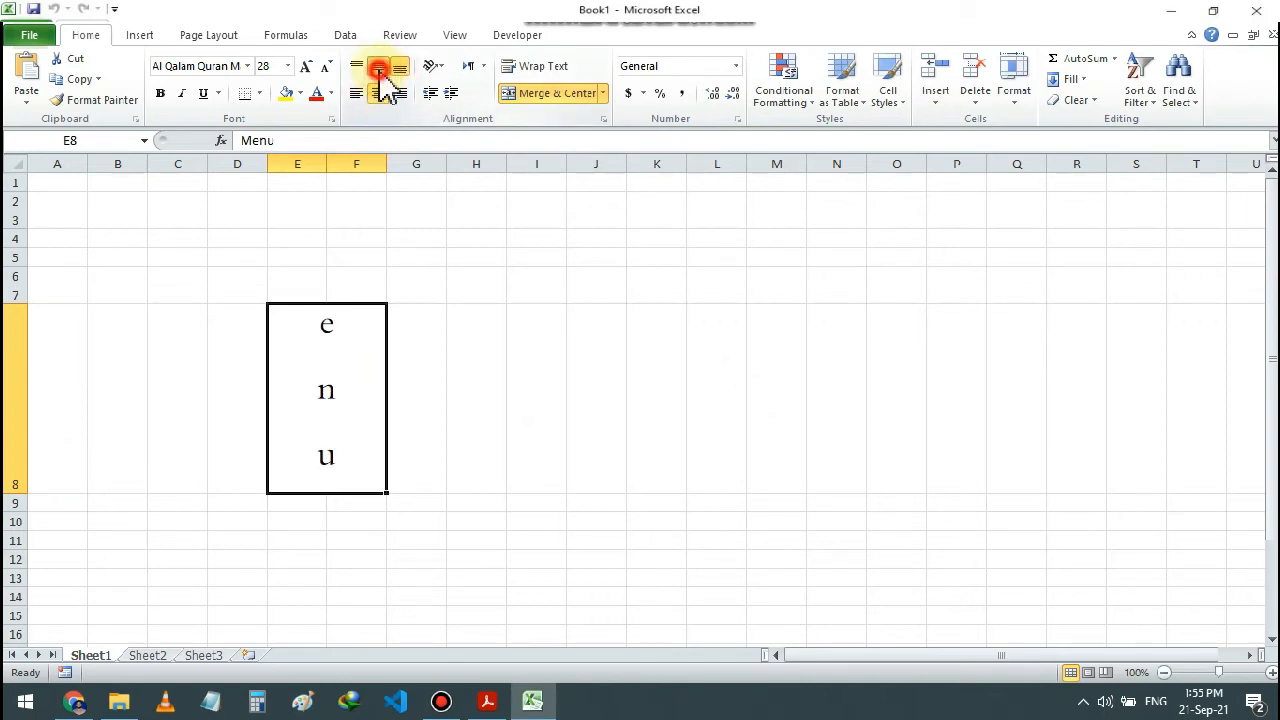
{"action": "left_click", "coordinate": [359, 67]}
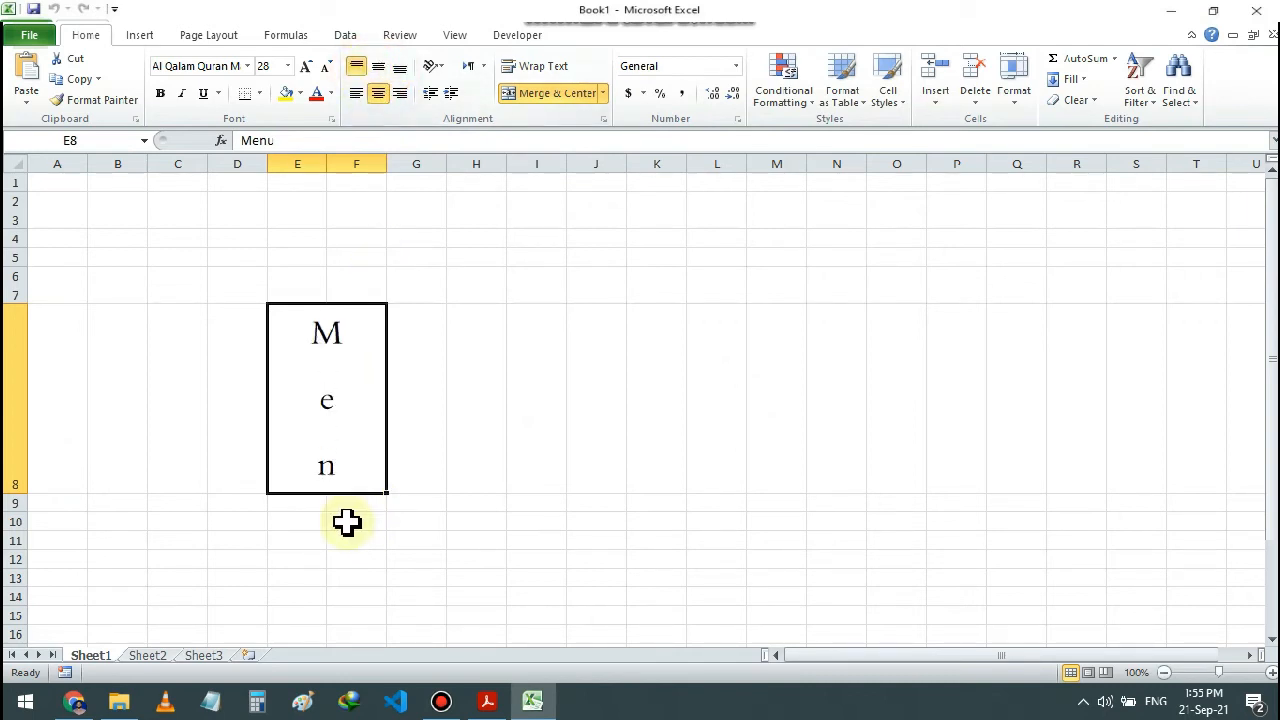
{"action": "left_click_drag", "start_coordinate": [19, 492], "coordinate": [18, 530]}
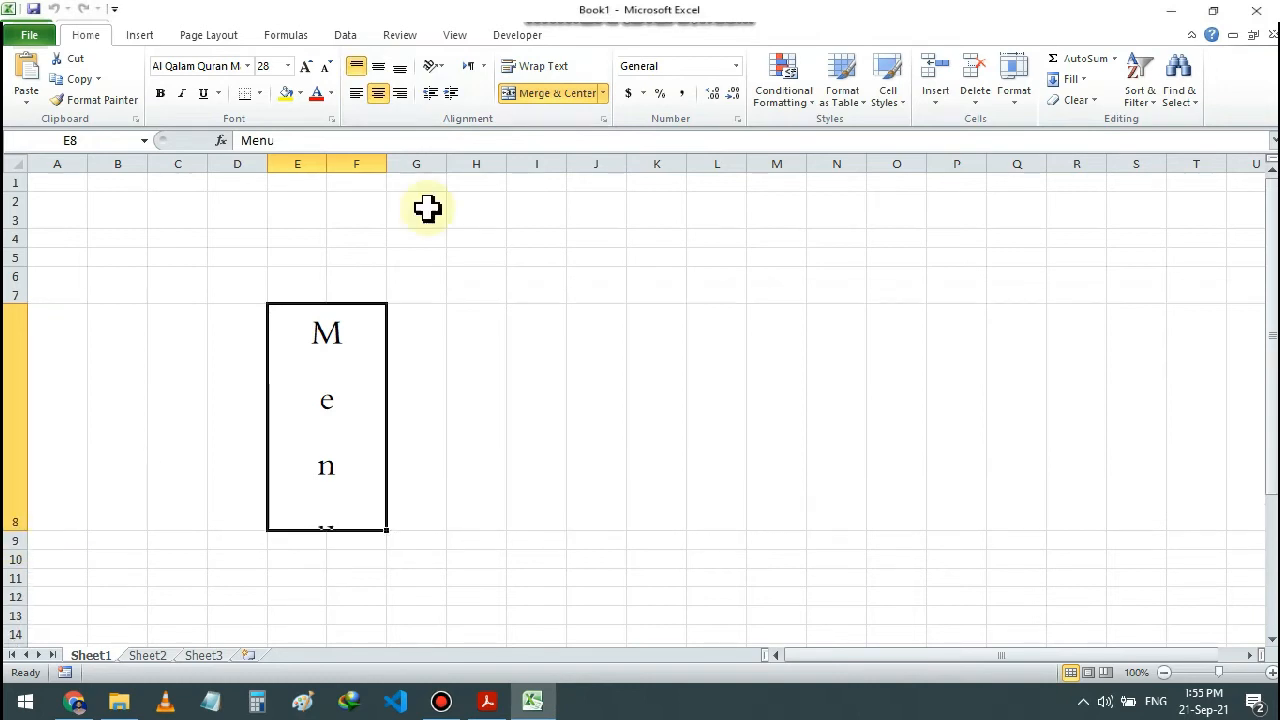
Step: Unmerge the Menu cell back into separate cells E8 and F8
{"action": "left_click", "coordinate": [545, 100]}
{"action": "left_click", "coordinate": [412, 417]}
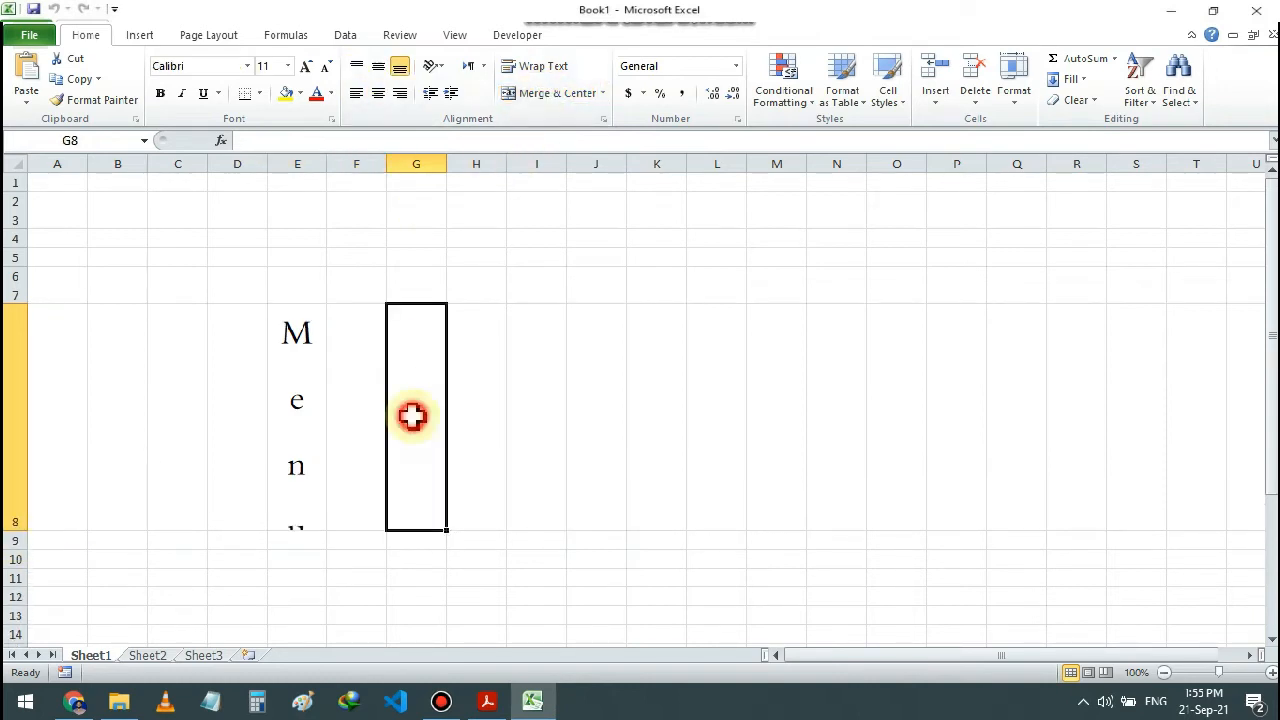
{"action": "left_click", "coordinate": [305, 390]}
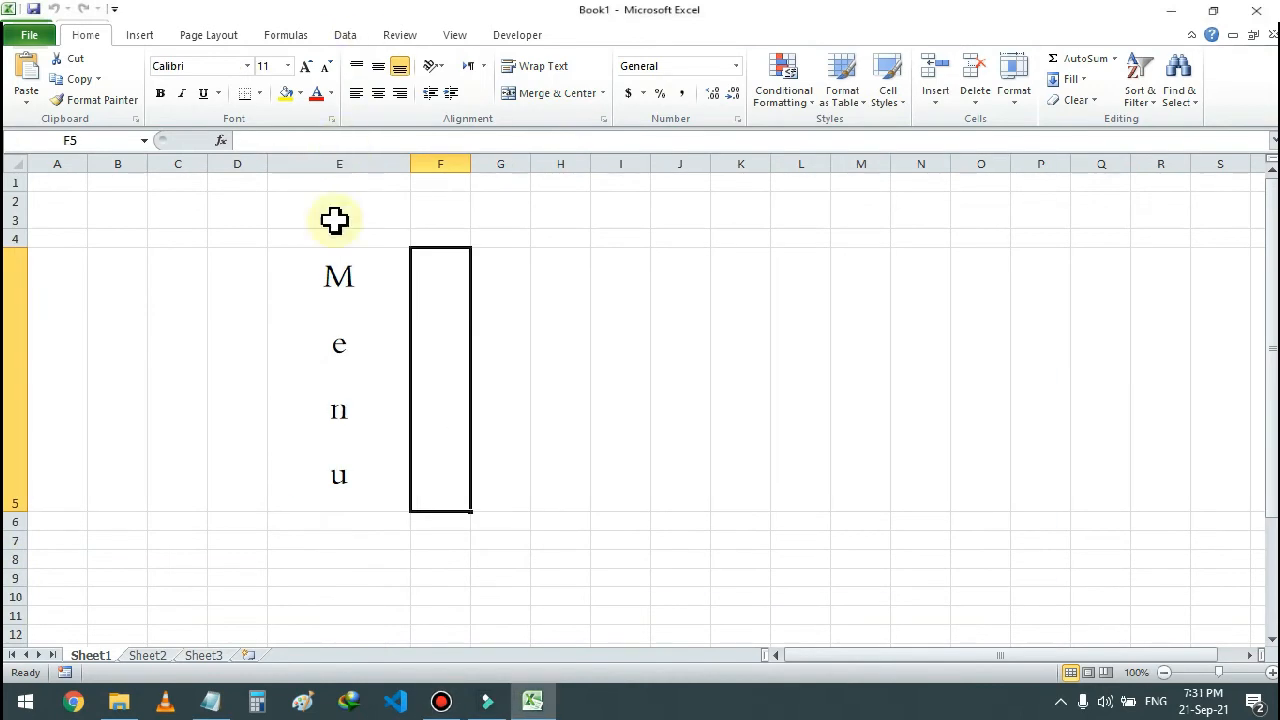
Step: Enter the label Date in cell E6, directly below the yellow Menu heading
{"action": "left_click", "coordinate": [321, 300]}
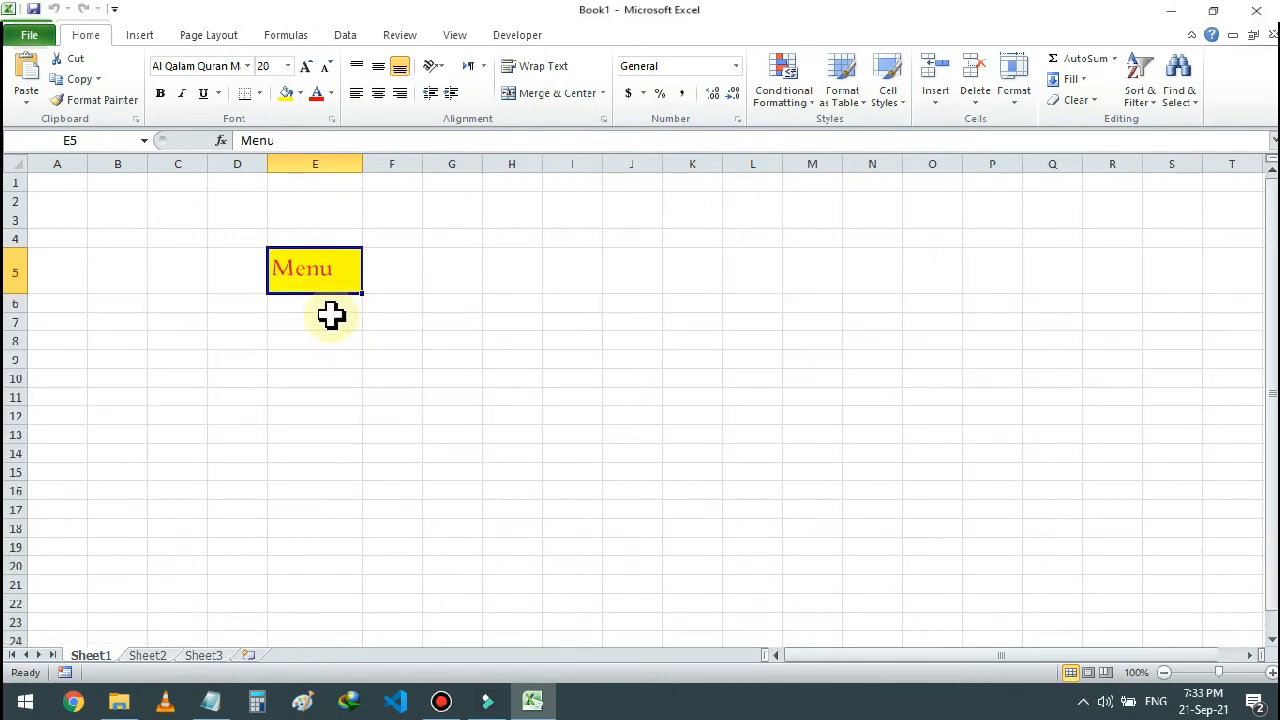
{"action": "left_click", "coordinate": [333, 304]}
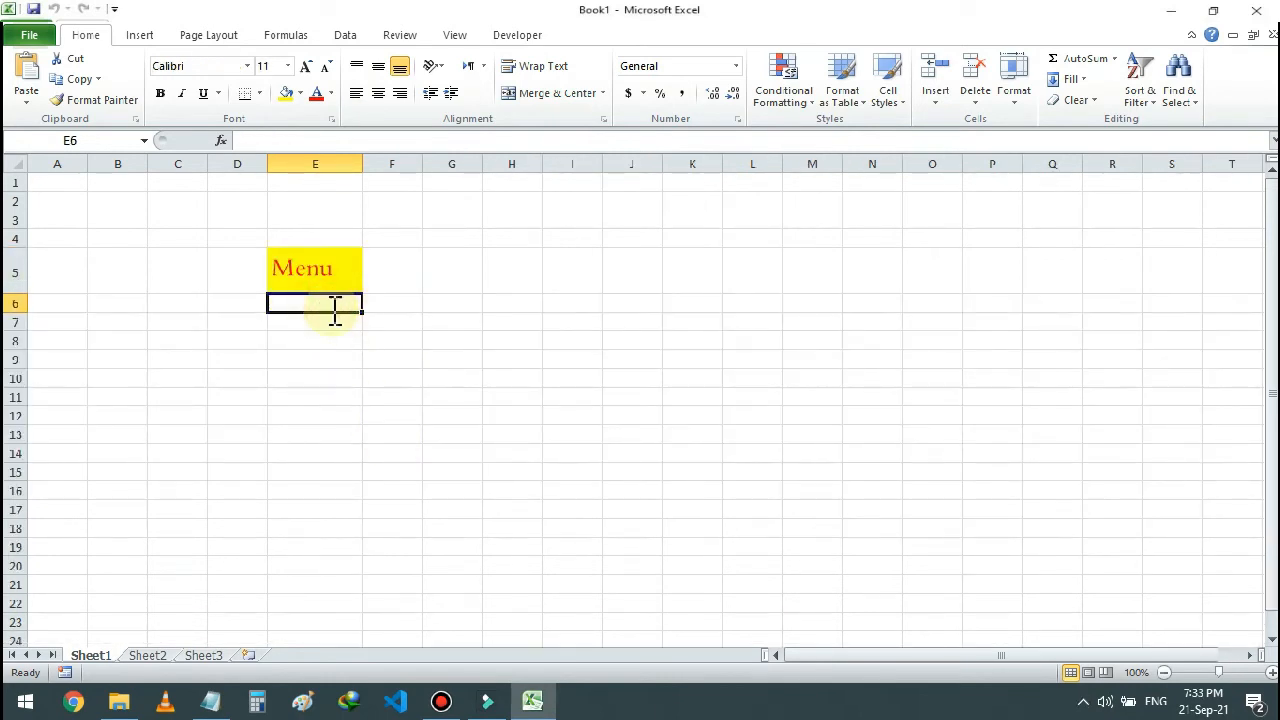
{"action": "type", "text": "Date"}
{"action": "key", "text": "Tab"}
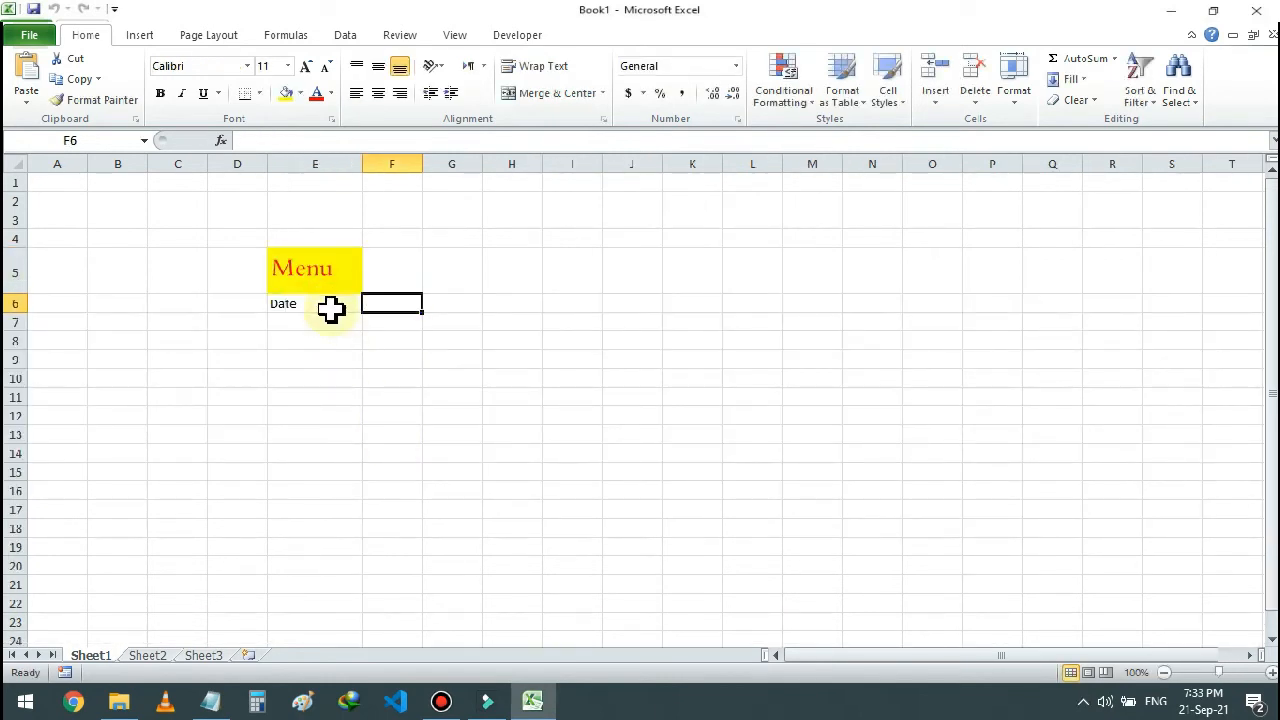
Step: Move the selection one screen down, to the first column of that row, and back to cell A1
{"action": "key", "text": "Page_Down"}
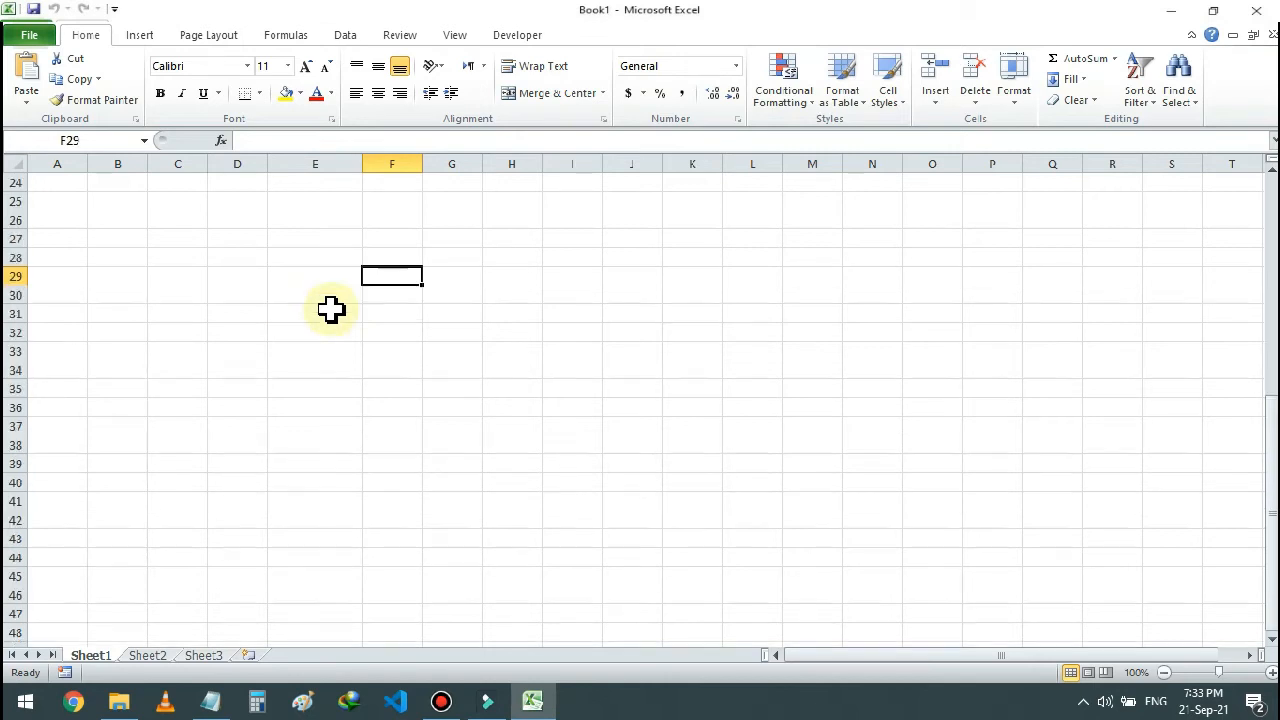
{"action": "key", "text": "Home"}
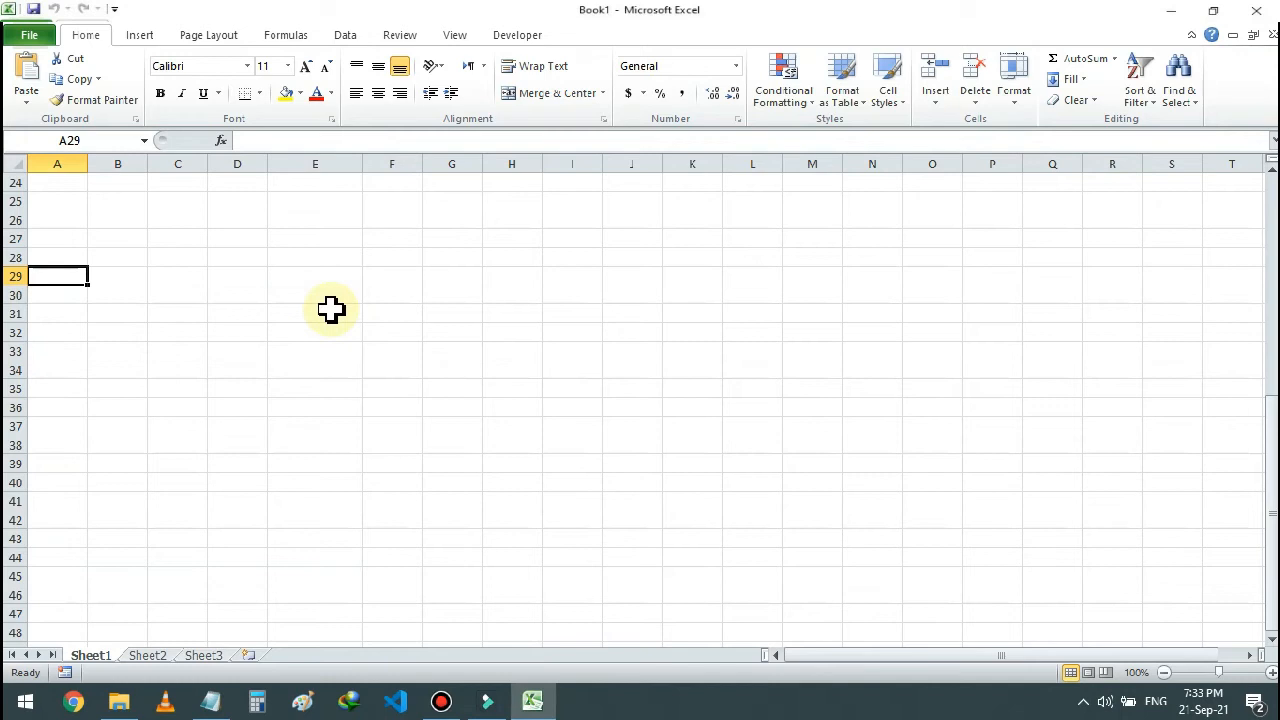
{"action": "key", "text": "ctrl+Home"}
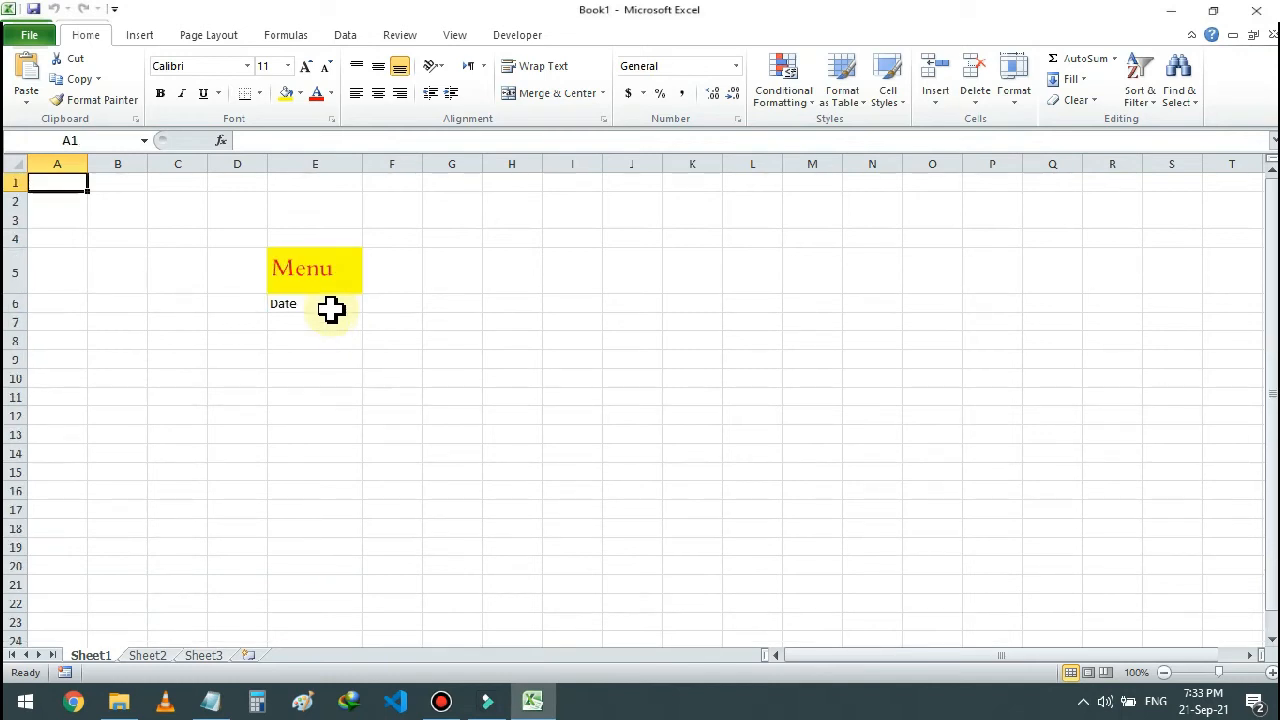
Step: Enter the date 20-09-21 in cell F6 beside the Date label, and select each of the two cells to check them
{"action": "left_click", "coordinate": [405, 298]}
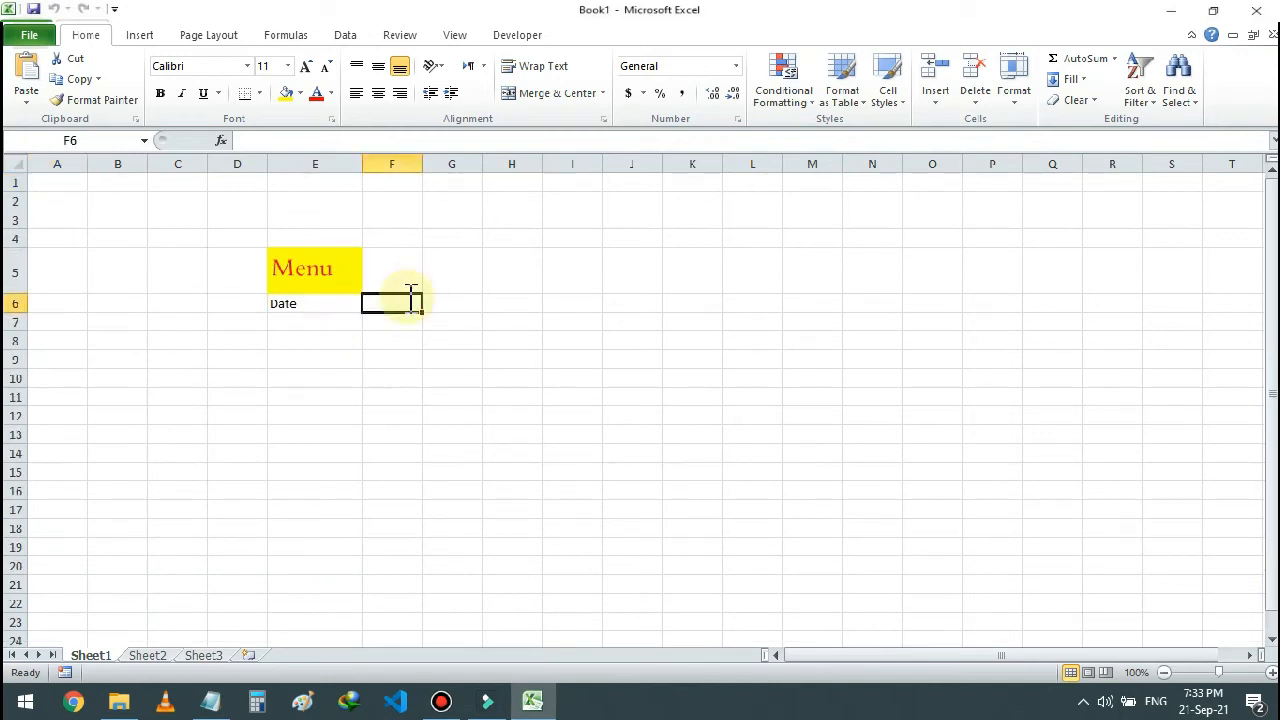
{"action": "type", "text": "20-09-2"}
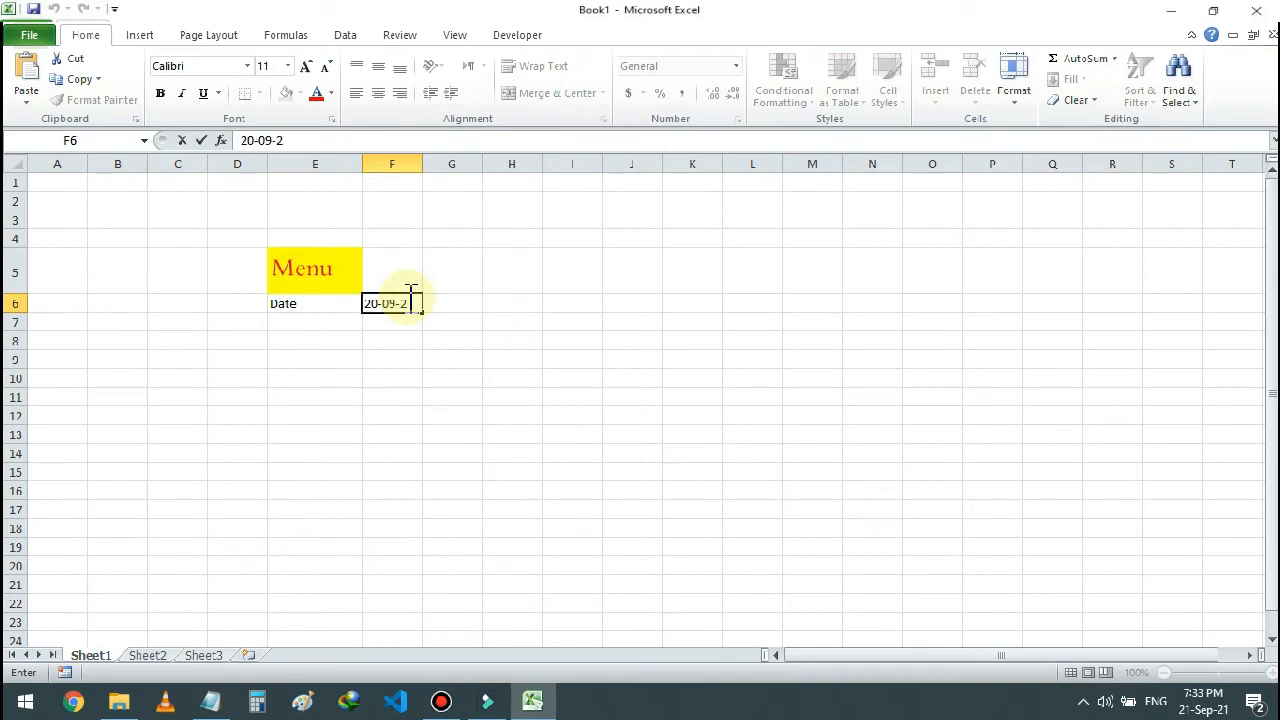
{"action": "type", "text": "1"}
{"action": "key", "text": "Tab"}
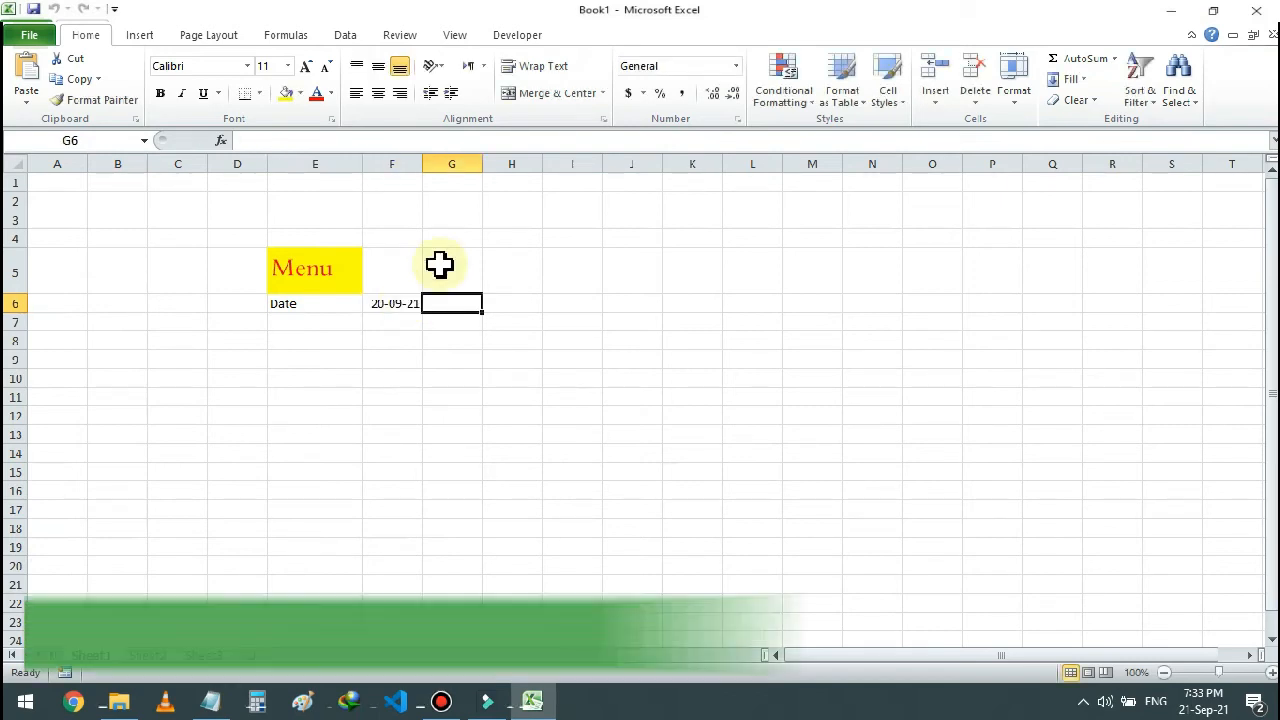
{"action": "left_click", "coordinate": [405, 305]}
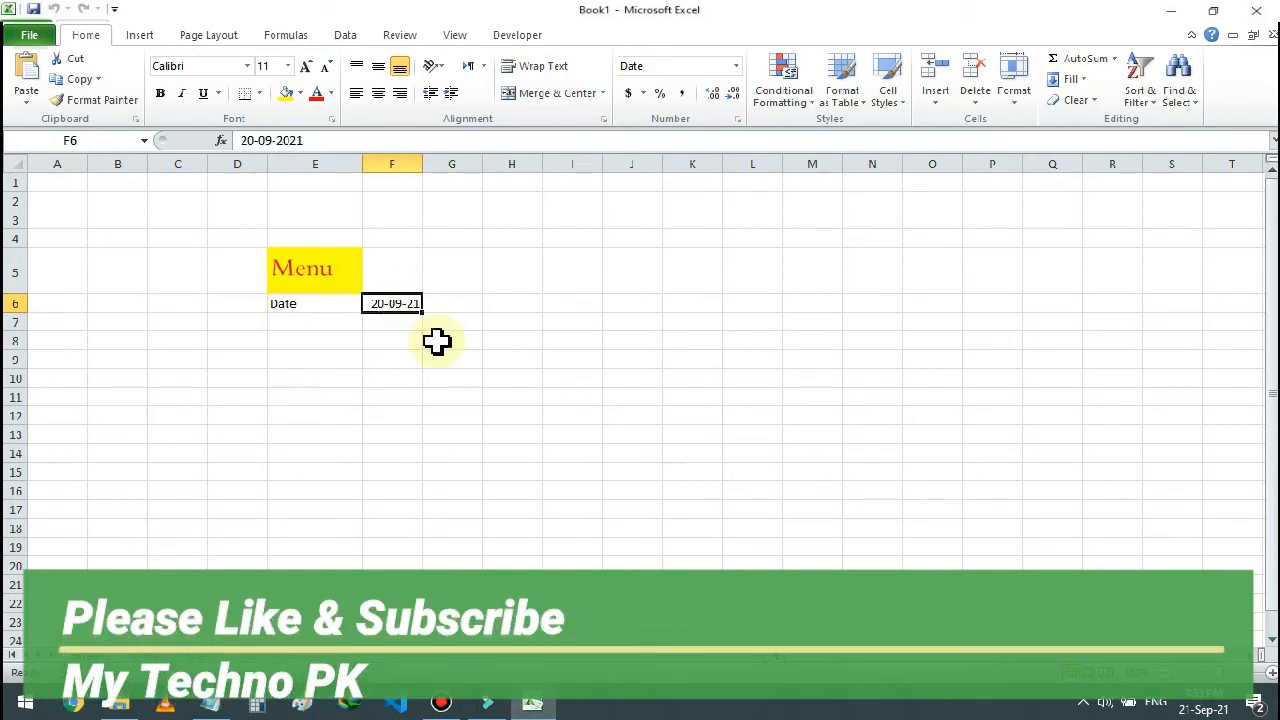
{"action": "left_click", "coordinate": [338, 303]}
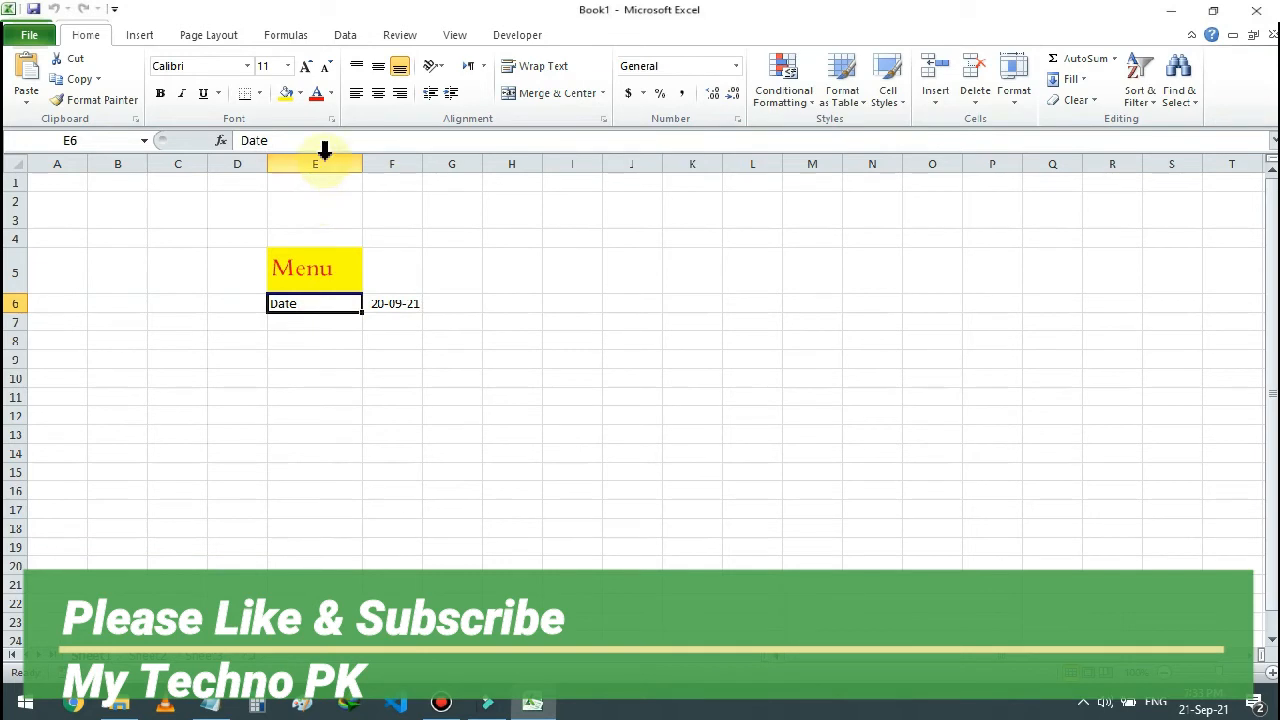
Step: Enlarge the Date label in cell E6 to font size 18
{"action": "left_click", "coordinate": [305, 65]}
{"action": "left_click", "coordinate": [305, 65]}
{"action": "left_click", "coordinate": [305, 65]}
{"action": "left_click", "coordinate": [305, 65]}
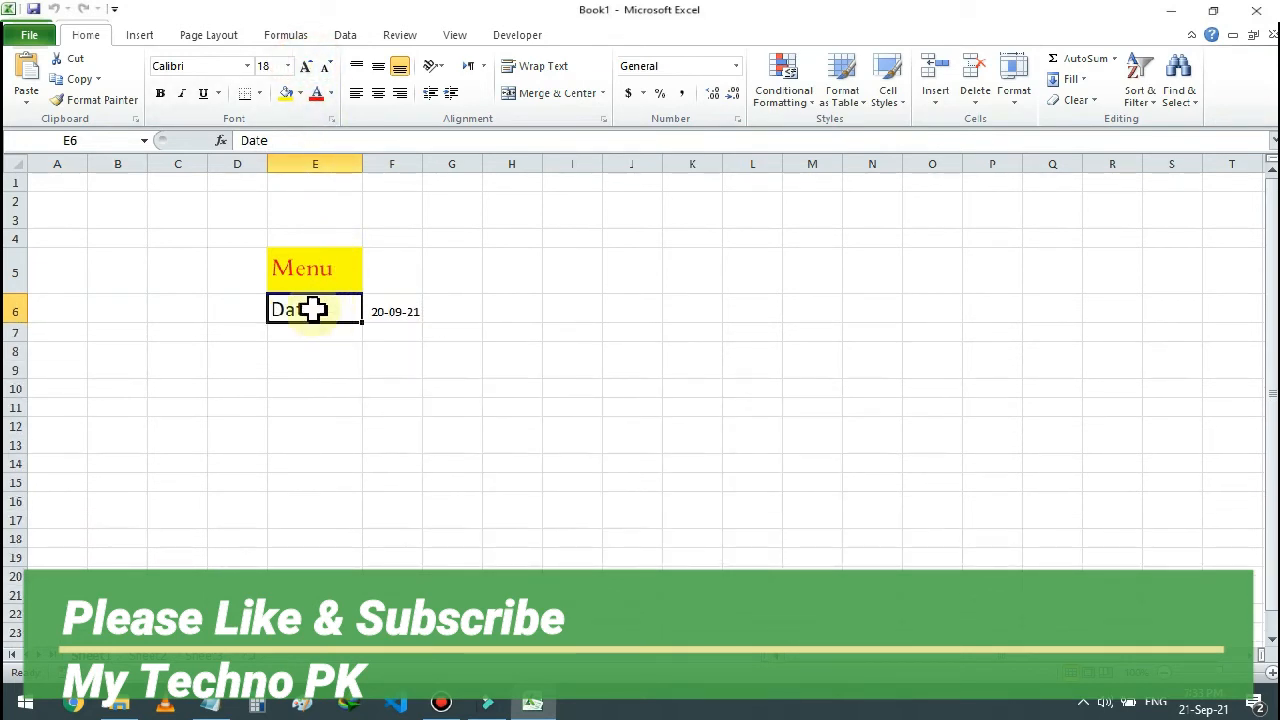
Step: Copy the Date label's formatting onto the date in cell F6 with Format Painter and widen column F to fit it
{"action": "left_click", "coordinate": [112, 99]}
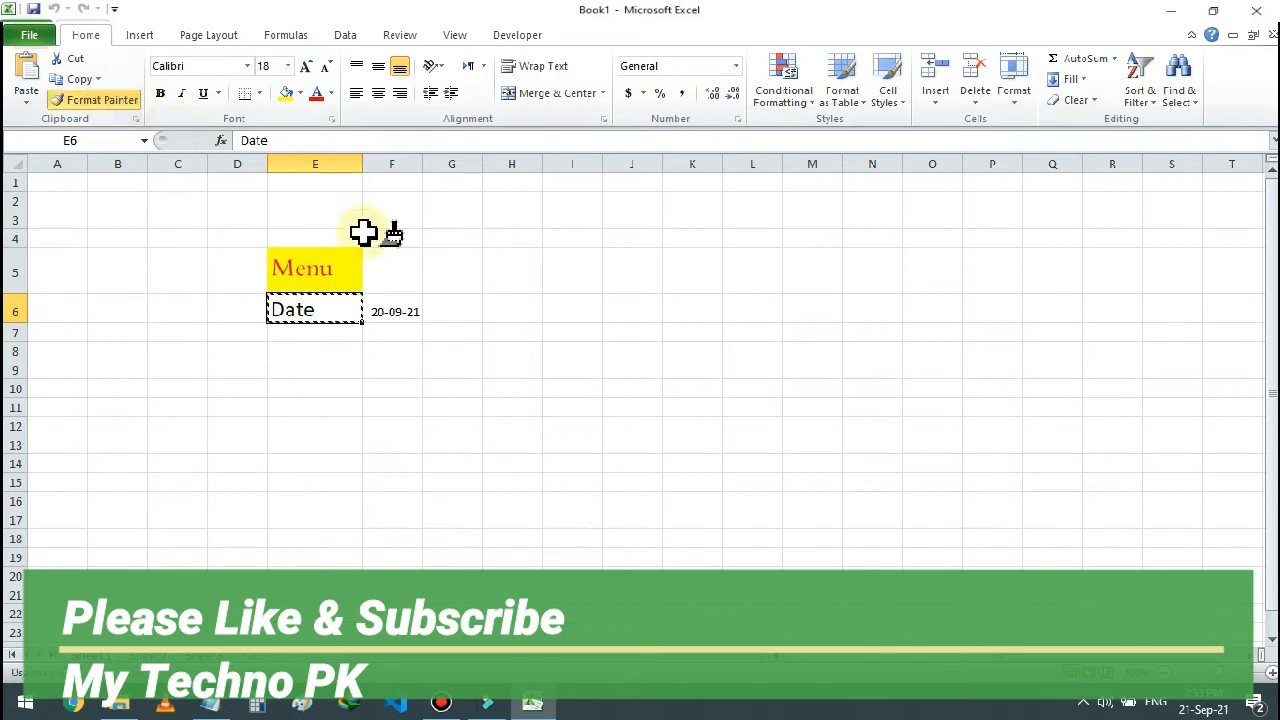
{"action": "left_click", "coordinate": [391, 308]}
{"action": "left_click_drag", "start_coordinate": [428, 162], "coordinate": [439, 164]}
{"action": "left_click", "coordinate": [352, 309]}
Step: Format cell F6 as a Date with the *14-03-01 type and English (U.S.) locale
{"action": "left_click", "coordinate": [380, 308]}
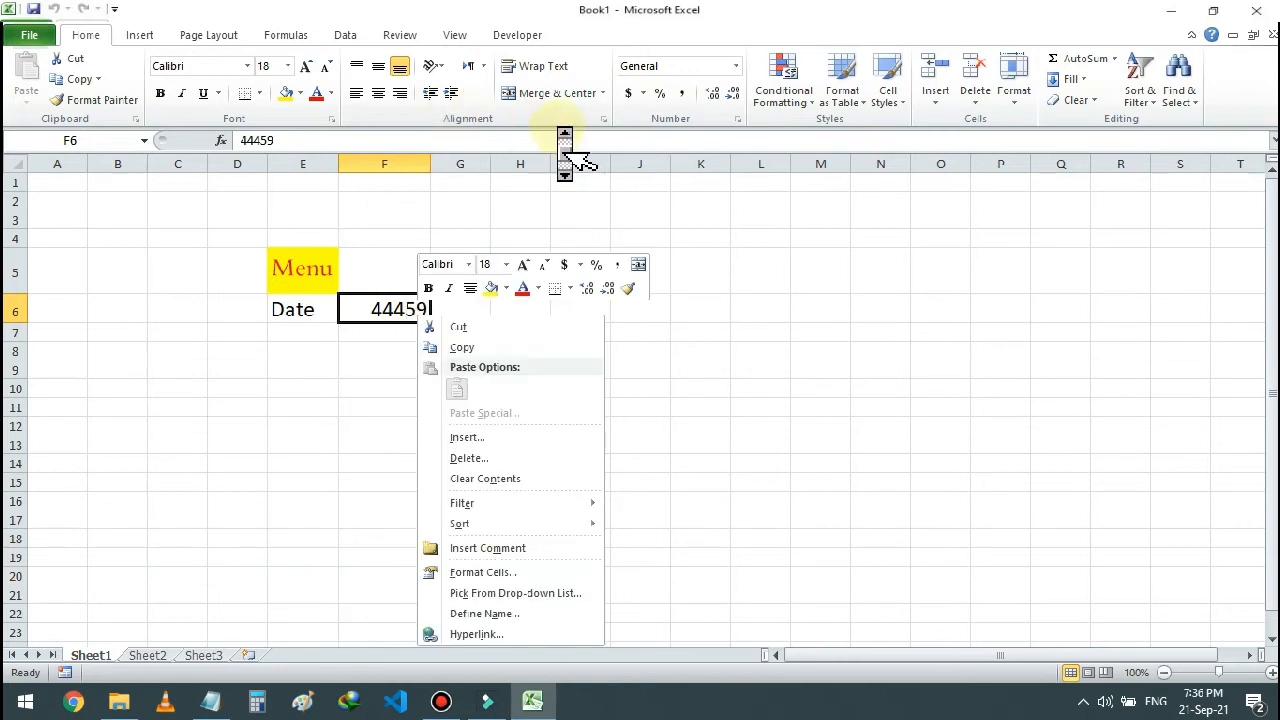
{"action": "key", "text": "f"}
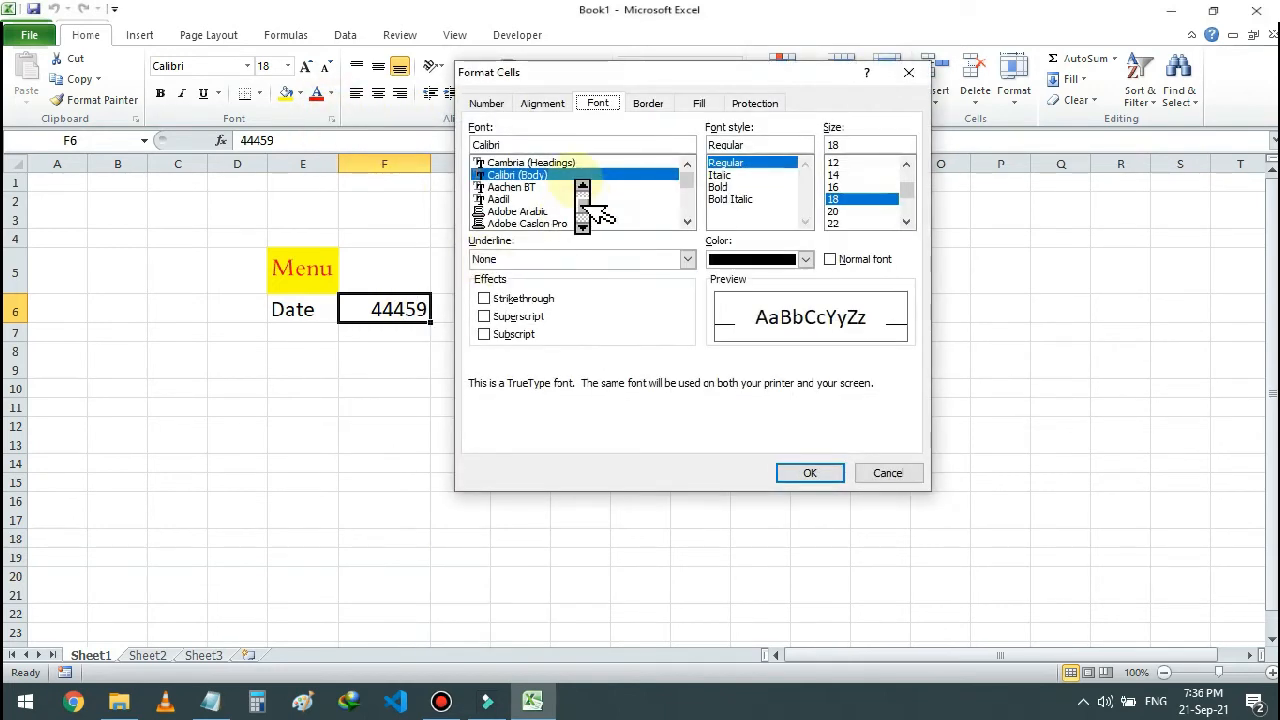
{"action": "left_click", "coordinate": [489, 103]}
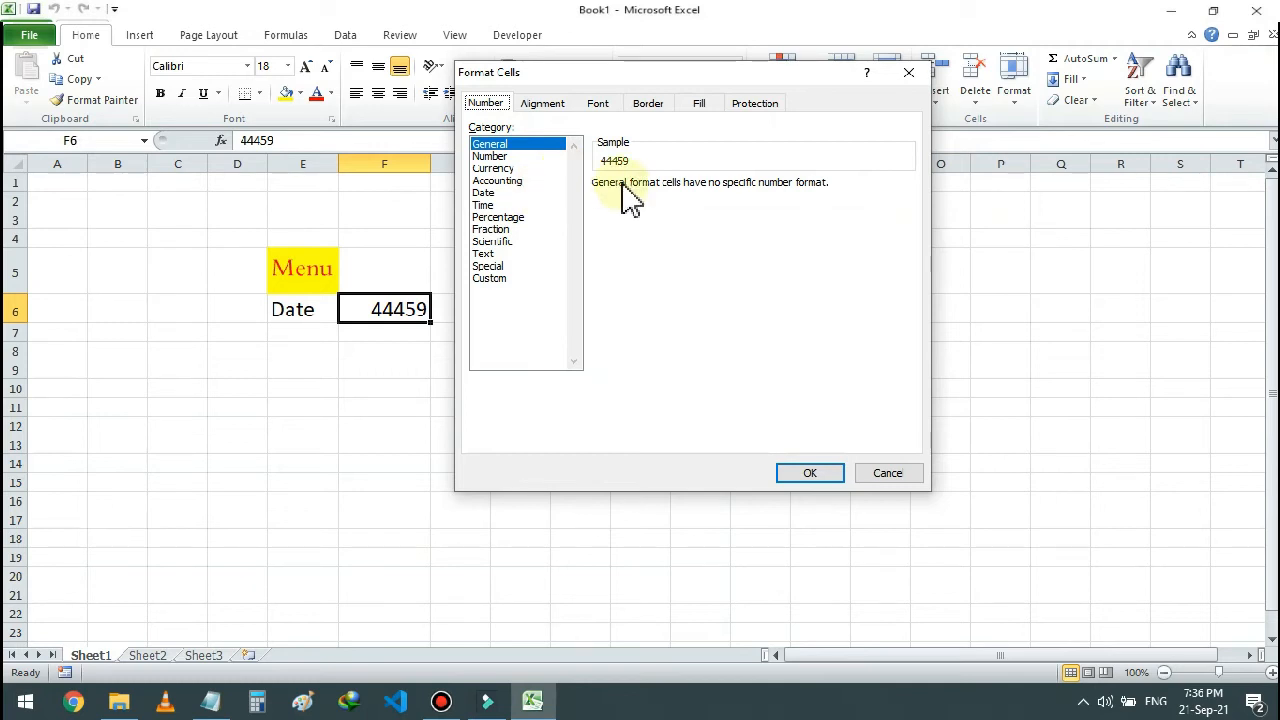
{"action": "left_click", "coordinate": [537, 193]}
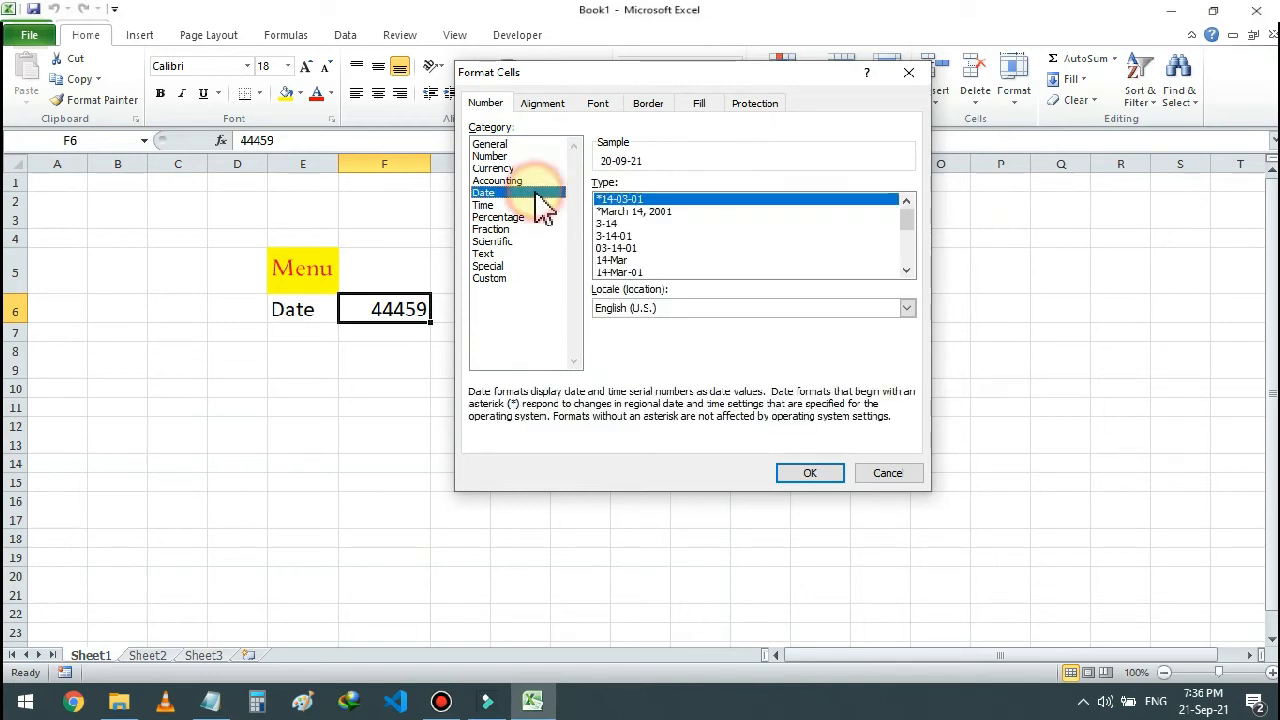
{"action": "left_click", "coordinate": [805, 475]}
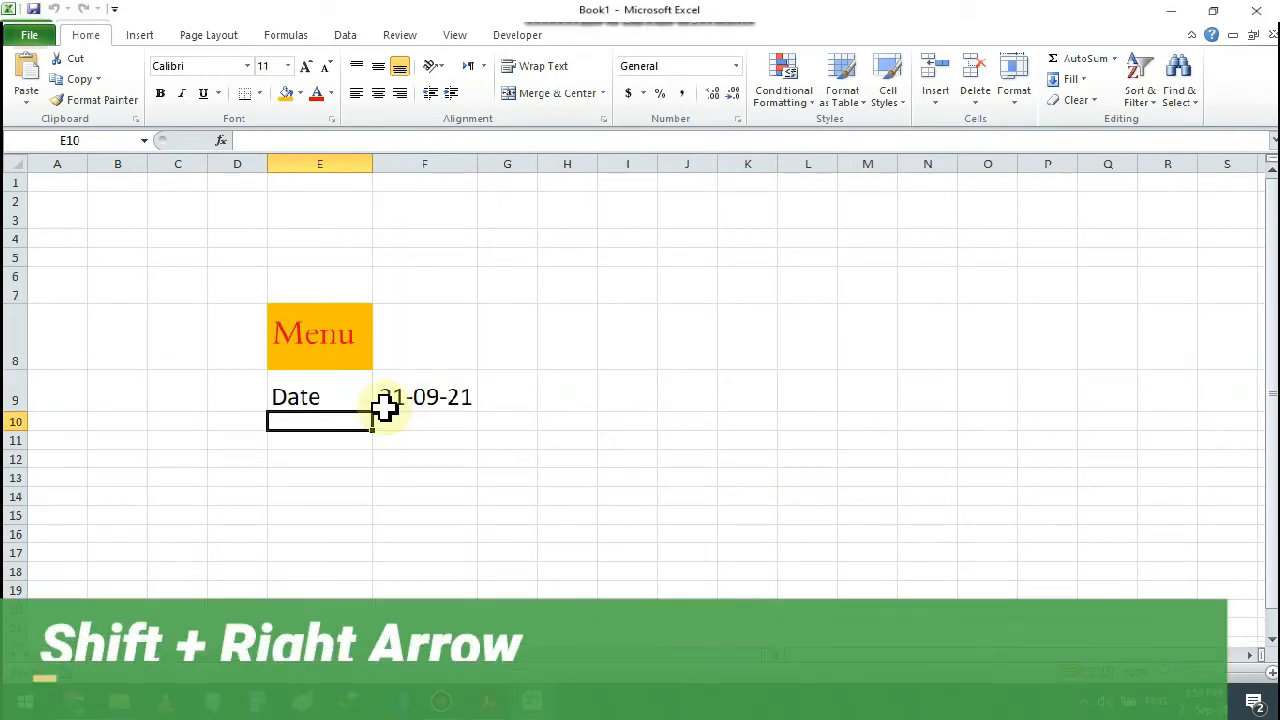
Step: Fill cells E10:F10 with the Date row above and replace the label in E10 with Time
{"action": "key", "text": "shift+Right"}
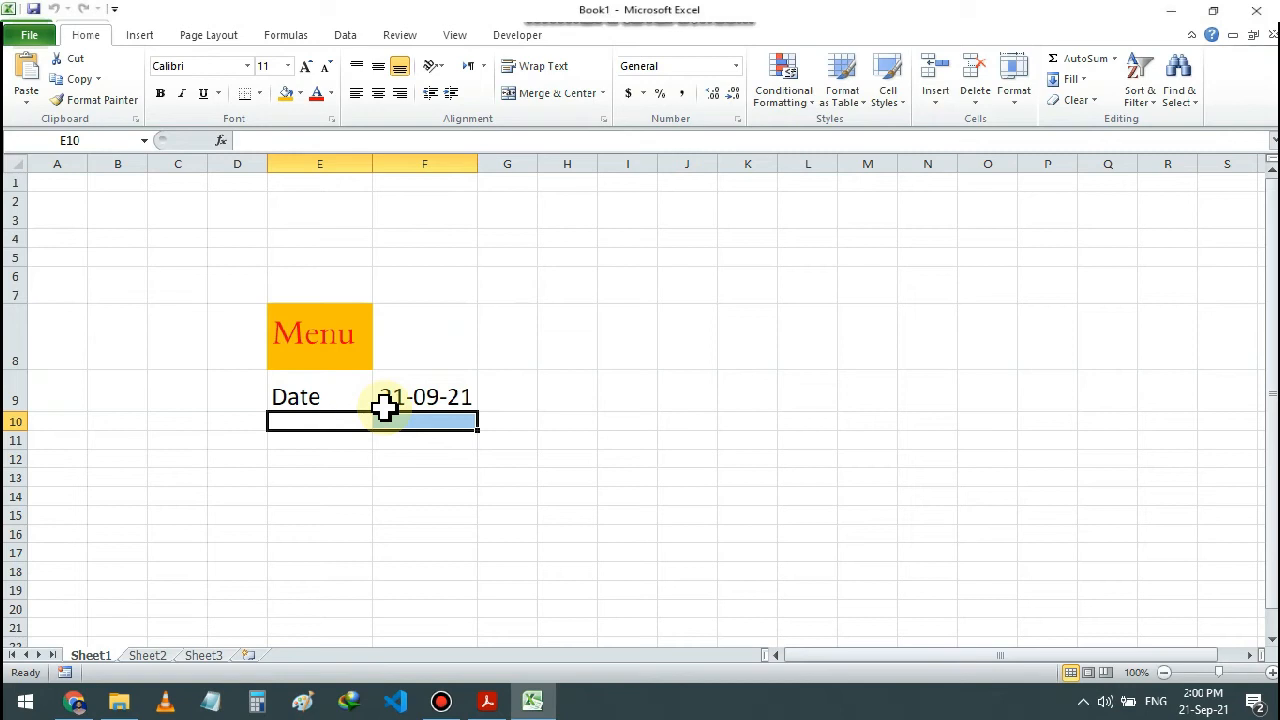
{"action": "key", "text": "ctrl+d"}
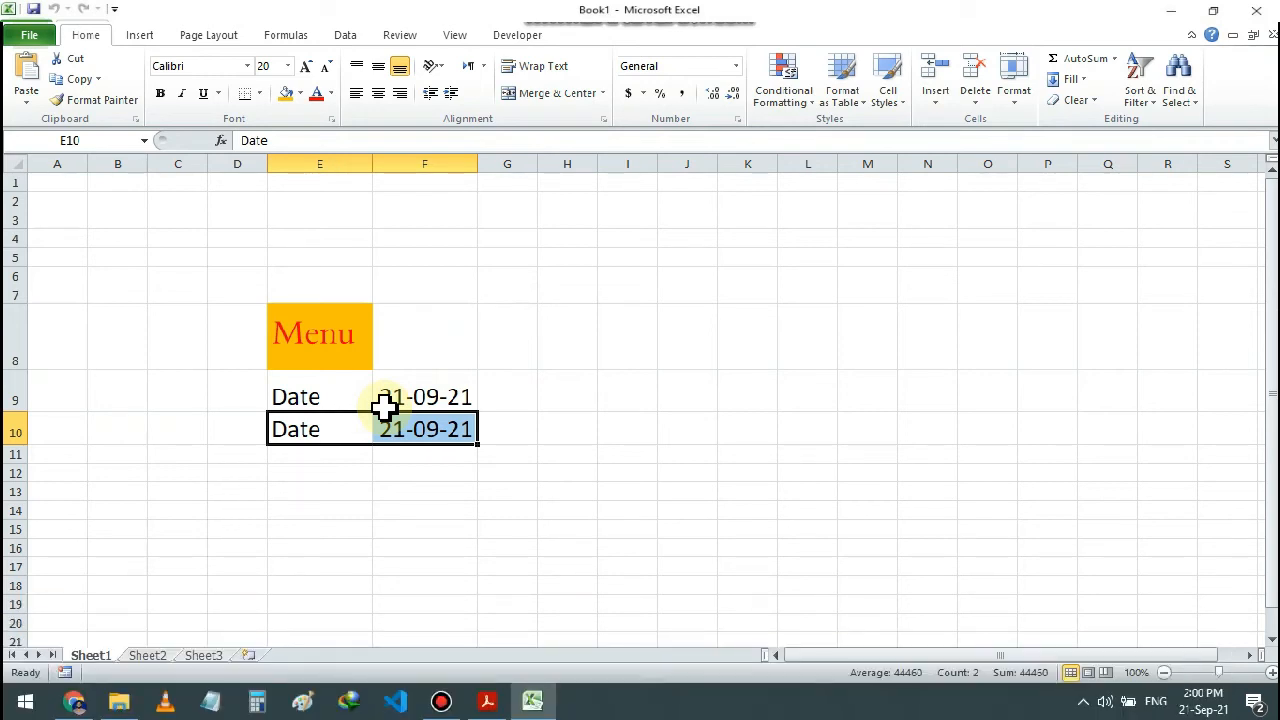
{"action": "left_click", "coordinate": [349, 432]}
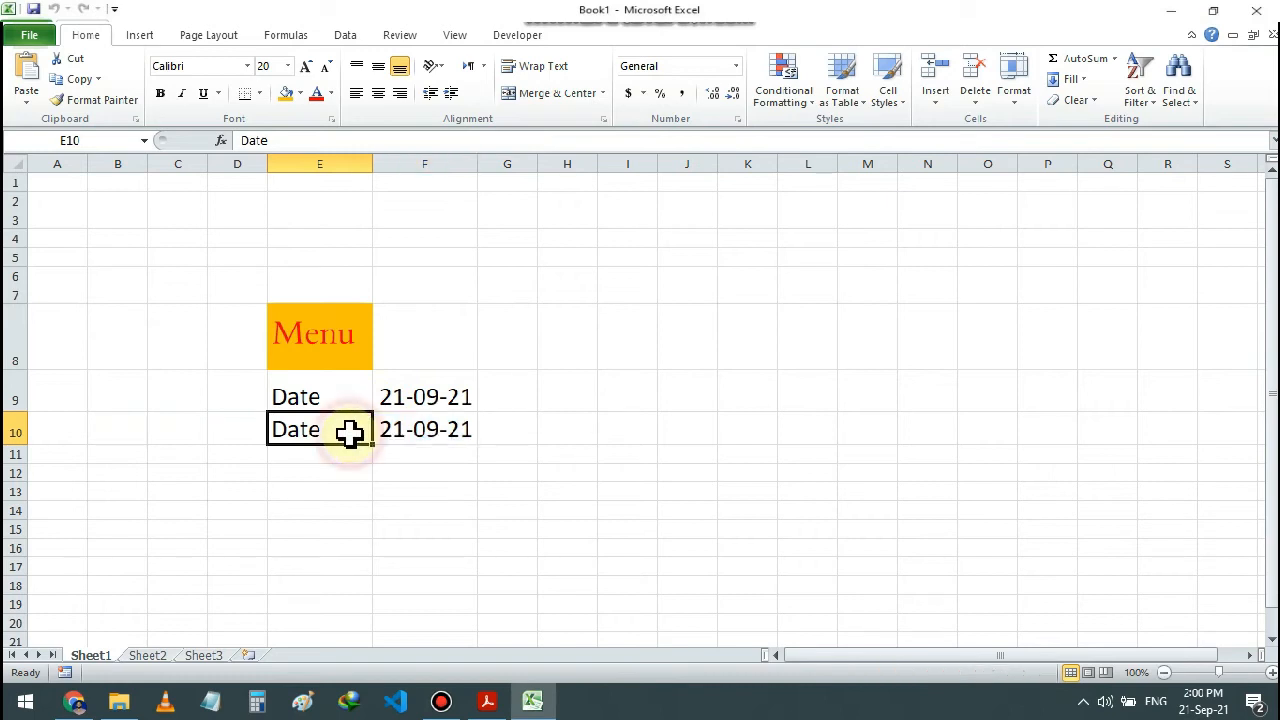
{"action": "type", "text": "Time"}
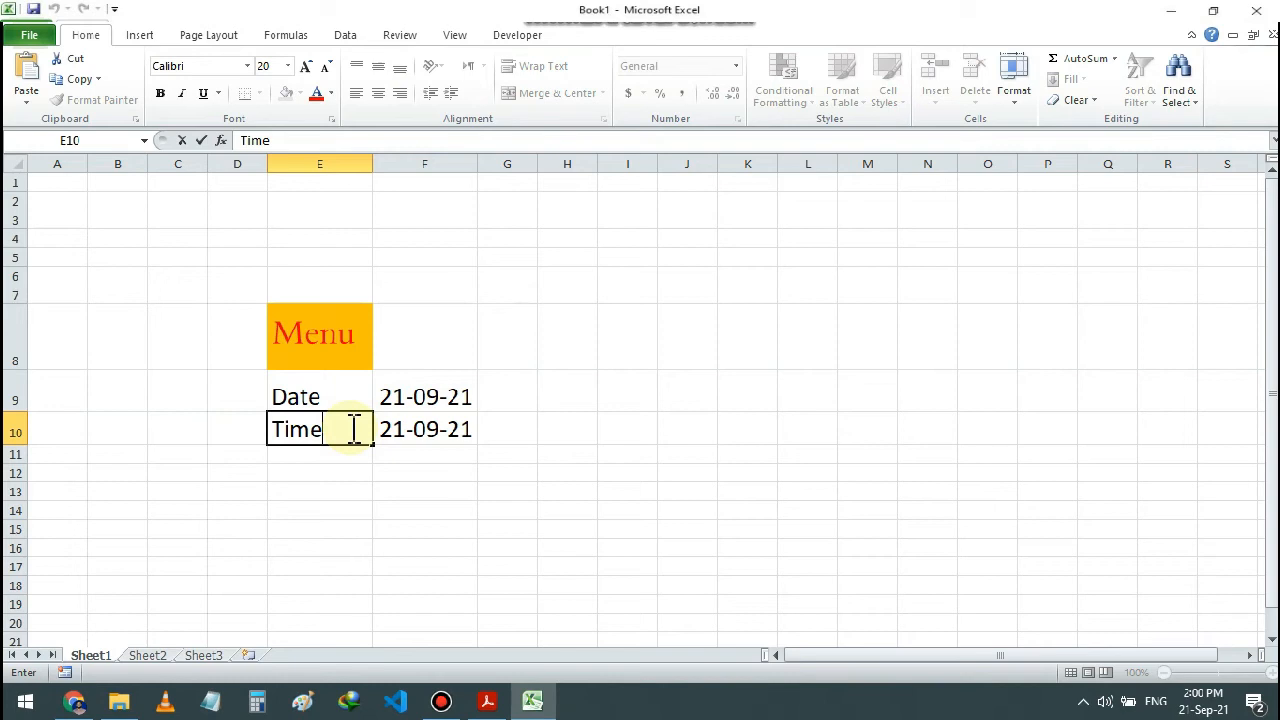
Step: Enter the time 02:01 in cell F10 beside the Time label and reselect that cell
{"action": "key", "text": "Tab"}
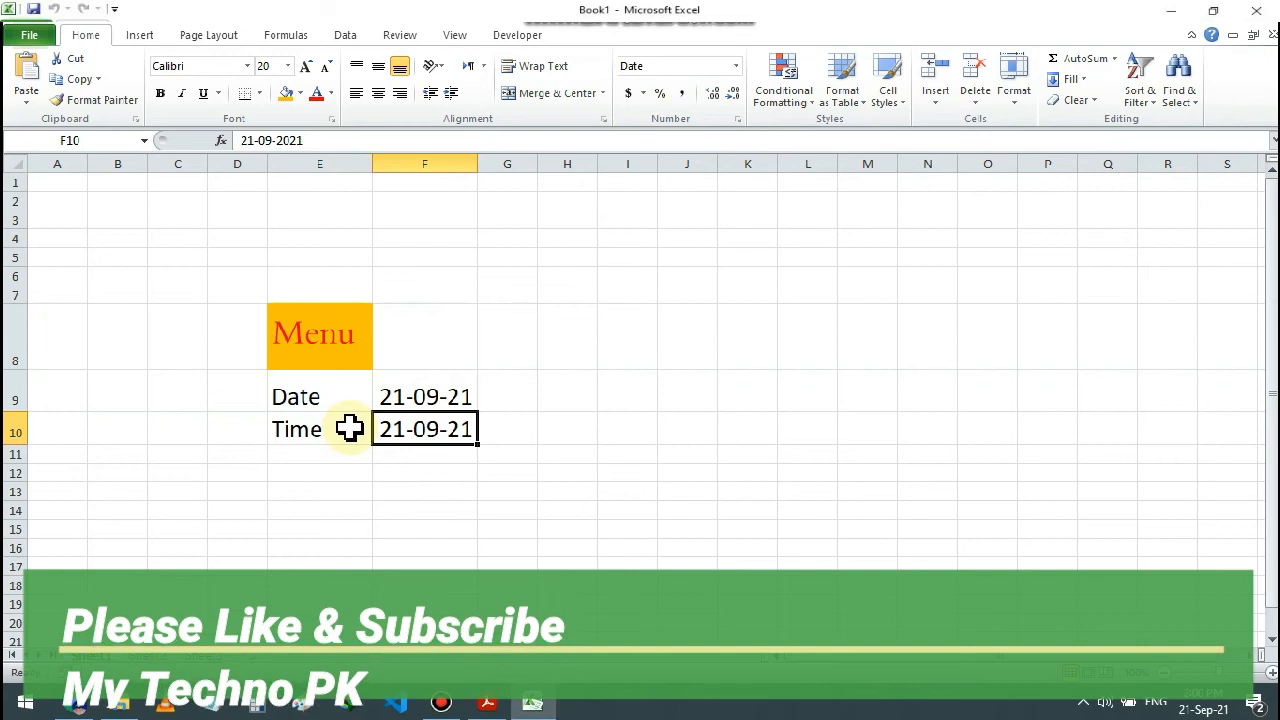
{"action": "type", "text": "0"}
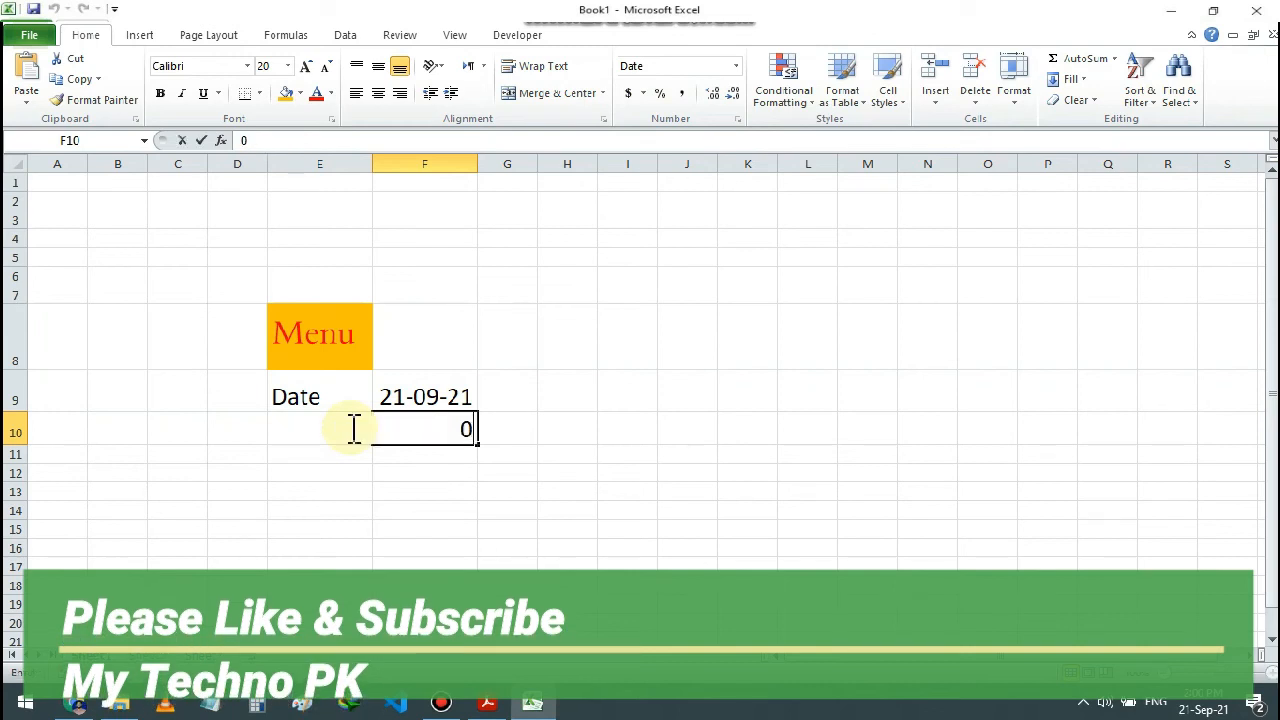
{"action": "type", "text": "2:0"}
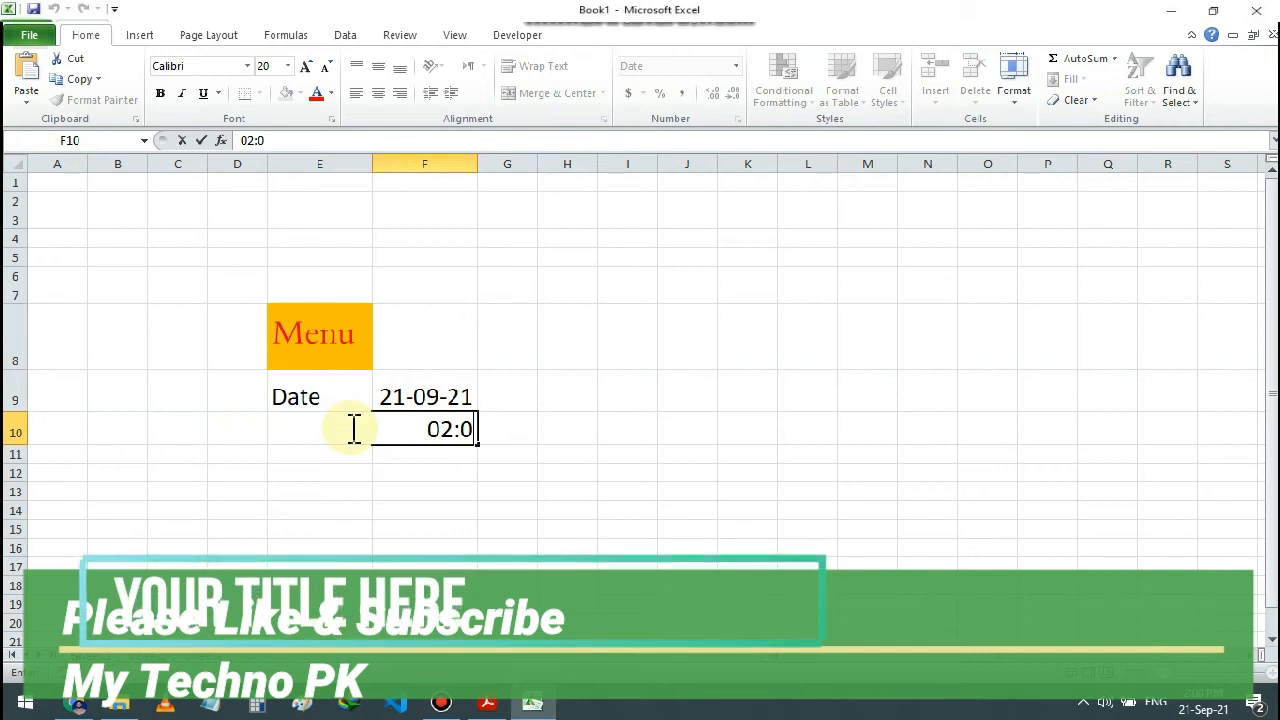
{"action": "type", "text": "1"}
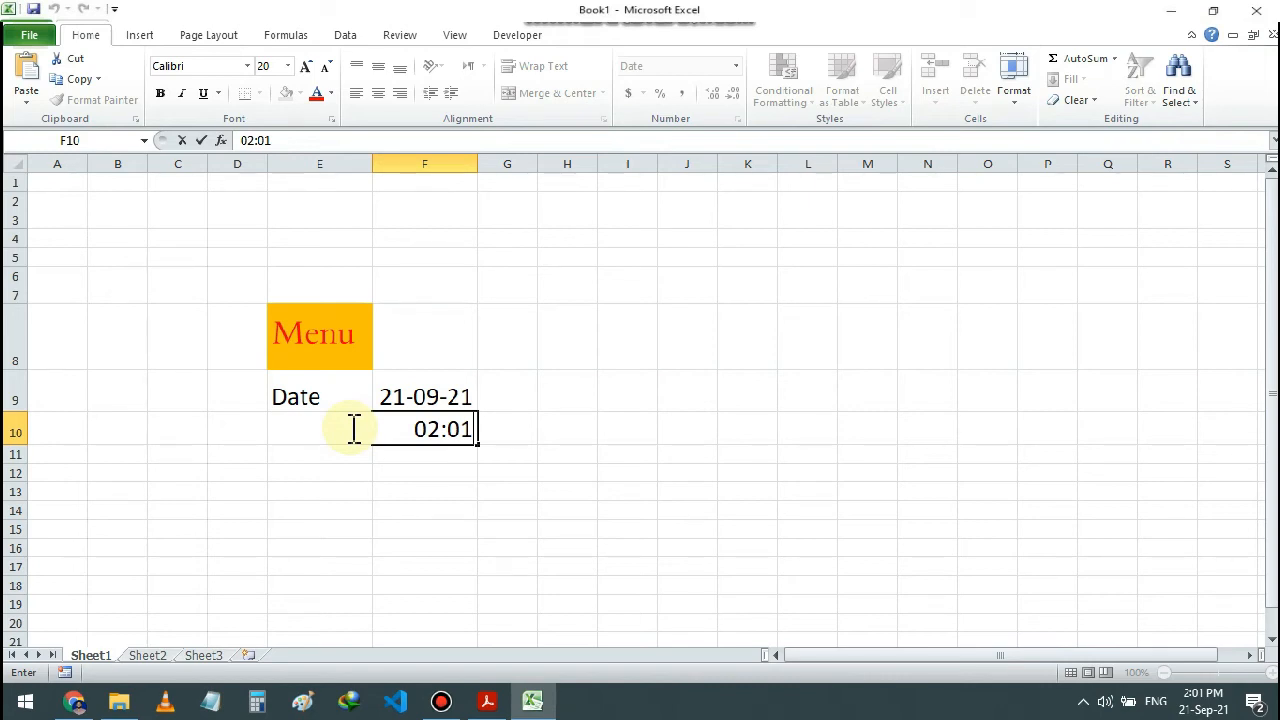
{"action": "key", "text": "Tab"}
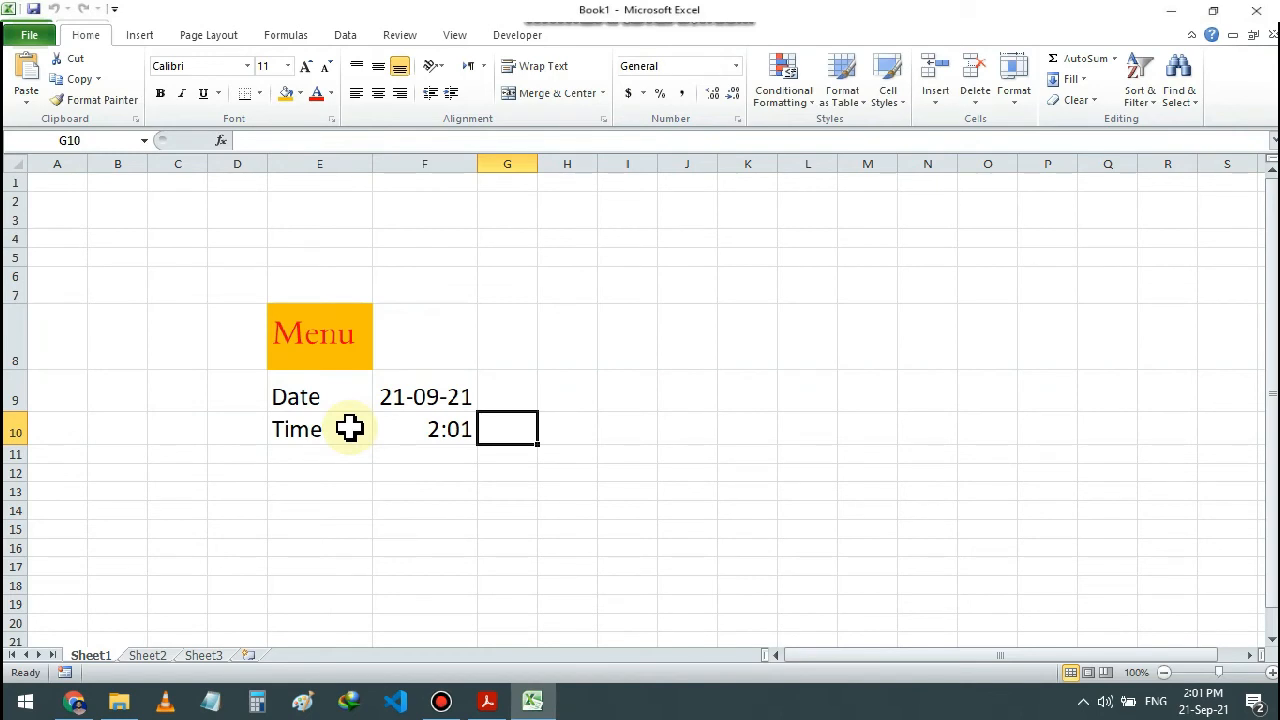
{"action": "key", "text": "Left"}
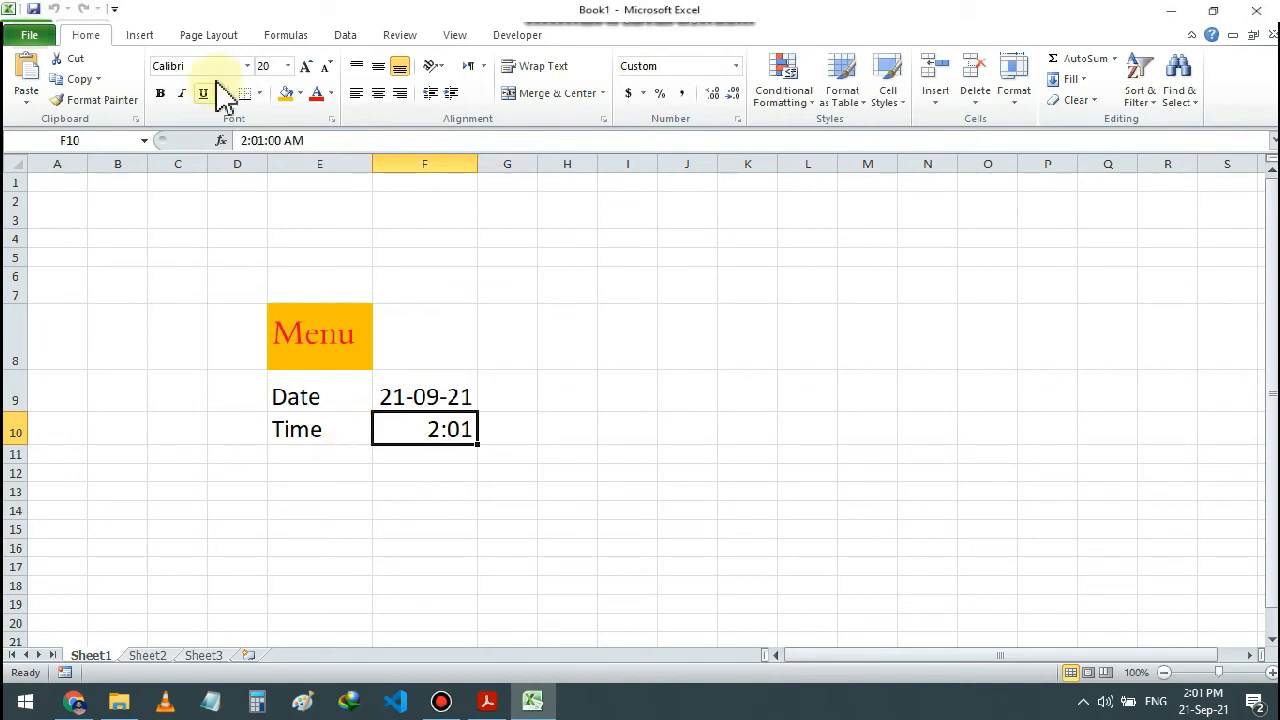
Step: Inspect the full time value stored in cell F10 without changing it
{"action": "left_click", "coordinate": [258, 140]}
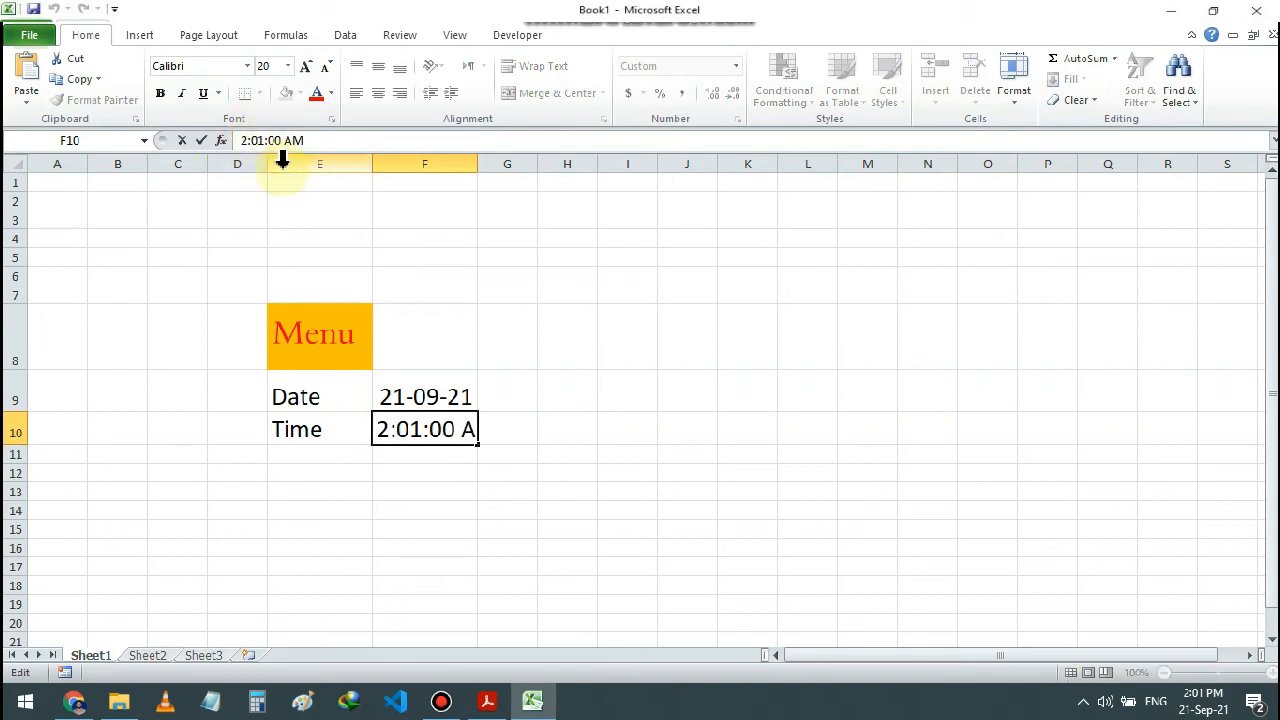
{"action": "left_click", "coordinate": [458, 432]}
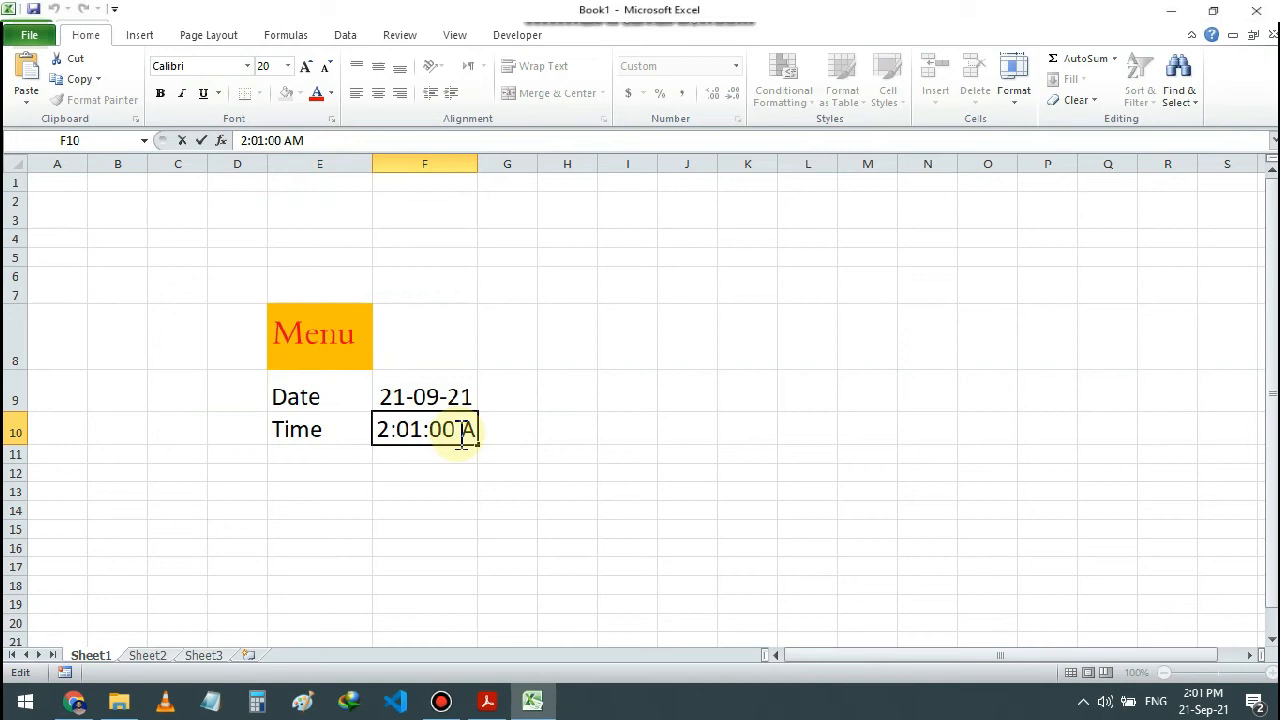
{"action": "left_click", "coordinate": [457, 451]}
{"action": "left_click", "coordinate": [457, 431]}
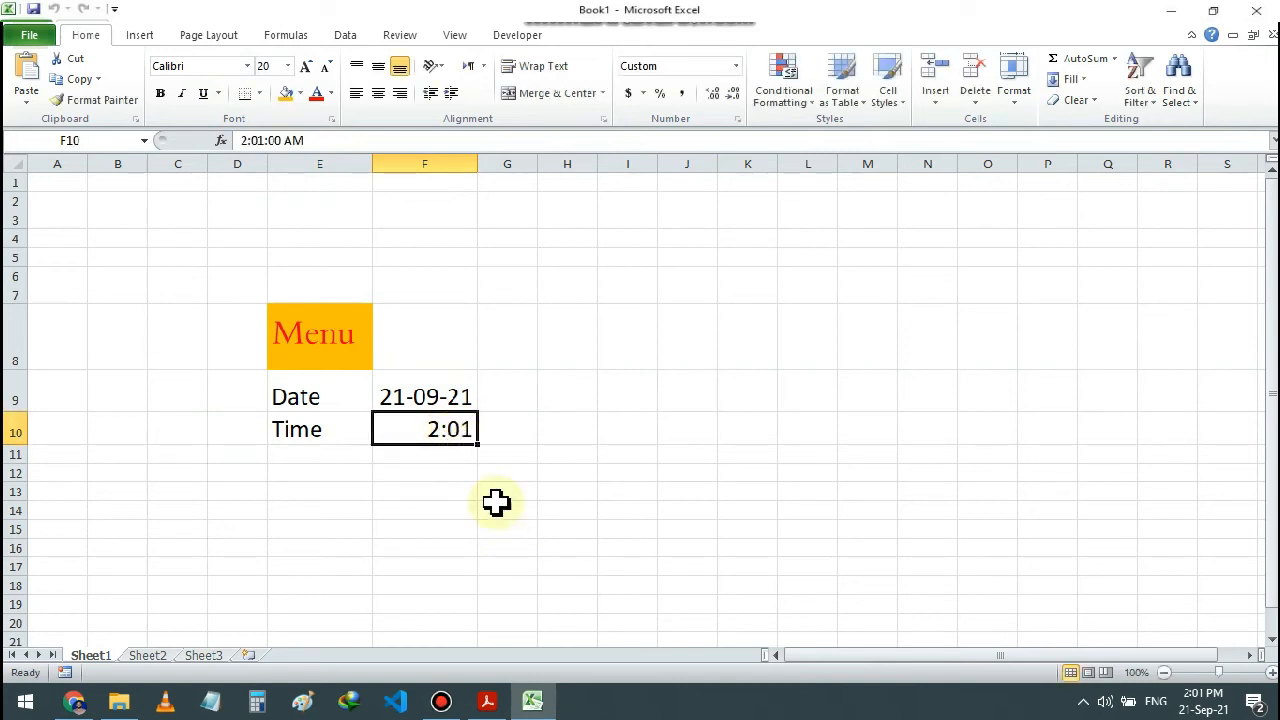
{"action": "double_click", "coordinate": [443, 430]}
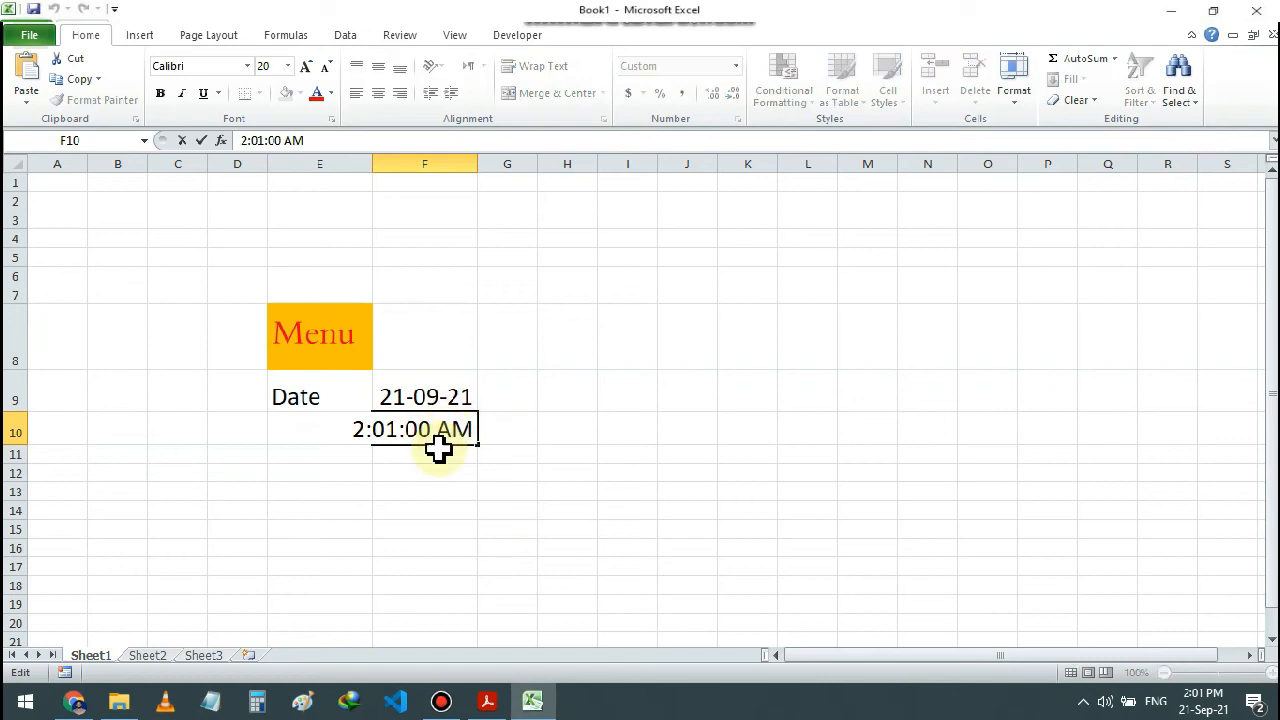
{"action": "left_click", "coordinate": [436, 451]}
Step: Apply the custom h:mm:ss number format to the time in cell F10
{"action": "left_click", "coordinate": [443, 432]}
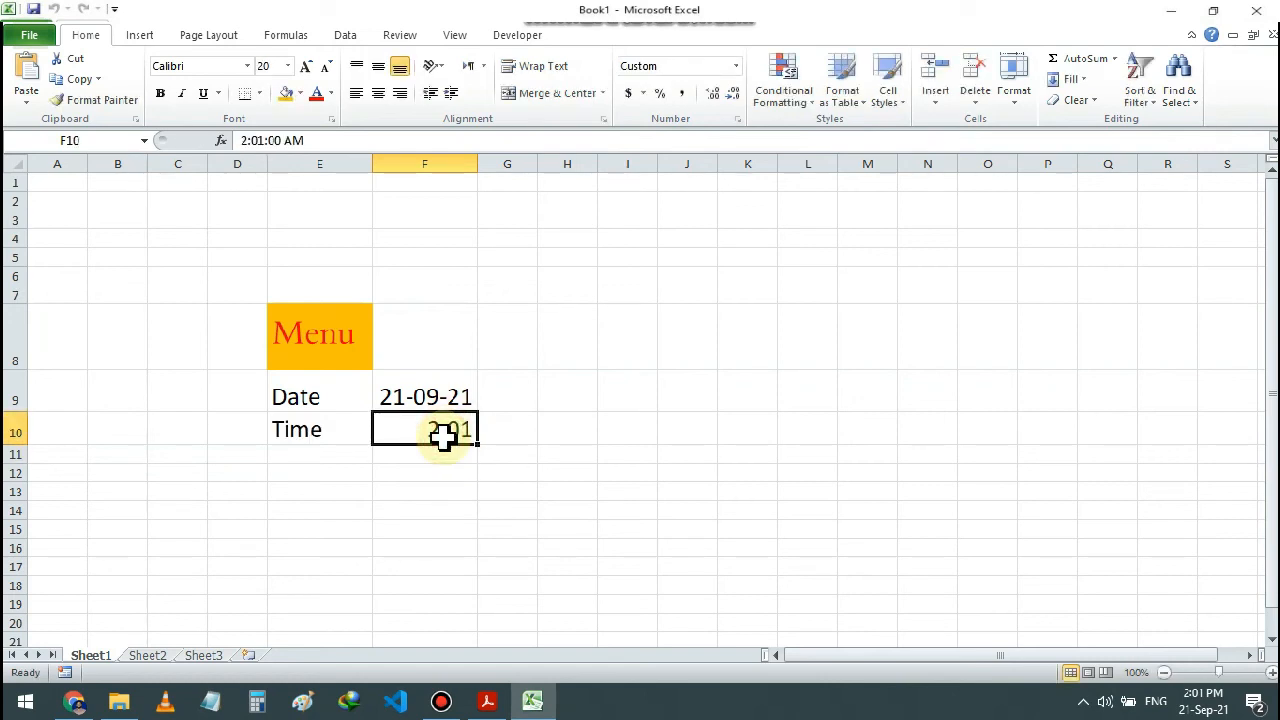
{"action": "key", "text": "ctrl+1"}
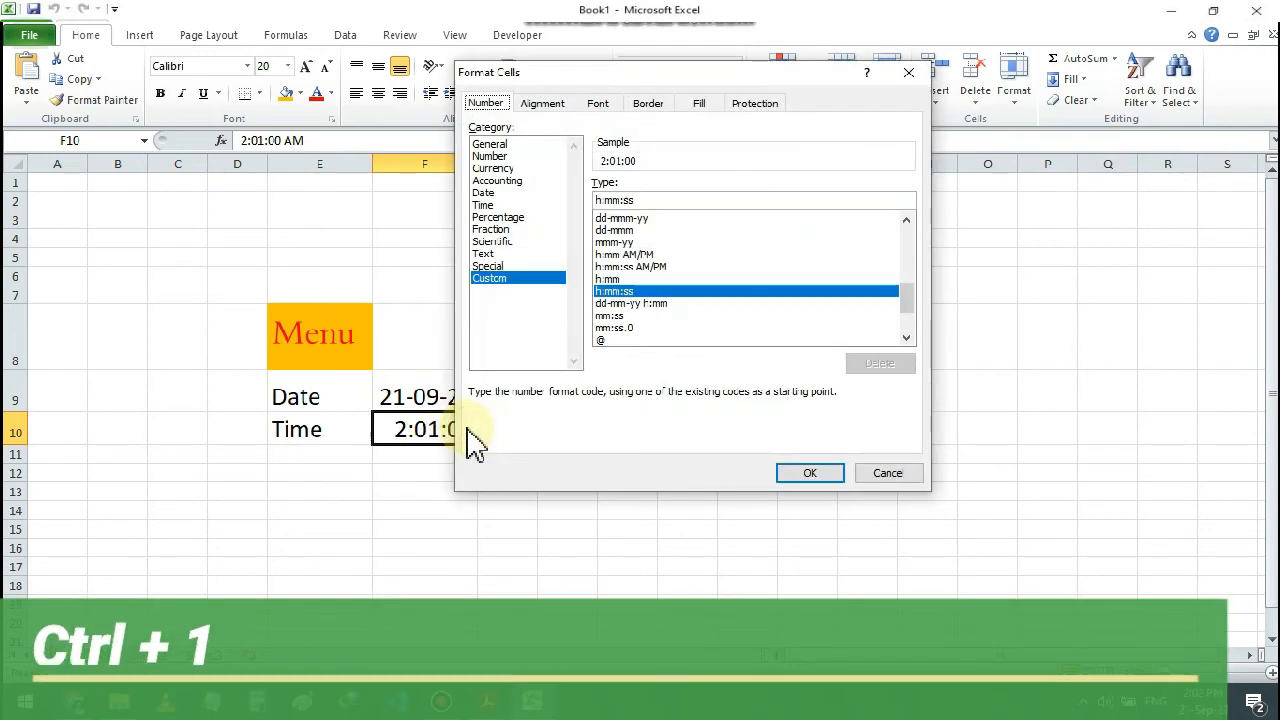
{"action": "left_click", "coordinate": [805, 474]}
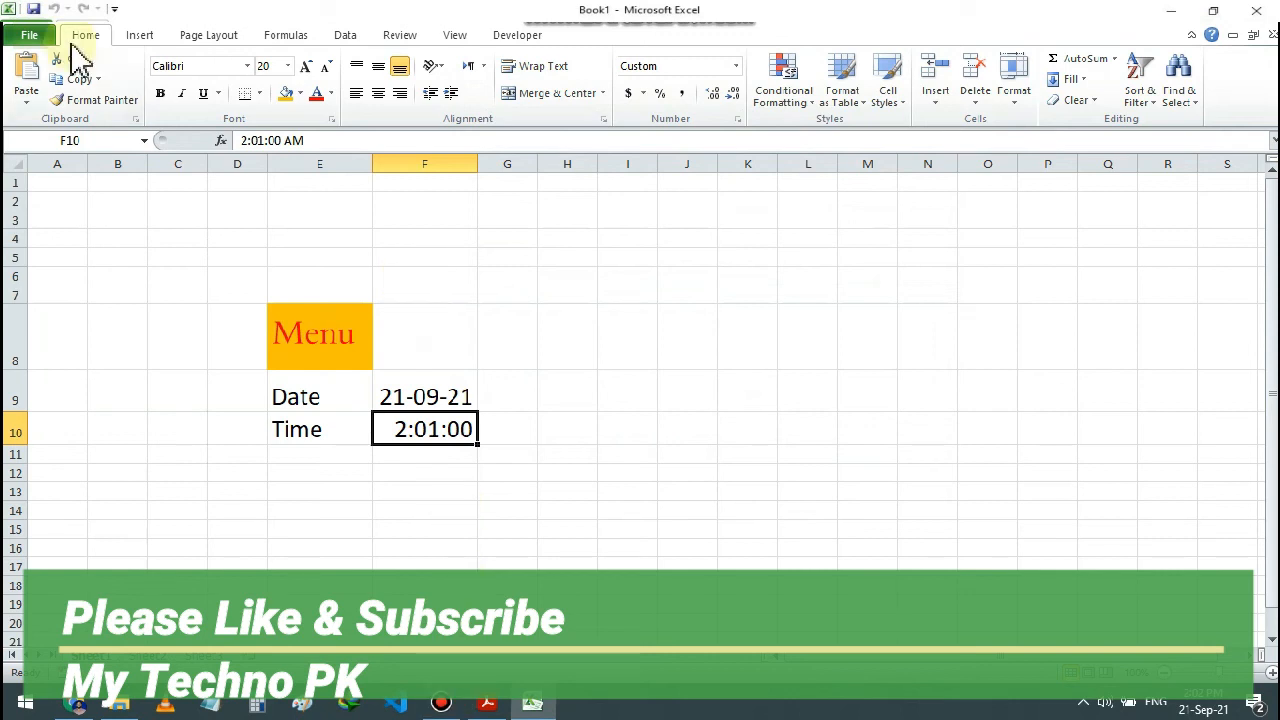
Step: View the workbook's information page, look at the empty Sheet2, and return to Sheet1
{"action": "left_click", "coordinate": [30, 36]}
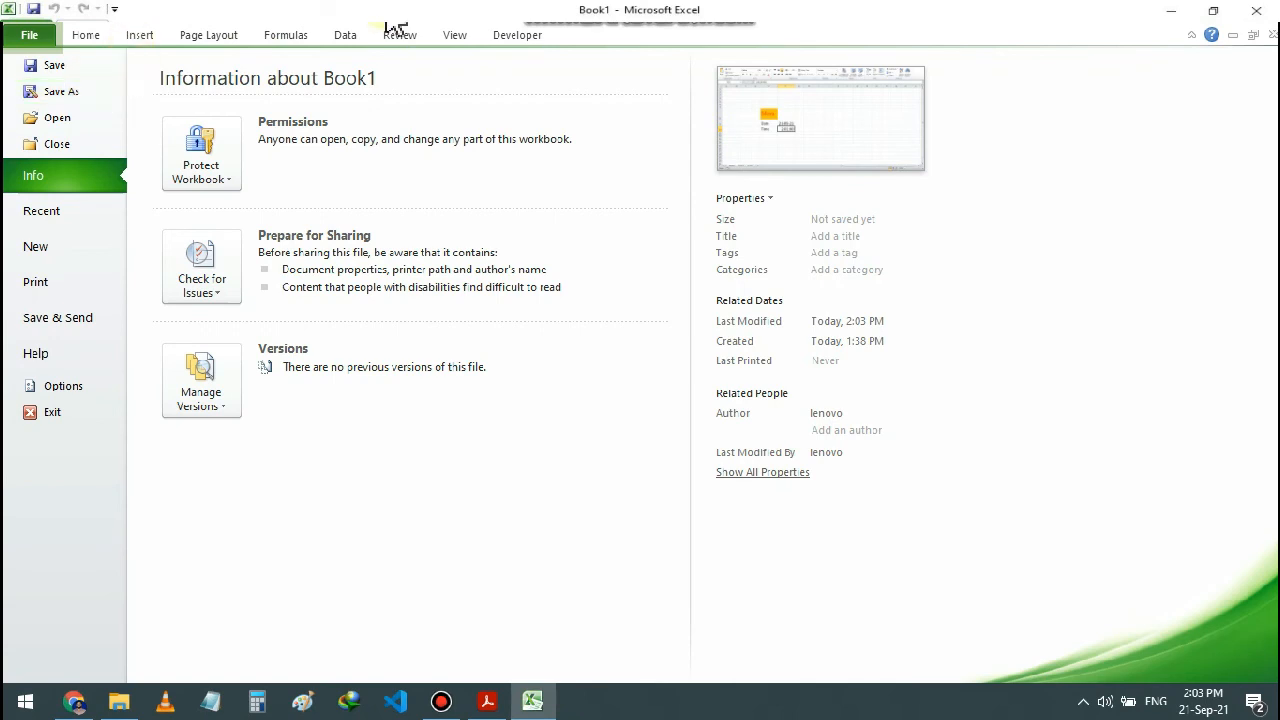
{"action": "key", "text": "Escape"}
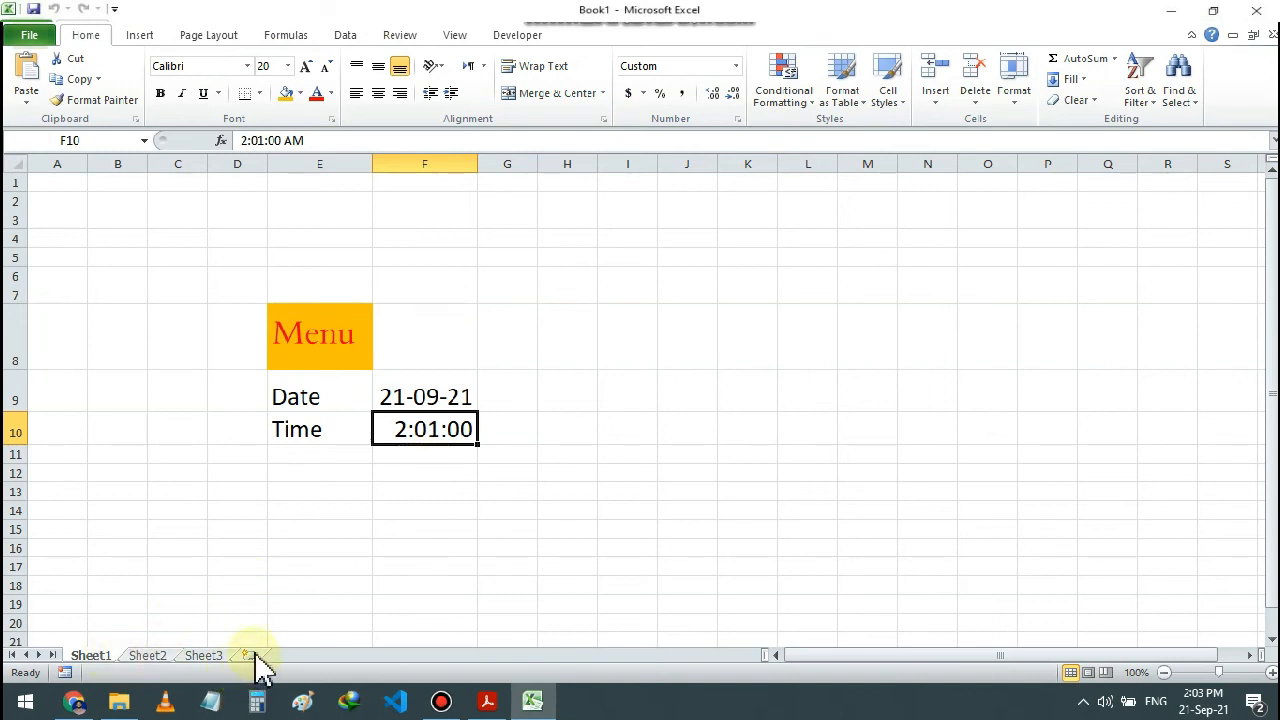
{"action": "left_click", "coordinate": [148, 657]}
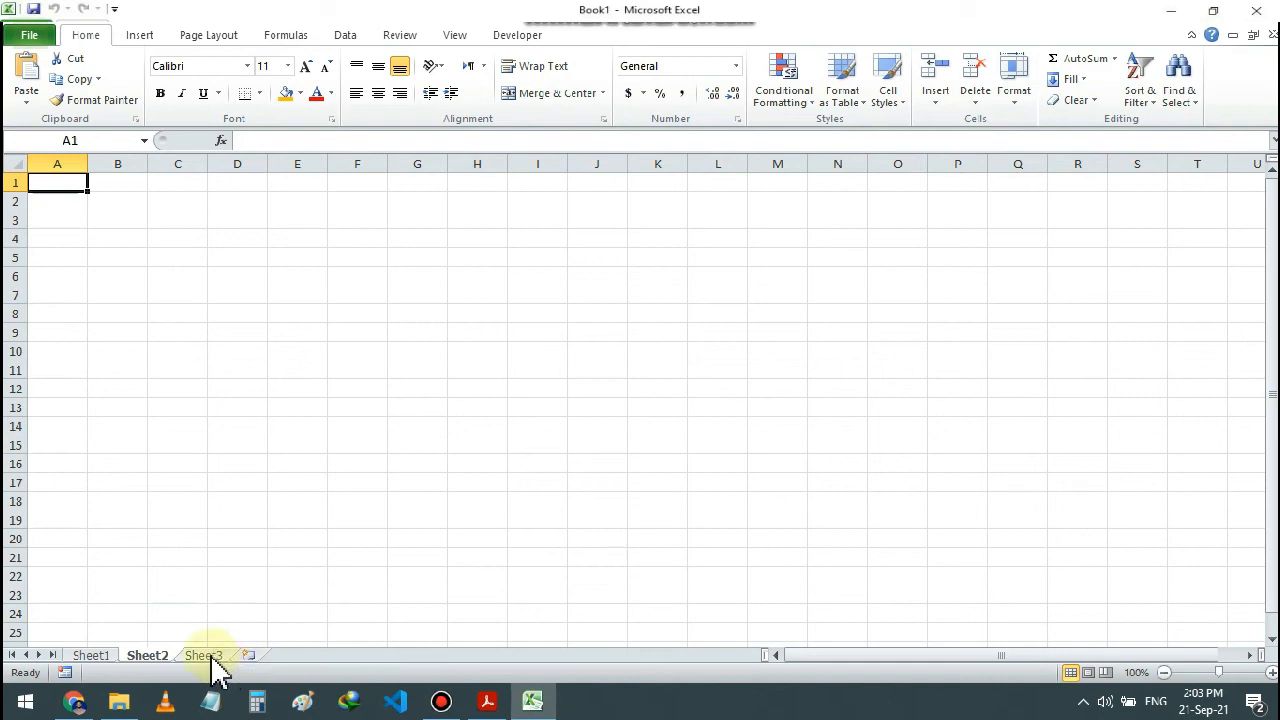
{"action": "left_click", "coordinate": [110, 660]}
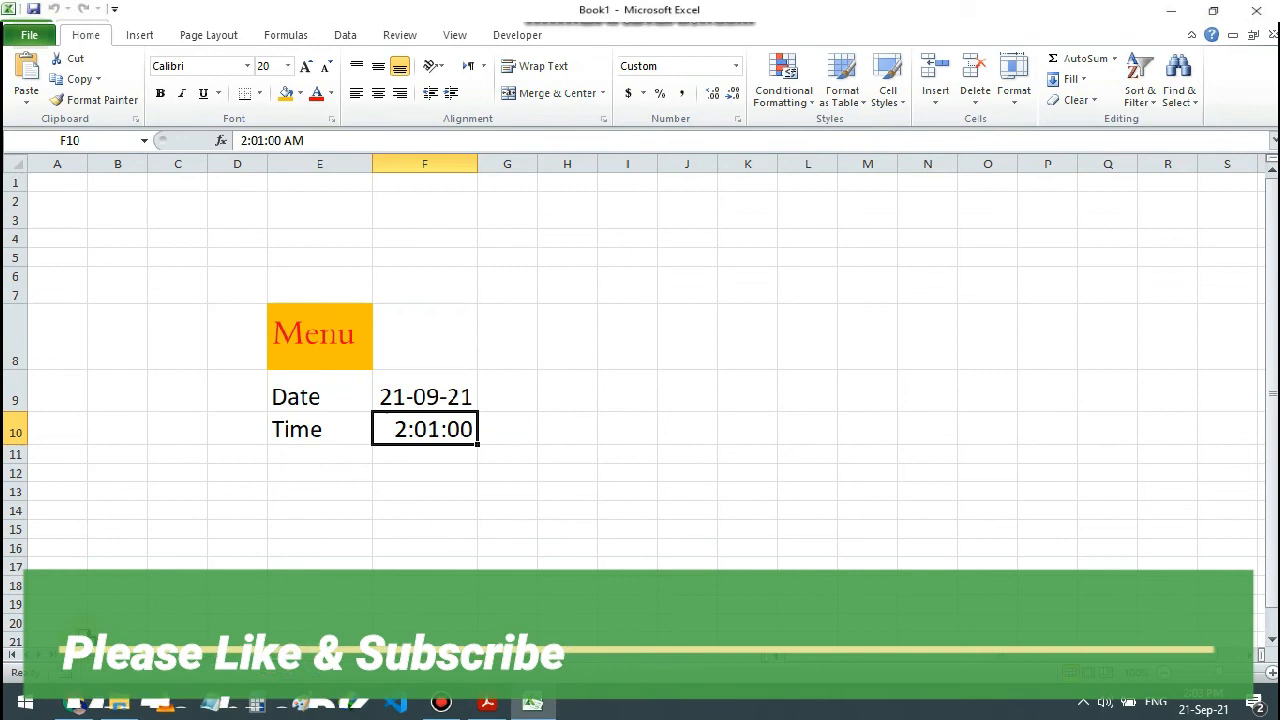
Step: From cell A1, jump to the sheet's last row and across to the last cell XFD1048576, and return to A1
{"action": "left_click", "coordinate": [82, 243]}
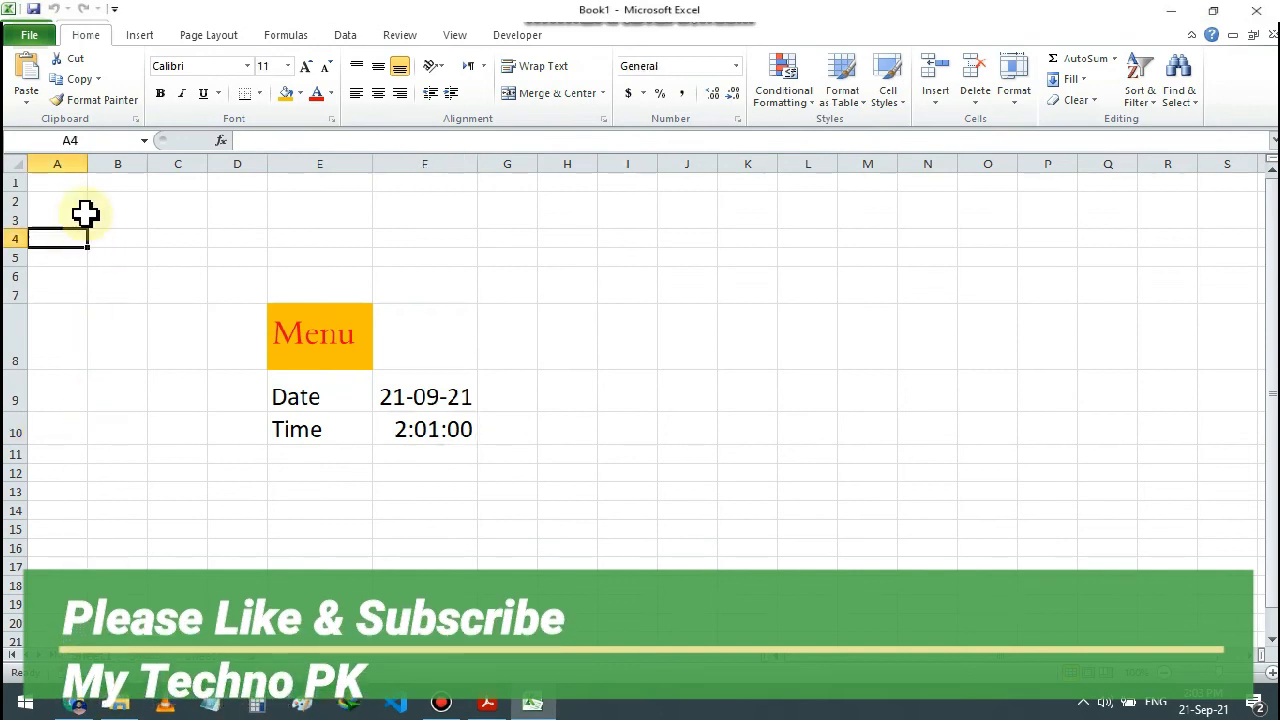
{"action": "left_click", "coordinate": [72, 182]}
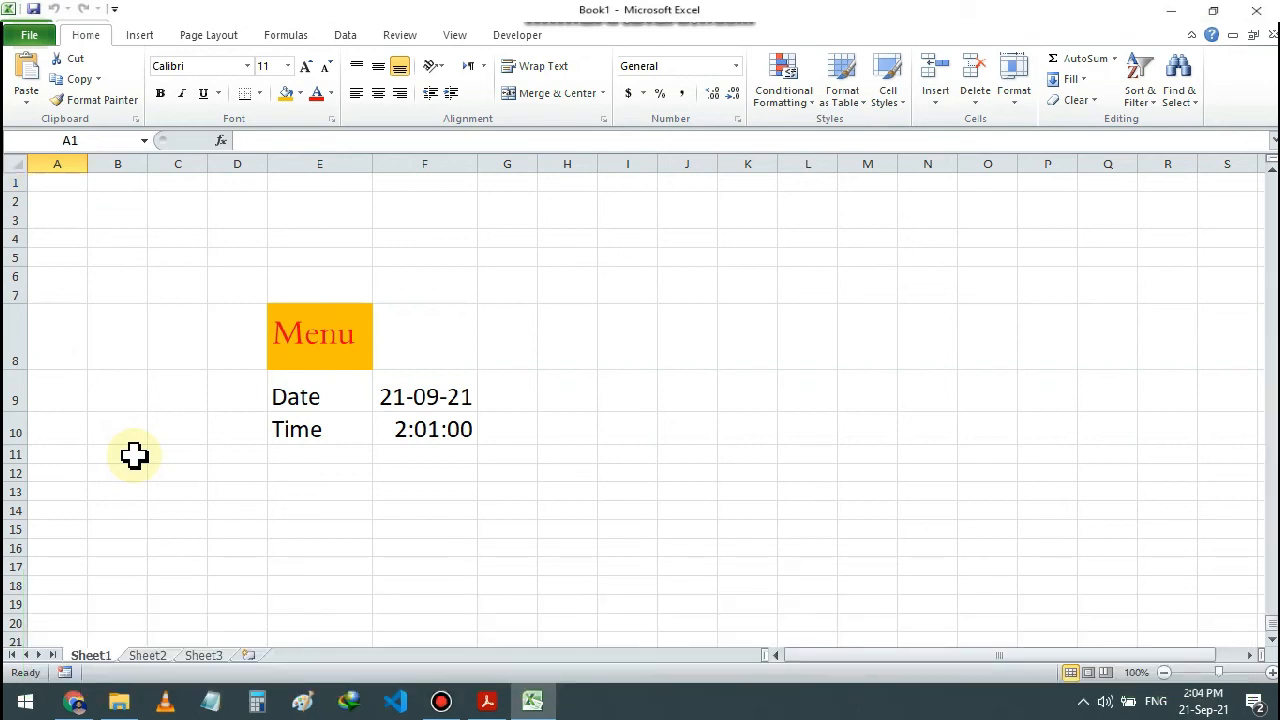
{"action": "key", "text": "ctrl+Down"}
{"action": "key", "text": "ctrl+Right"}
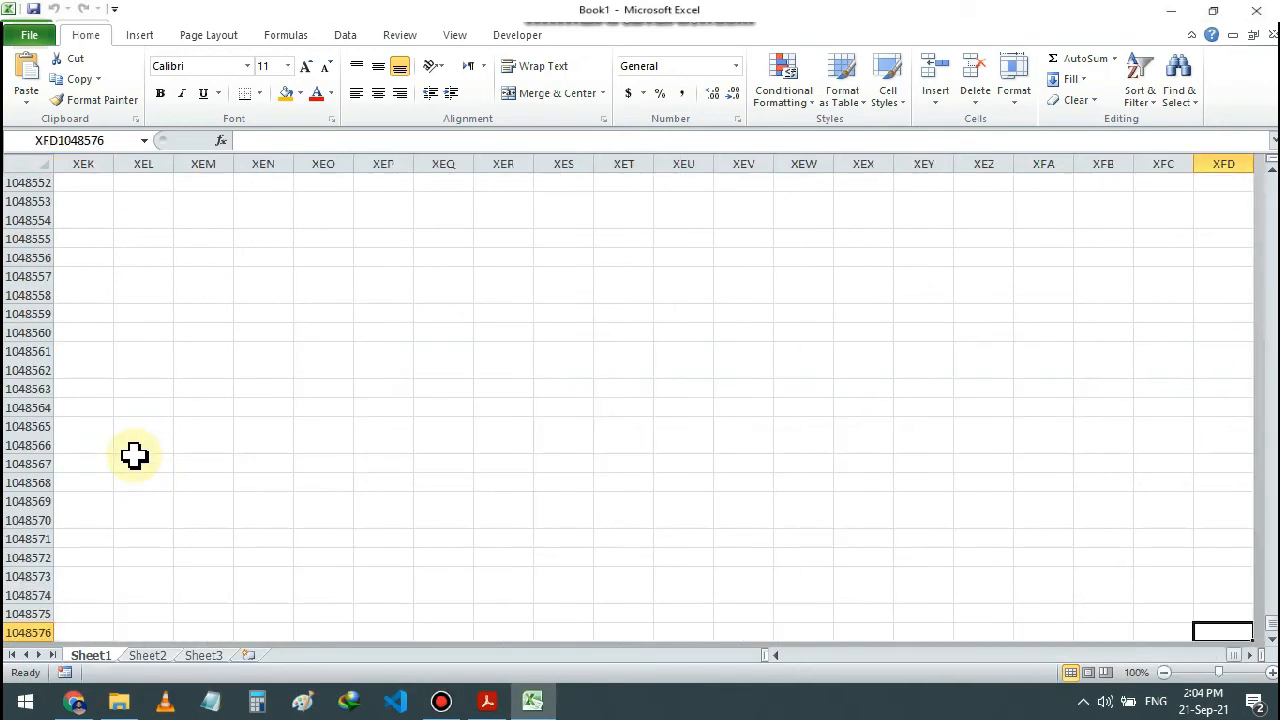
{"action": "key", "text": "ctrl+Left"}
{"action": "key", "text": "ctrl+Up"}
Step: Jump repeatedly between cell A1 and the last row of column A, ending at A1
{"action": "key", "text": "ctrl+Down"}
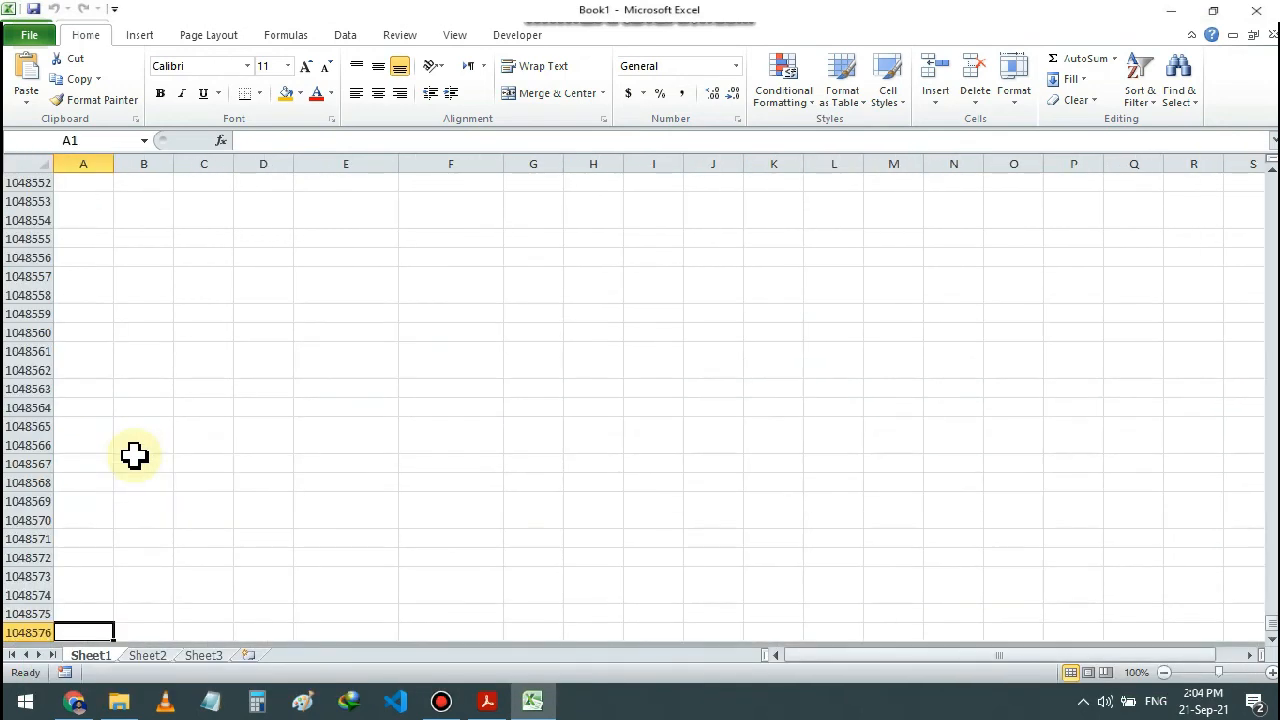
{"action": "key", "text": "ctrl+Up"}
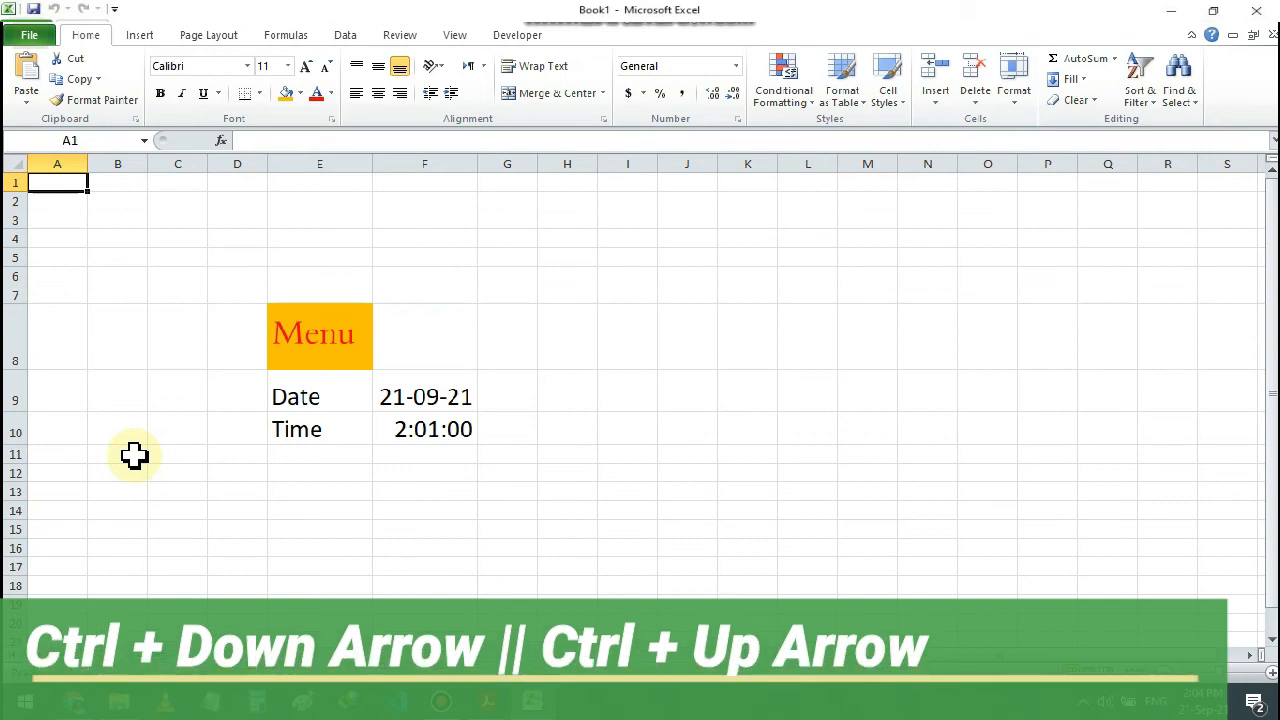
{"action": "key", "text": "ctrl+Down"}
{"action": "key", "text": "ctrl+Up"}
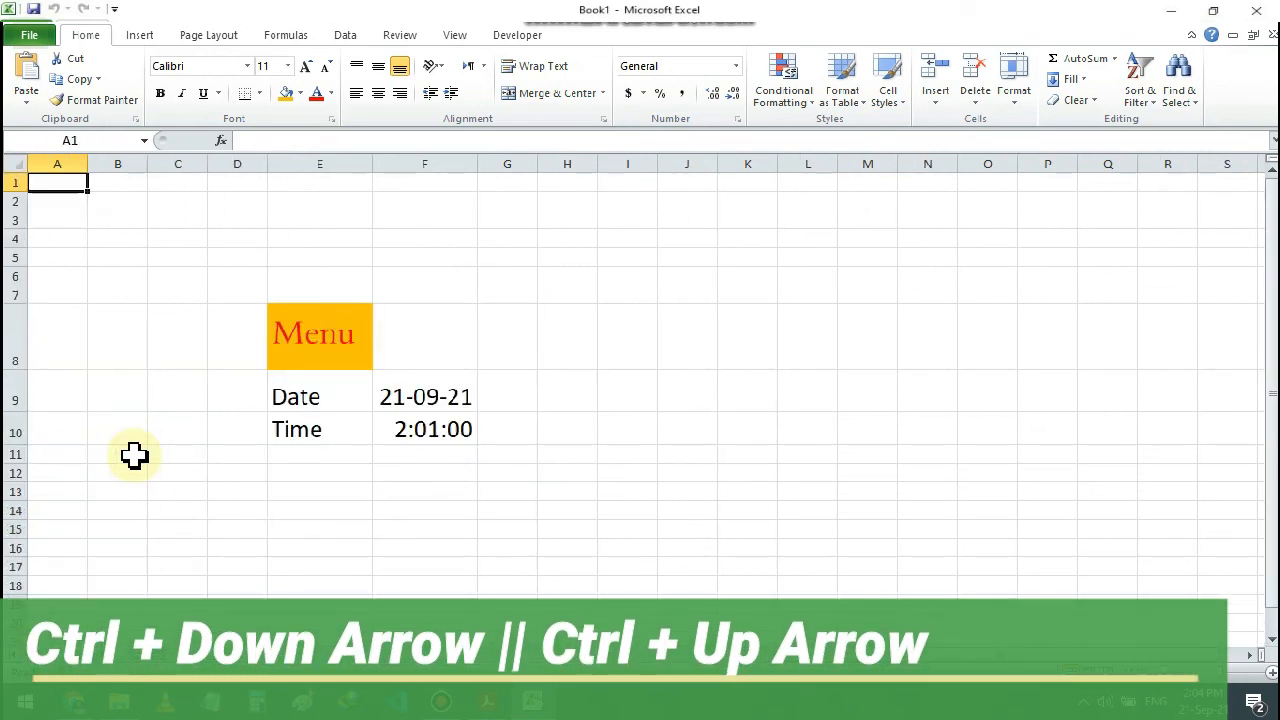
{"action": "key", "text": "ctrl+Down"}
{"action": "key", "text": "ctrl+Up"}
Step: Move the selection down column A one cell at a time
{"action": "key", "text": "Down"}
{"action": "key", "text": "Down"}
{"action": "key", "text": "Down"}
{"action": "key", "text": "Down"}
{"action": "key", "text": "Down"}
{"action": "key", "text": "Down"}
{"action": "key", "text": "Down"}
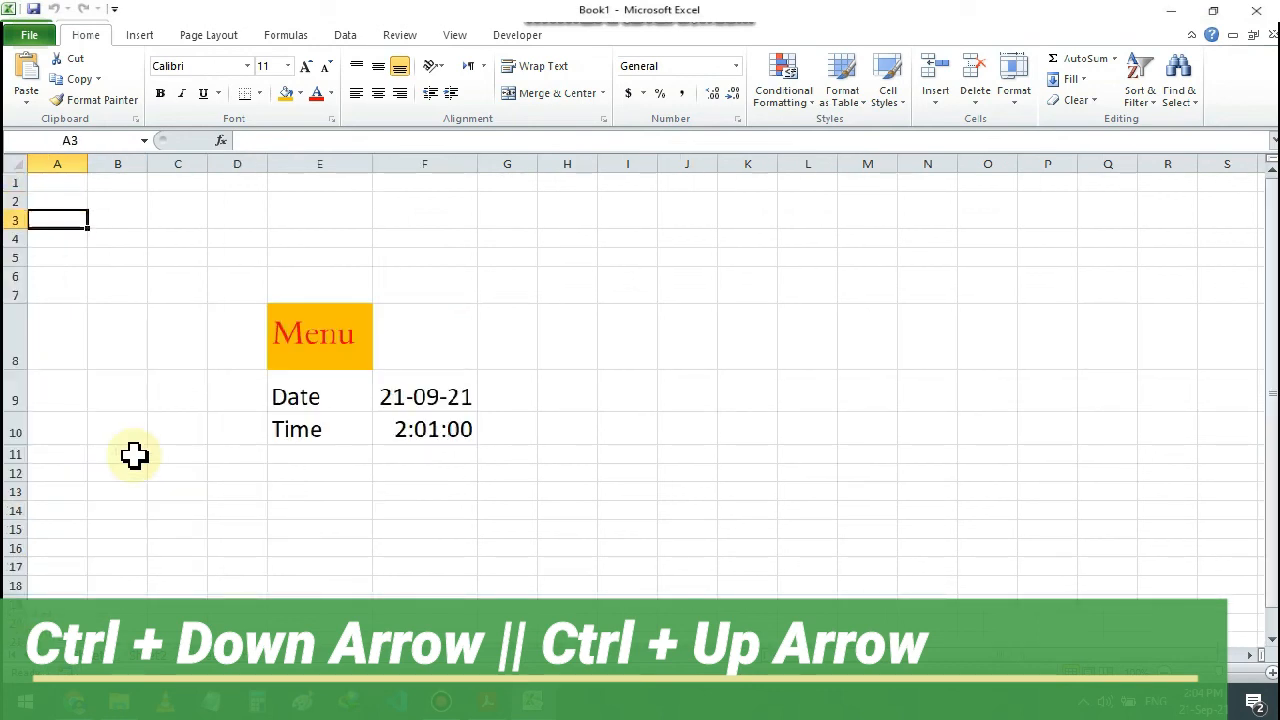
Step: Jump to the current row's last column and back, and to column A's last row and up to A1
{"action": "key", "text": "ctrl+Right"}
{"action": "key", "text": "ctrl+Left"}
{"action": "key", "text": "ctrl+Down"}
{"action": "key", "text": "ctrl+Up"}
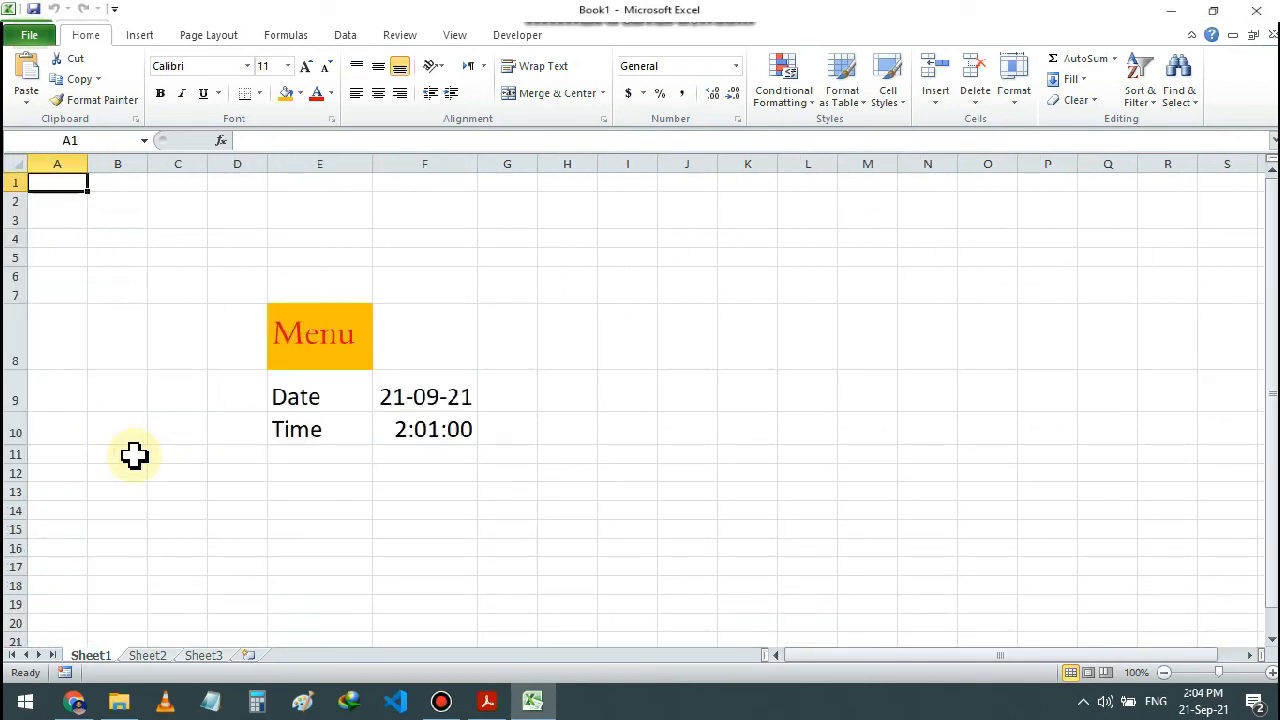
Step: Jump along row 1 to the last column, down to the sheet's last row, and back to cell A1
{"action": "key", "text": "Down"}
{"action": "key", "text": "Up"}
{"action": "key", "text": "ctrl+Right"}
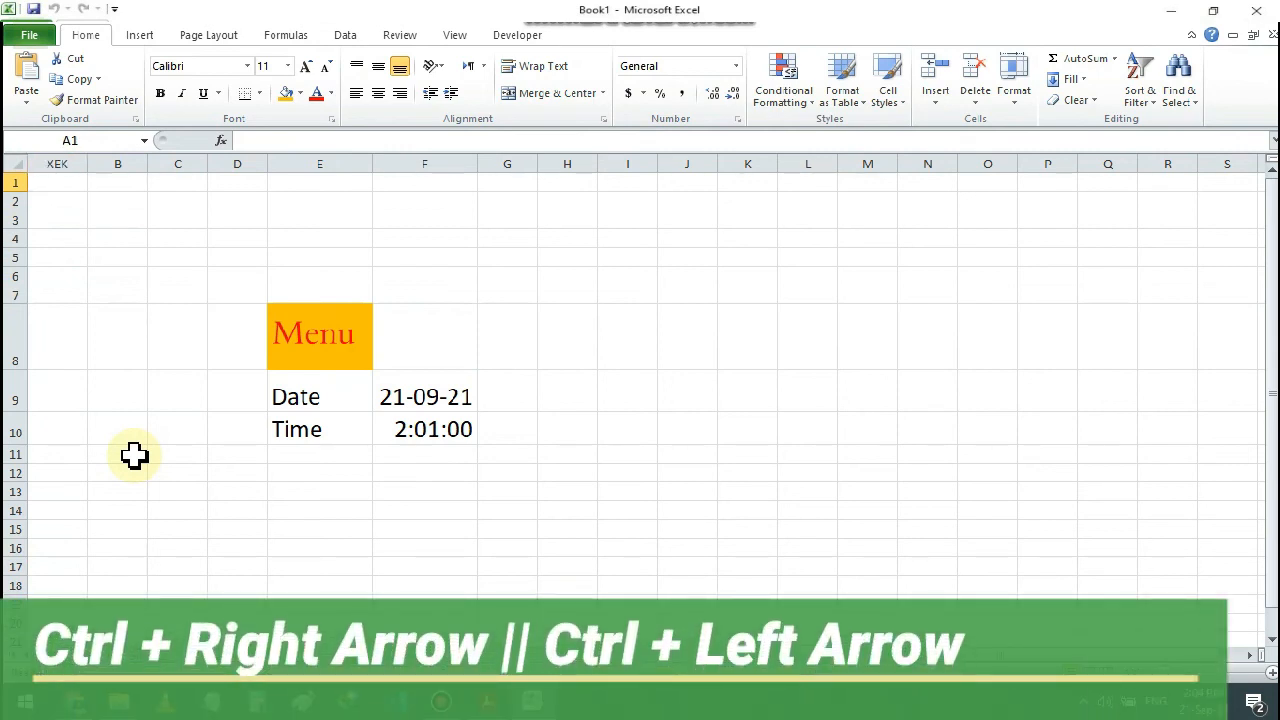
{"action": "key", "text": "ctrl+Down"}
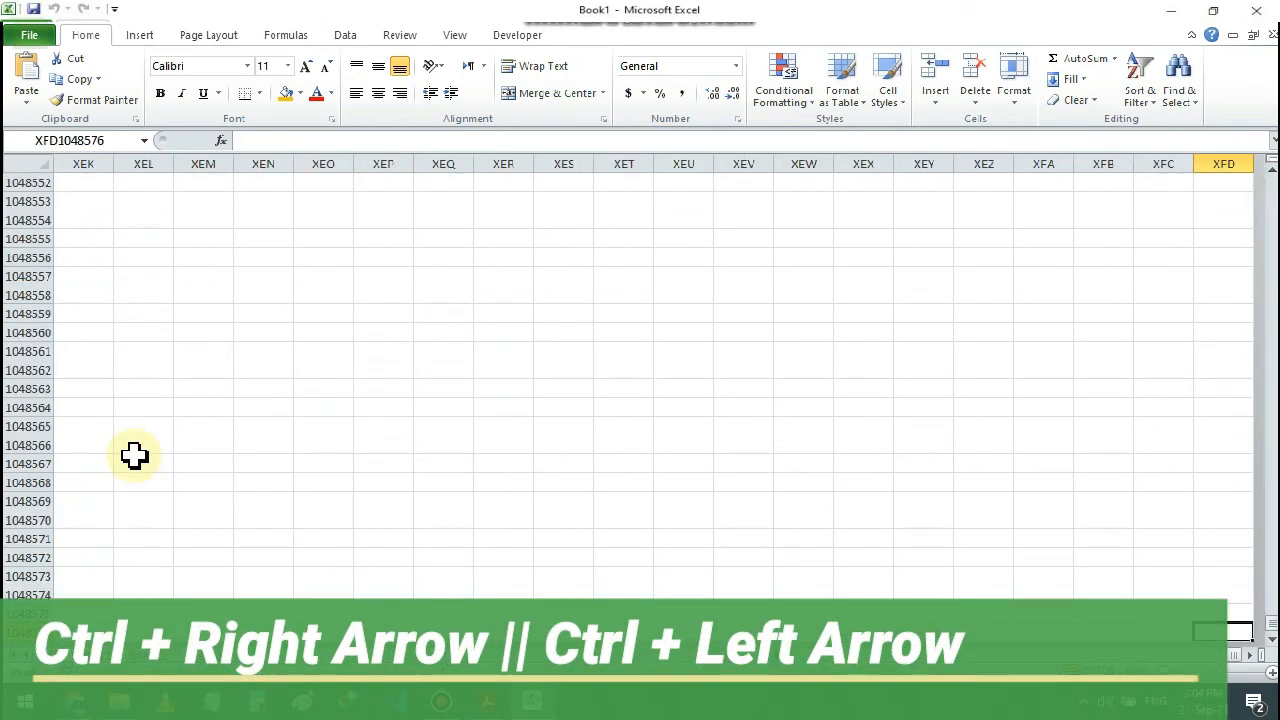
{"action": "key", "text": "ctrl+Left"}
{"action": "key", "text": "ctrl+Up"}
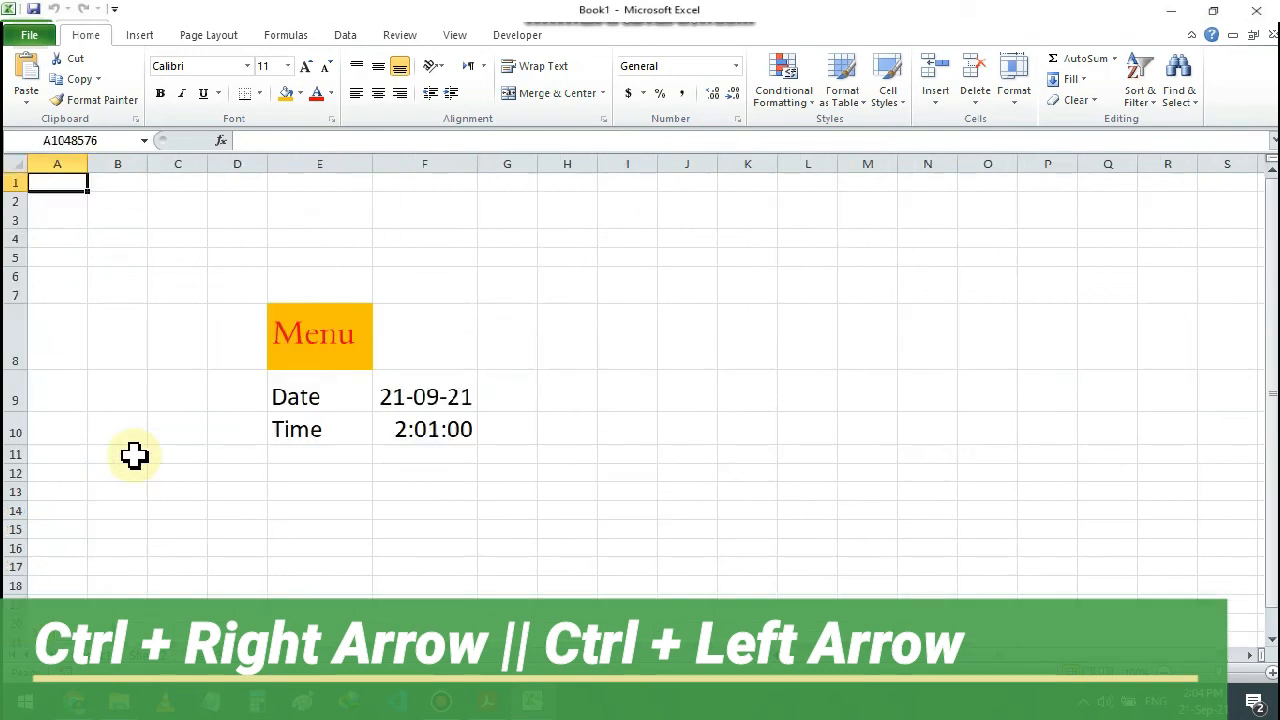